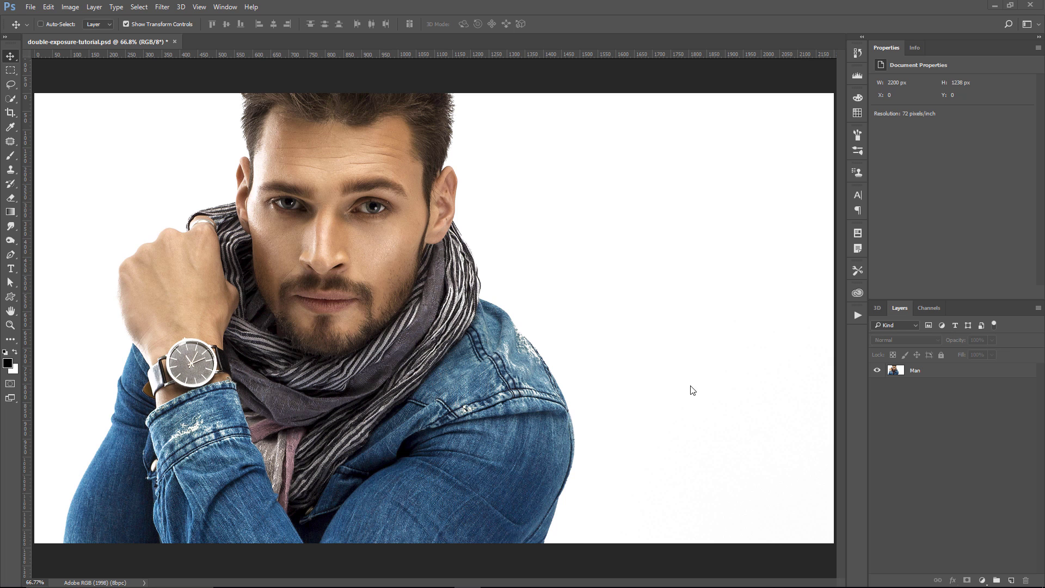
# - Place the Hong Kong City Sunset graphic from the Tutorial Ideas library over the photo of the man
pyautogui.click(877, 370)
pyautogui.click(877, 370)
pyautogui.click(857, 294)
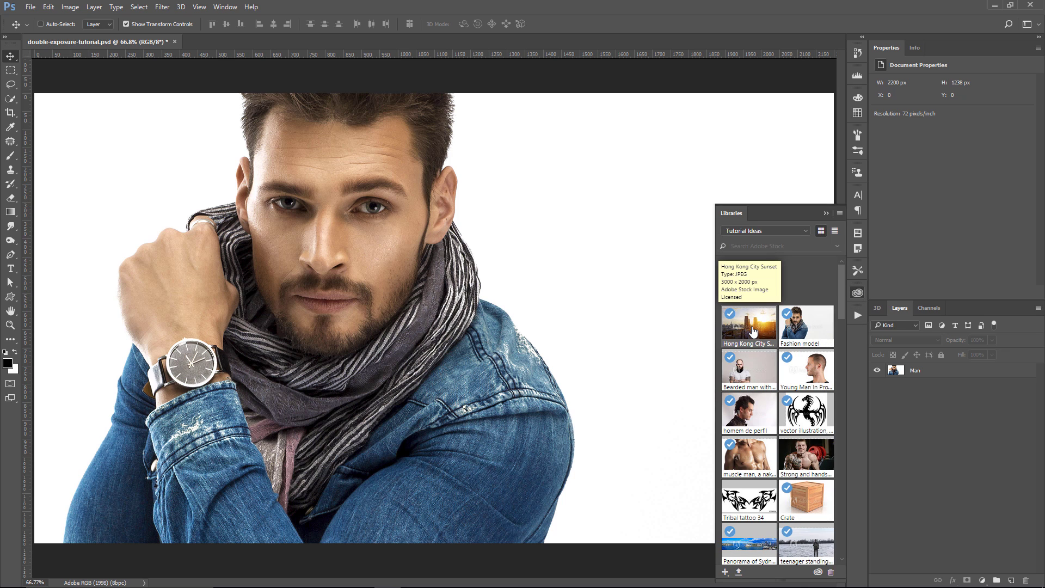
pyautogui.moveTo(753, 330); pyautogui.dragTo(384, 302)
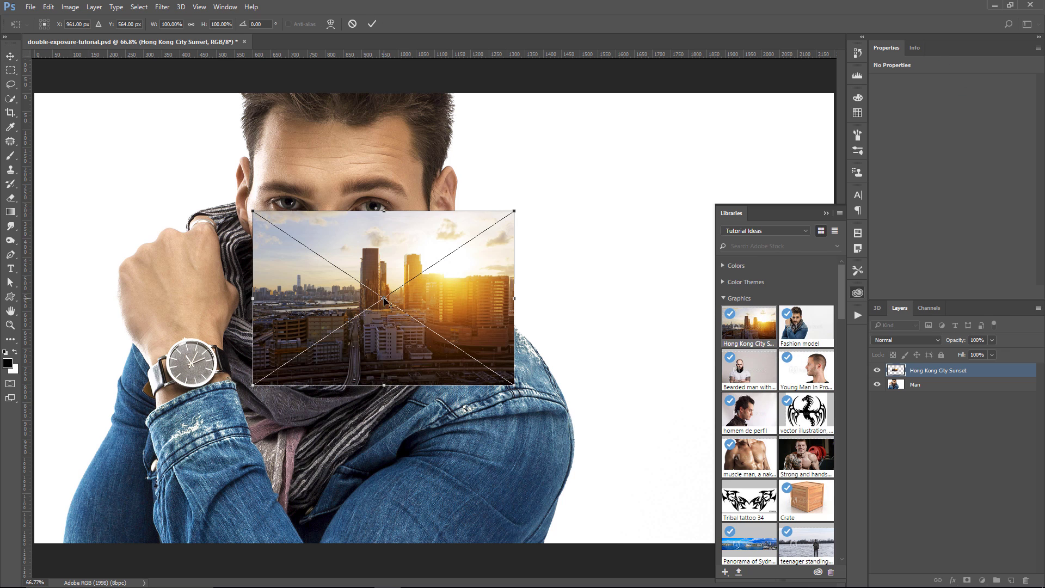
pyautogui.click(826, 213)
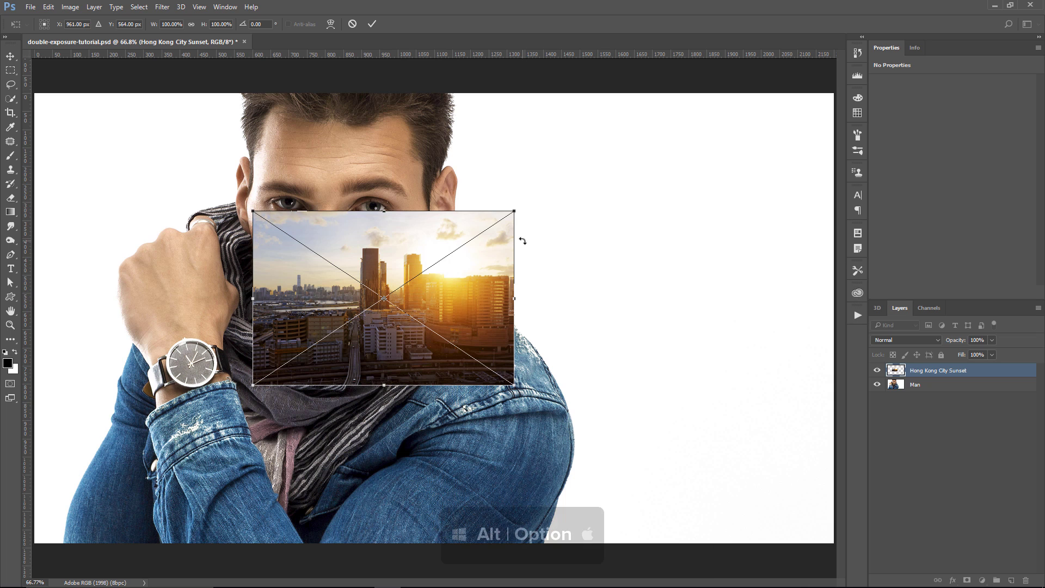
# - Scale the placed city image up proportionally around its centre to about 2286 × 1524 px and commit the transform
pyautogui.scroll(-5, 522, 241)
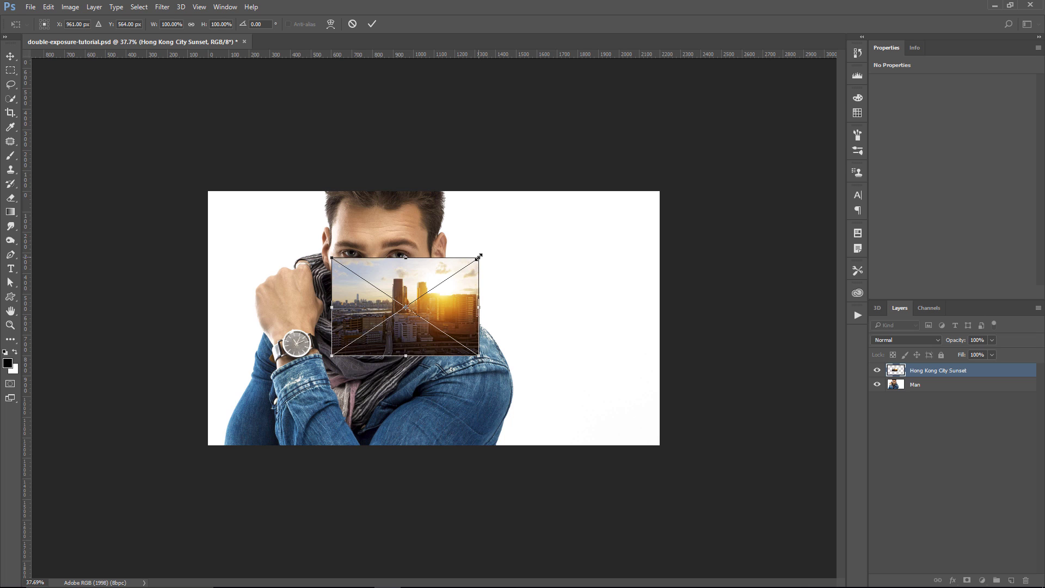
pyautogui.moveTo(479, 256); pyautogui.dragTo(678, 217)
pyautogui.press('Return')
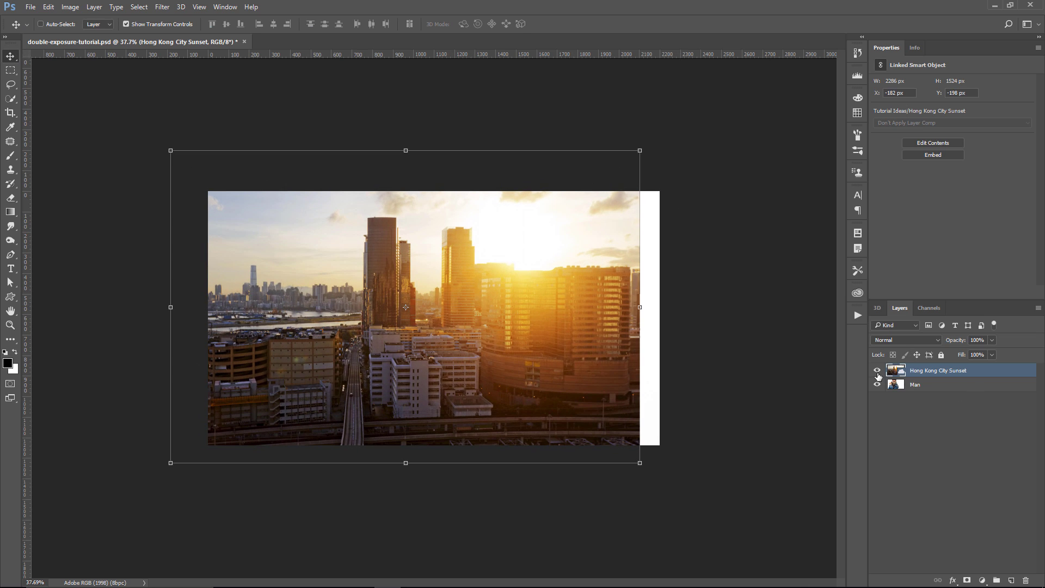
# - Rename the Hong Kong City Sunset layer as City
pyautogui.click(877, 372)
pyautogui.click(877, 371)
pyautogui.doubleClick(947, 371)
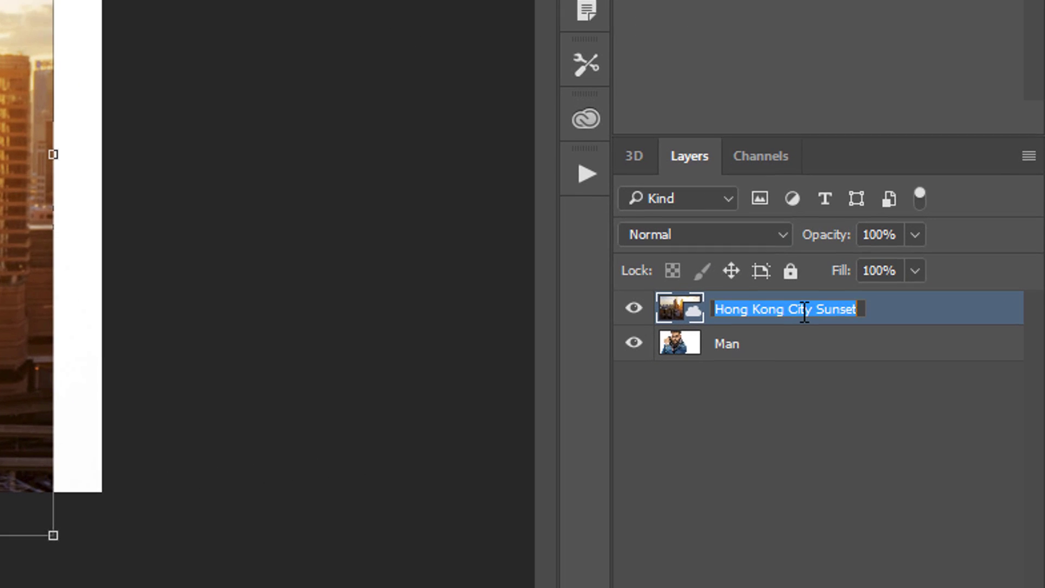
pyautogui.write('City')
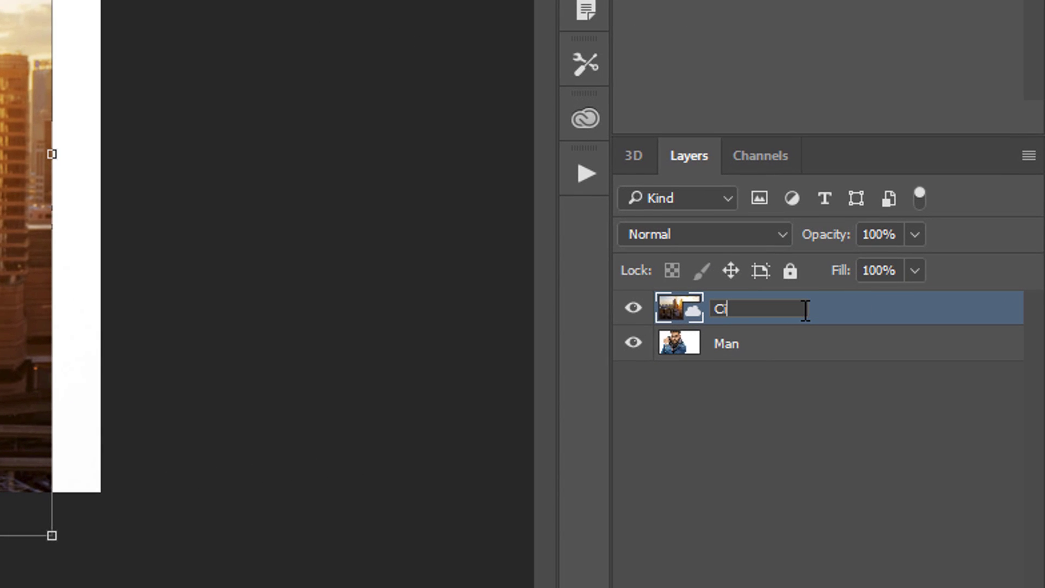
pyautogui.click(704, 373)
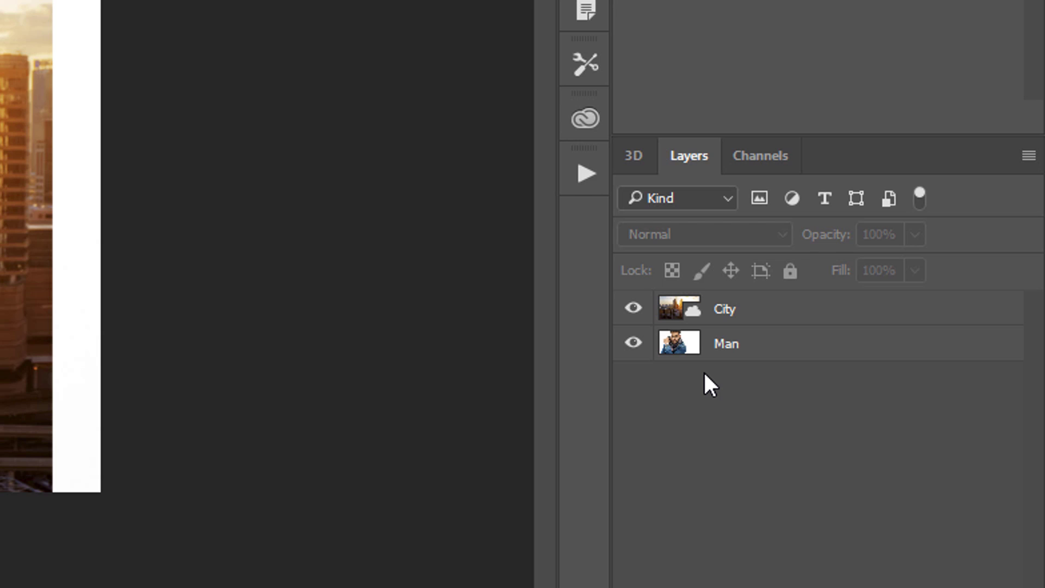
# - Set the City layer's blend mode to Lighten and reposition the image over the man at about X -328, Y -143 px
pyautogui.click(696, 307)
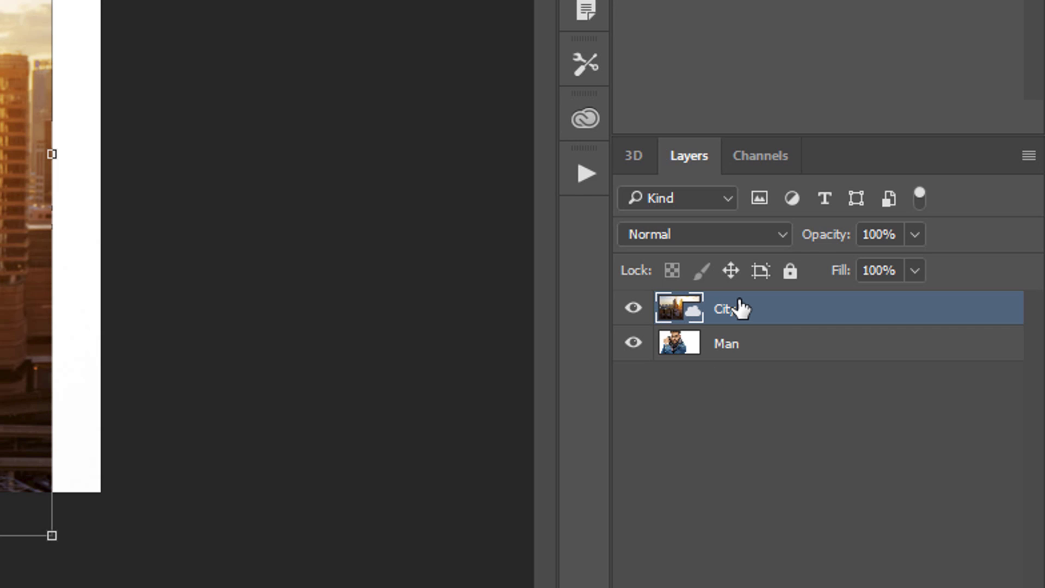
pyautogui.click(700, 234)
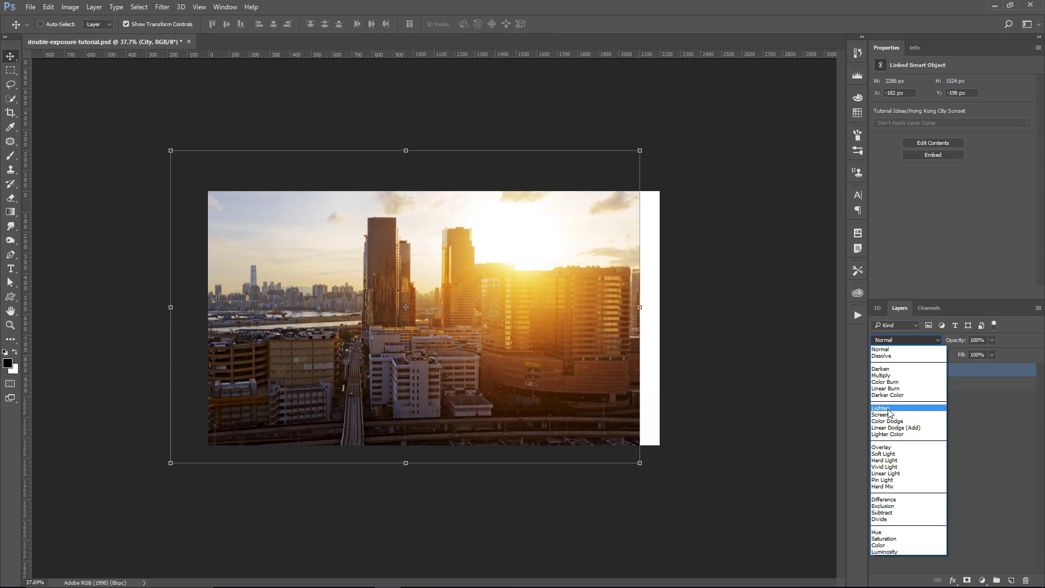
pyautogui.click(889, 408)
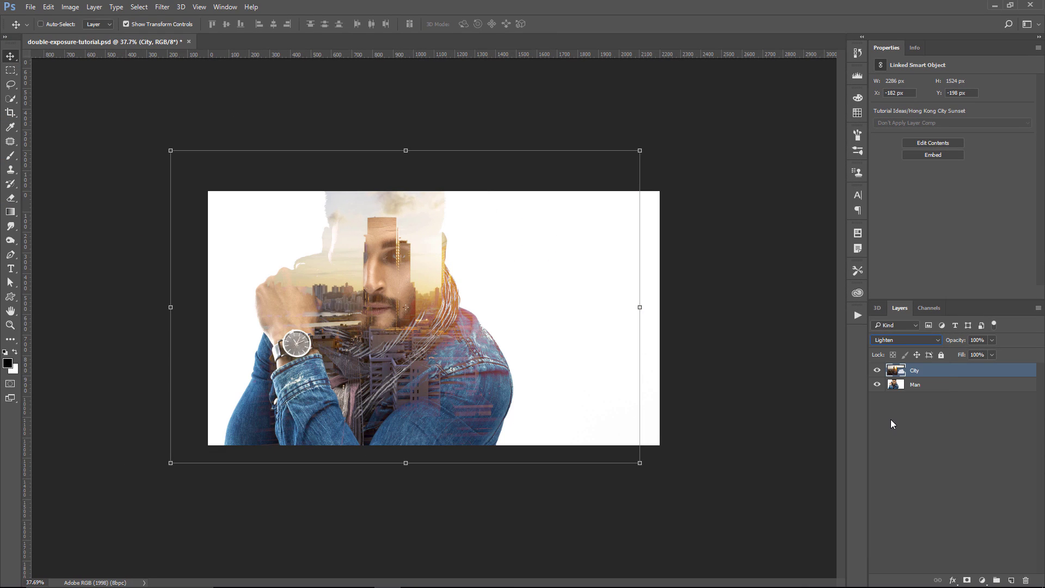
pyautogui.moveTo(443, 333); pyautogui.dragTo(468, 366)
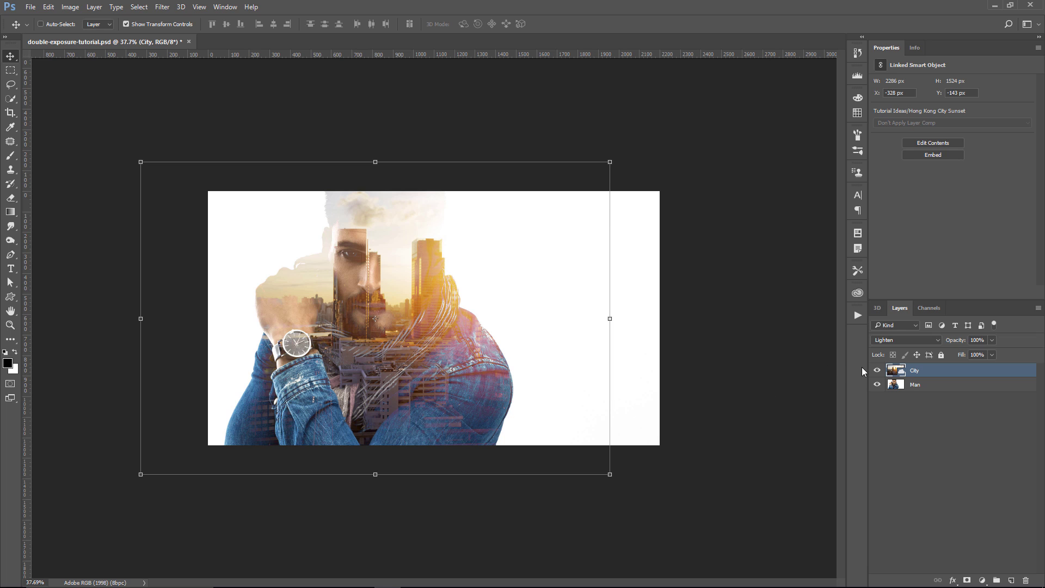
# - With the City layer hidden, add a white (ffffff) Solid Color fill layer and place it beneath the Man layer
pyautogui.click(876, 370)
pyautogui.click(907, 386)
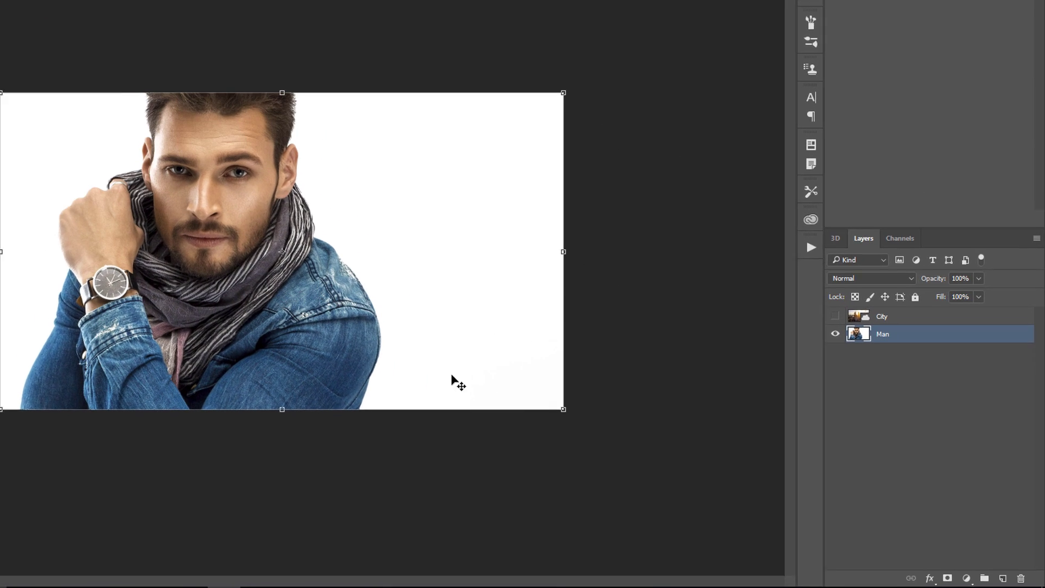
pyautogui.click(959, 576)
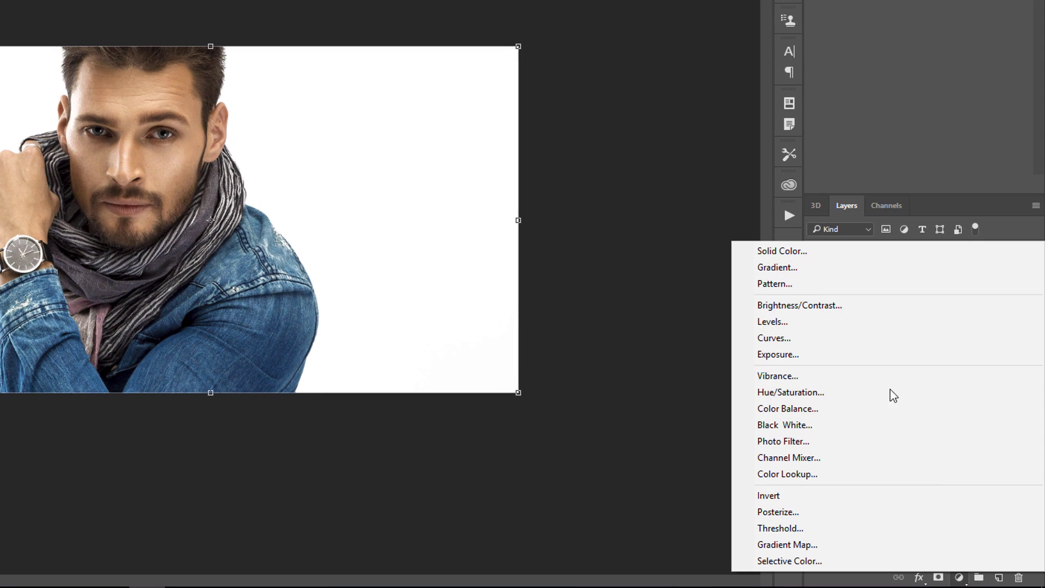
pyautogui.click(798, 257)
pyautogui.write('ffffff')
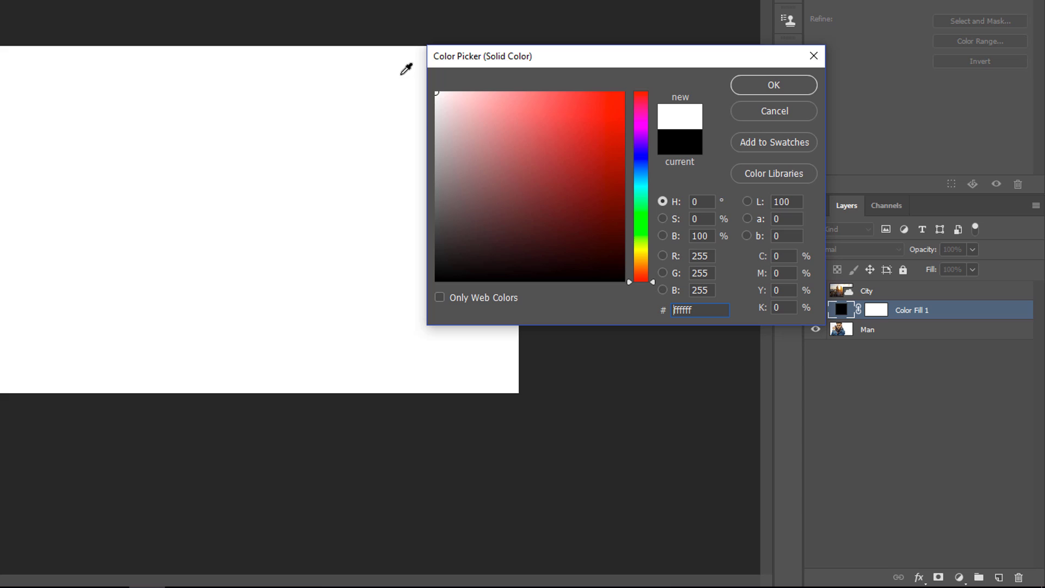
pyautogui.click(753, 88)
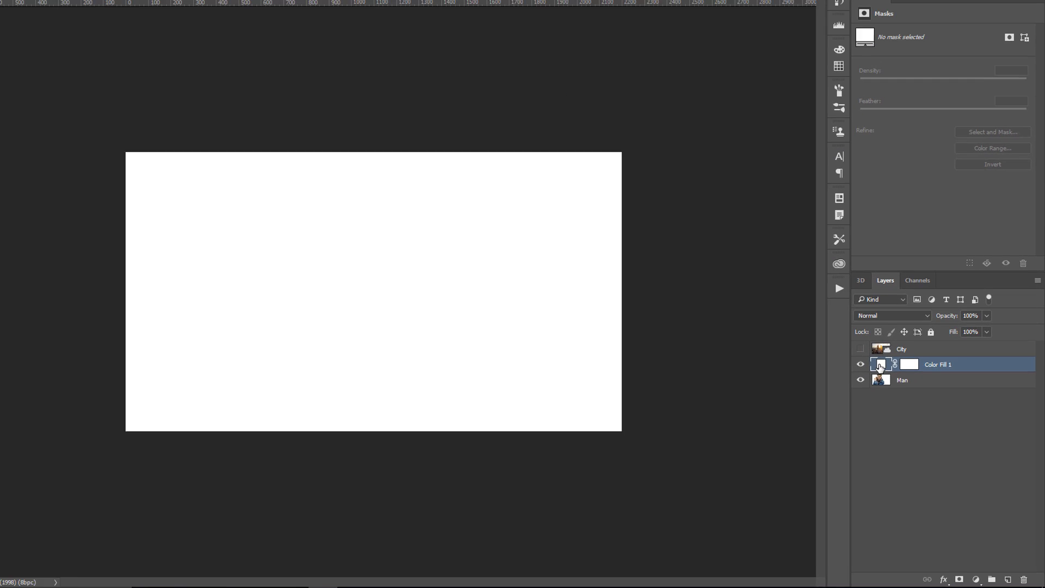
pyautogui.moveTo(880, 366); pyautogui.dragTo(886, 429)
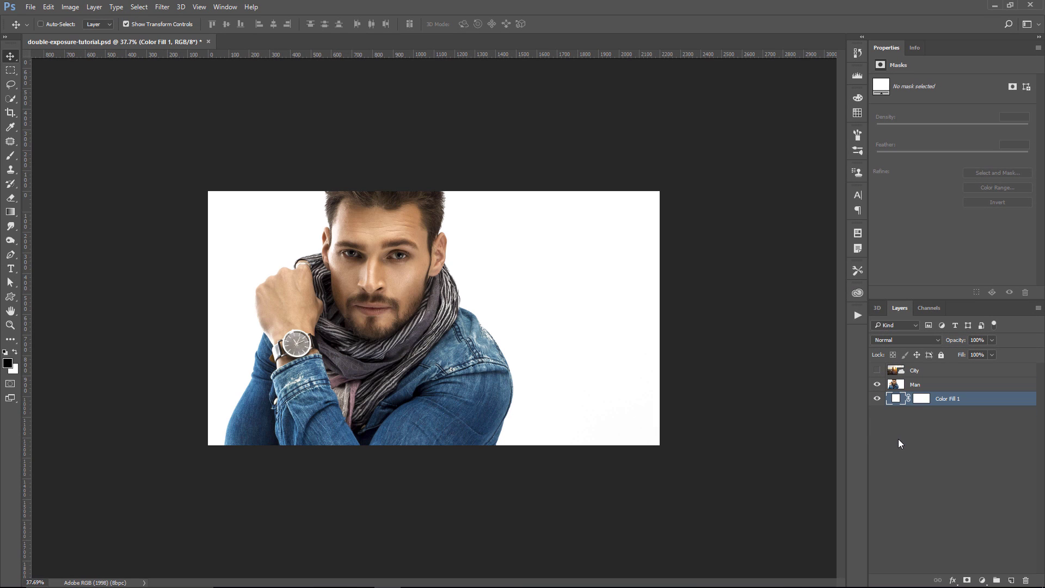
# - Select the whole man on the Man layer, including his arm and raised fist, with the Quick Selection tool
pyautogui.click(897, 385)
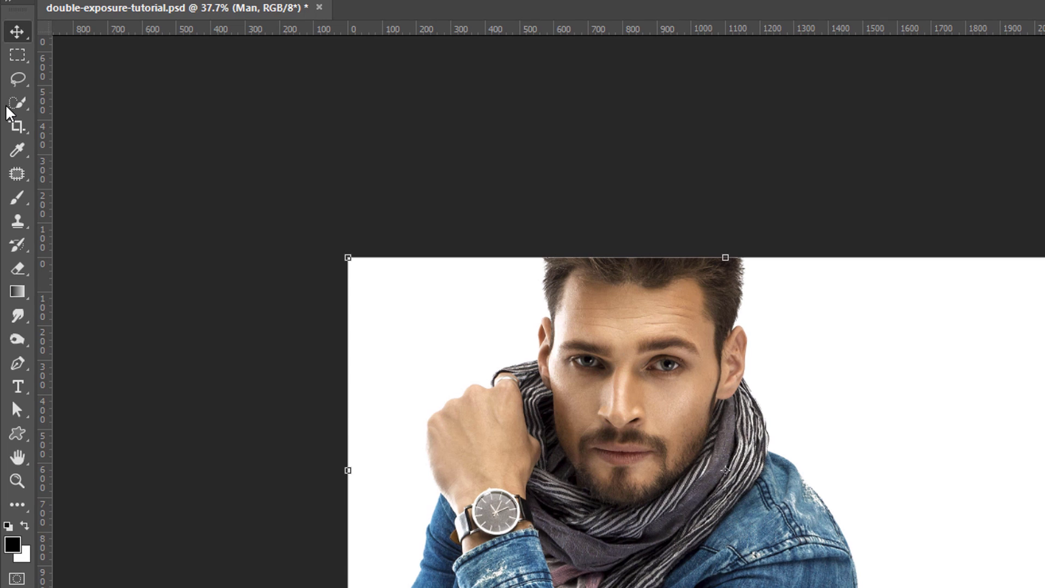
pyautogui.click(8, 106)
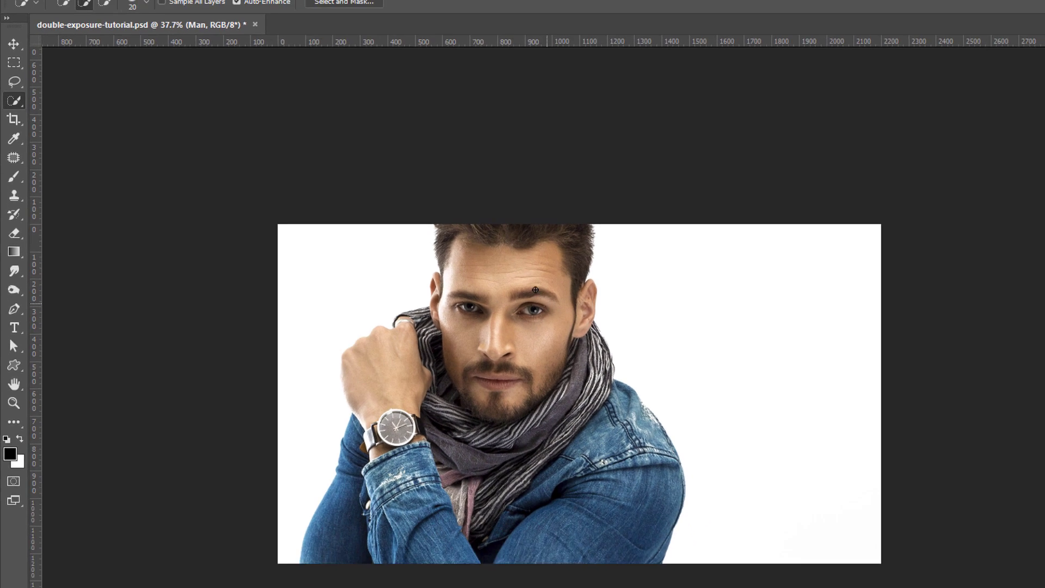
pyautogui.moveTo(636, 283); pyautogui.dragTo(716, 484)
pyautogui.moveTo(429, 325)
pyautogui.mouseDown()
pyautogui.moveTo(478, 385)
pyautogui.moveTo(479, 415)
pyautogui.moveTo(440, 439)
pyautogui.mouseUp()
pyautogui.moveTo(480, 364)
pyautogui.mouseDown()
pyautogui.moveTo(467, 324)
pyautogui.moveTo(333, 443)
pyautogui.moveTo(301, 406)
pyautogui.moveTo(252, 428)
pyautogui.moveTo(307, 380)
pyautogui.mouseUp()
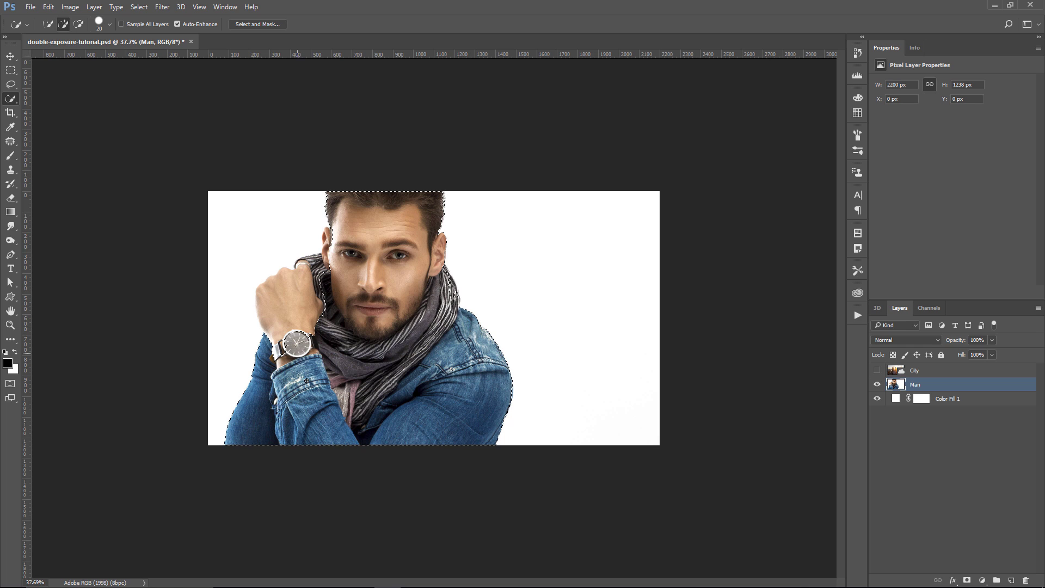
pyautogui.moveTo(284, 322)
pyautogui.mouseDown()
pyautogui.moveTo(276, 299)
pyautogui.moveTo(309, 278)
pyautogui.moveTo(325, 233)
pyautogui.mouseUp()
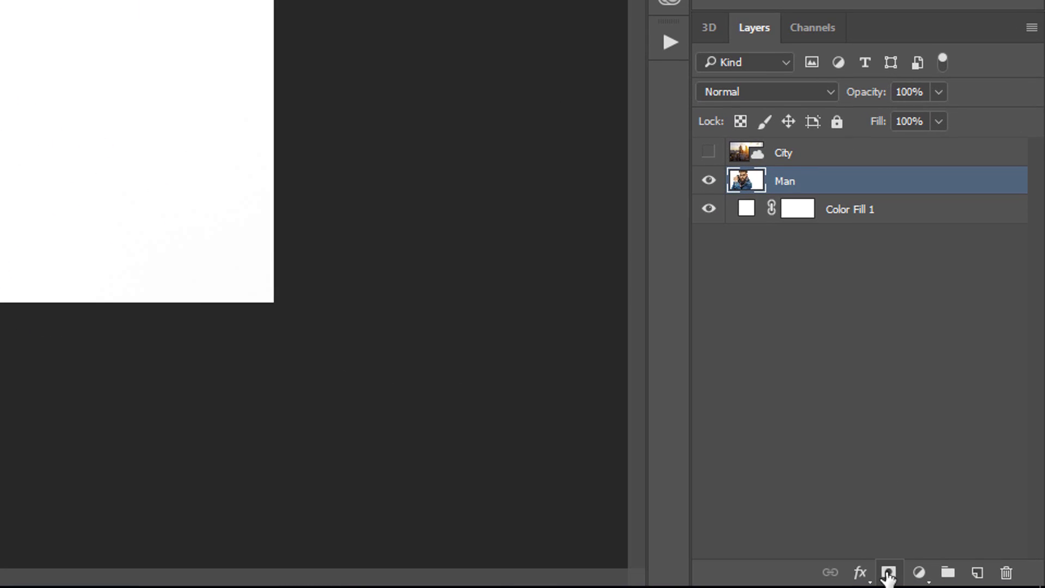
# - Mask the Man layer with the active selection and toggle the layer's visibility to check the cutout
pyautogui.click(888, 572)
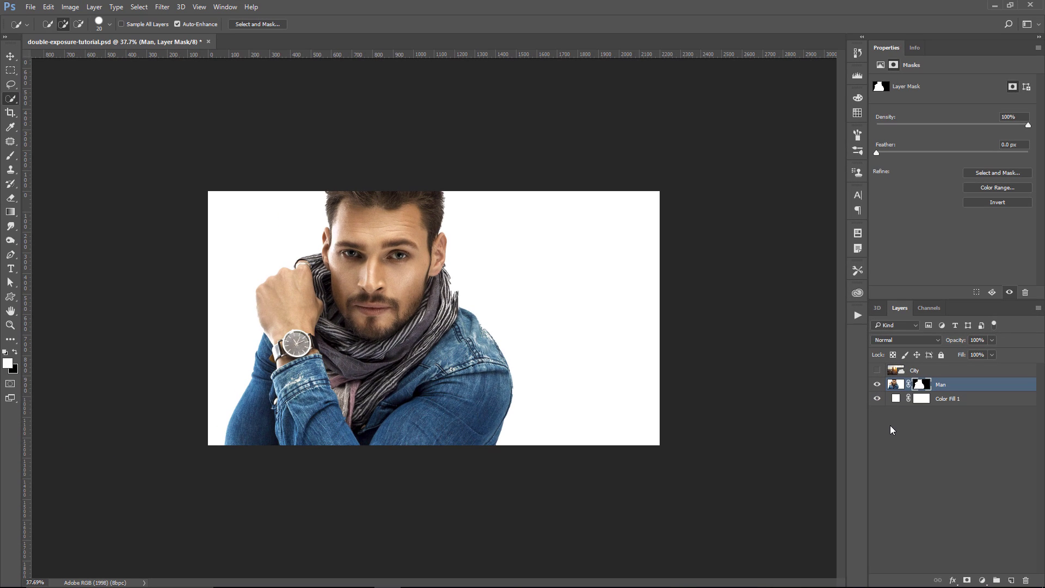
pyautogui.click(877, 384)
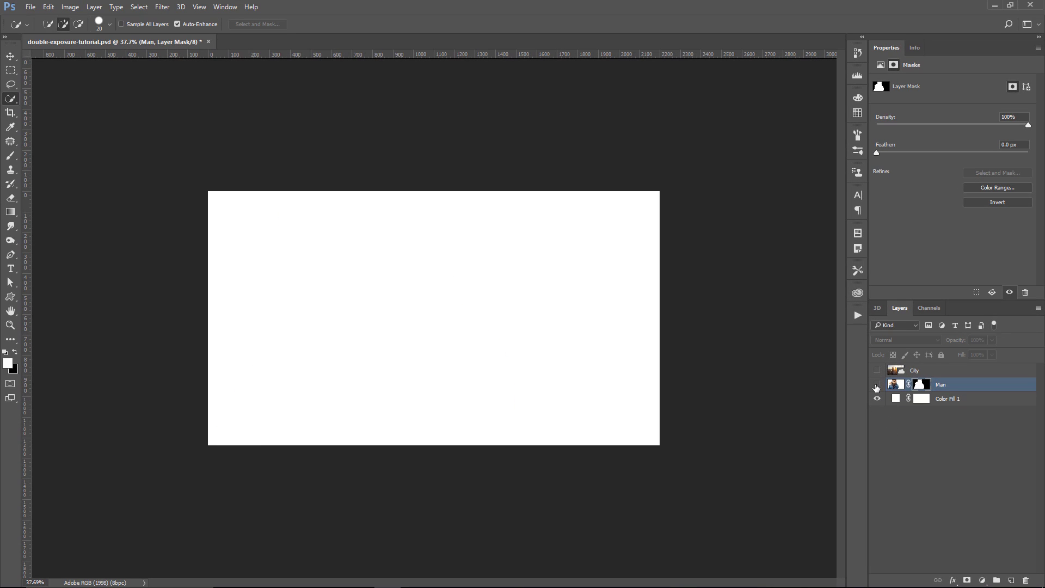
pyautogui.click(877, 384)
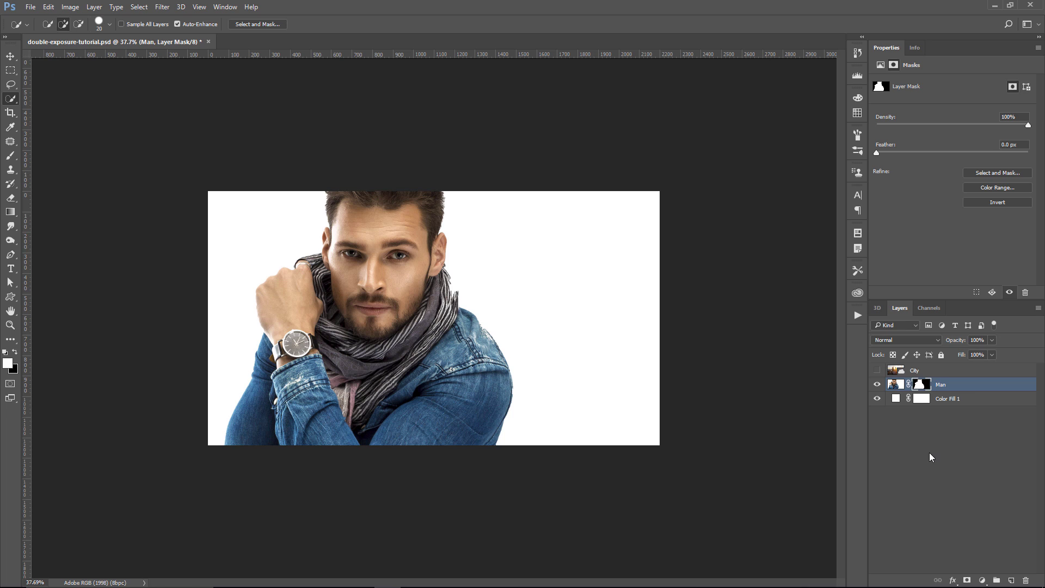
# - Delete the layer mask from the Man layer and remove the Color Fill 1 layer
pyautogui.rightClick(923, 385)
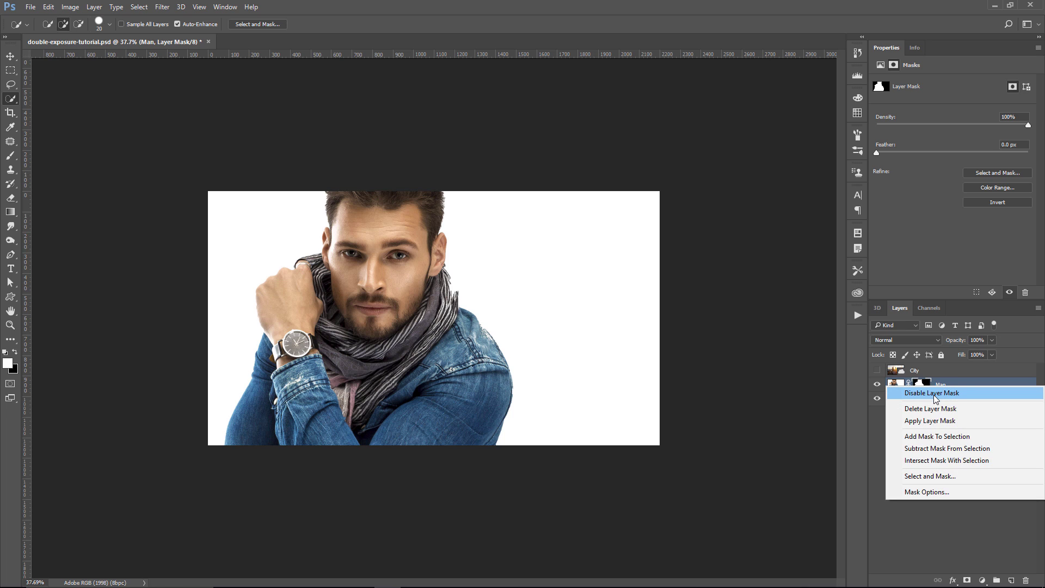
pyautogui.click(936, 408)
pyautogui.click(918, 401)
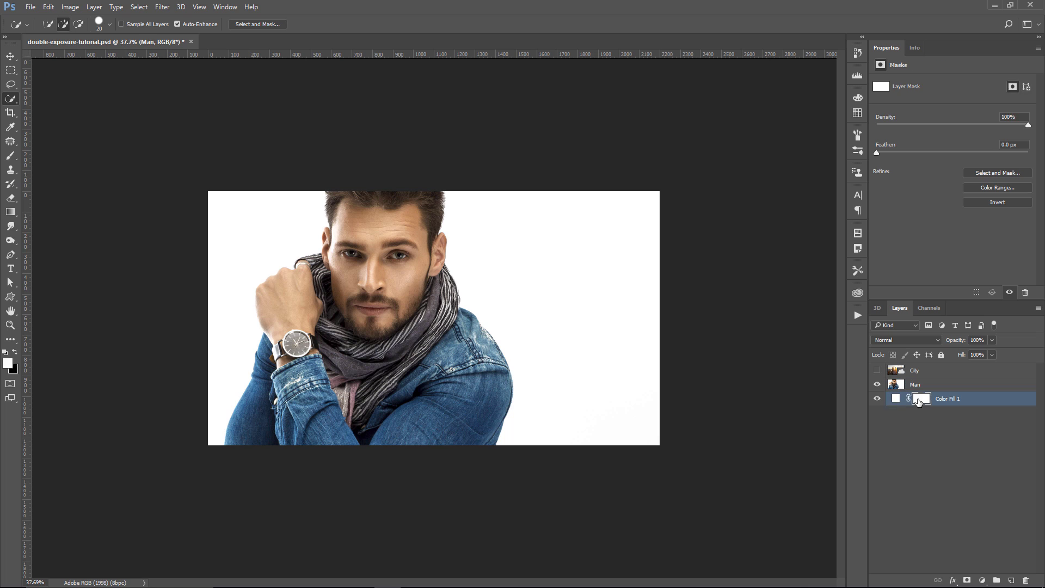
pyautogui.moveTo(918, 401); pyautogui.dragTo(1025, 580)
# - Show the City layer again and set its blend mode to Normal
pyautogui.click(876, 371)
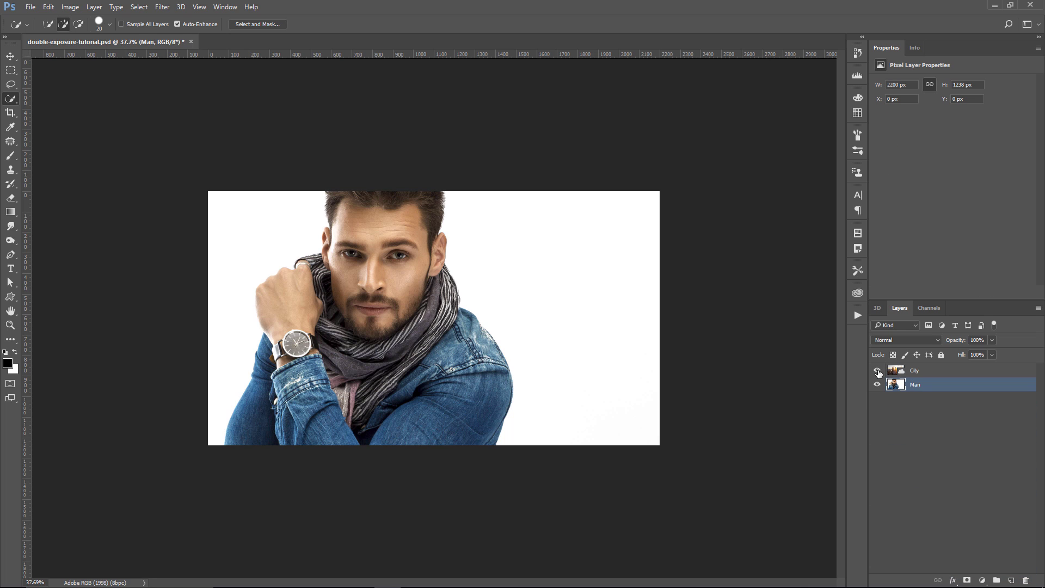
pyautogui.click(904, 374)
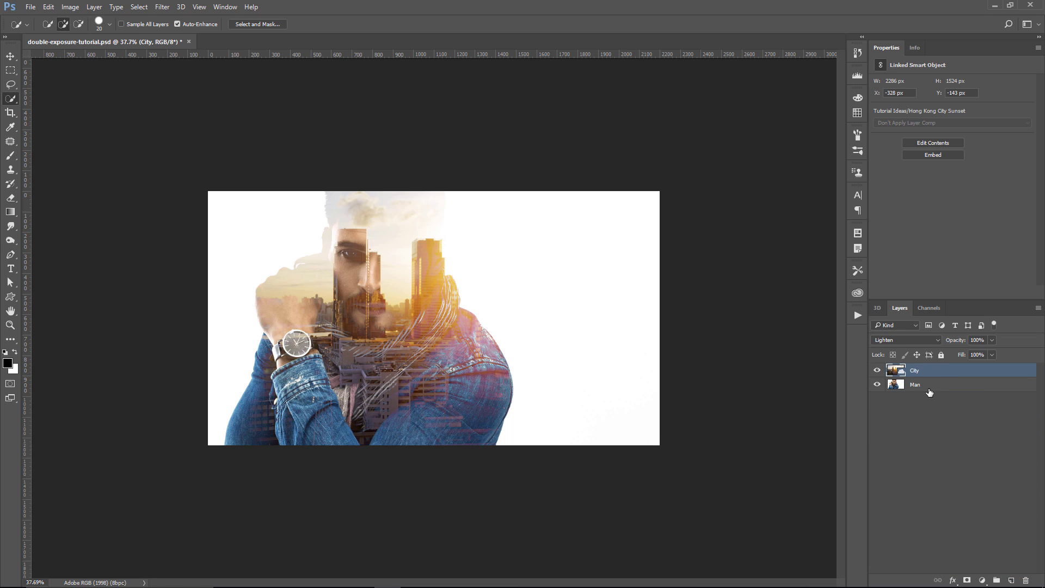
pyautogui.click(927, 390)
pyautogui.click(925, 375)
pyautogui.click(916, 340)
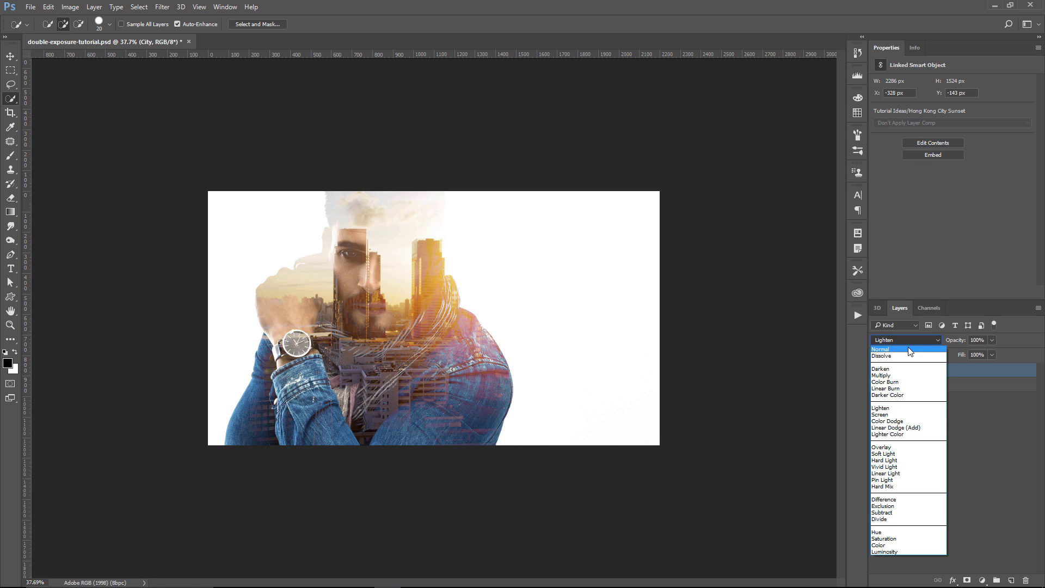
pyautogui.click(908, 349)
# - Create a new layer group and move it beneath the Man layer
pyautogui.click(937, 385)
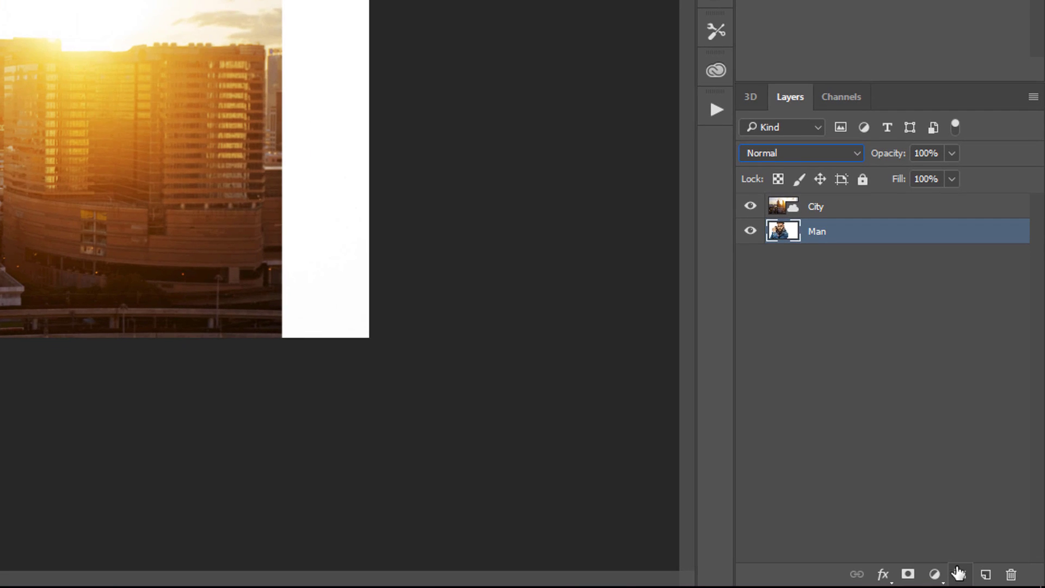
pyautogui.click(957, 573)
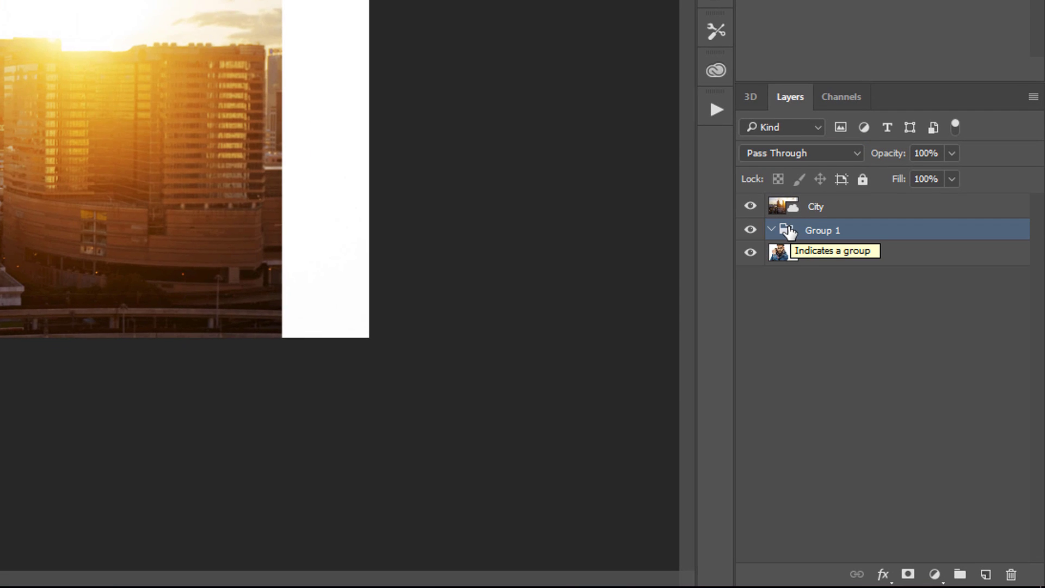
pyautogui.moveTo(789, 231); pyautogui.dragTo(804, 280)
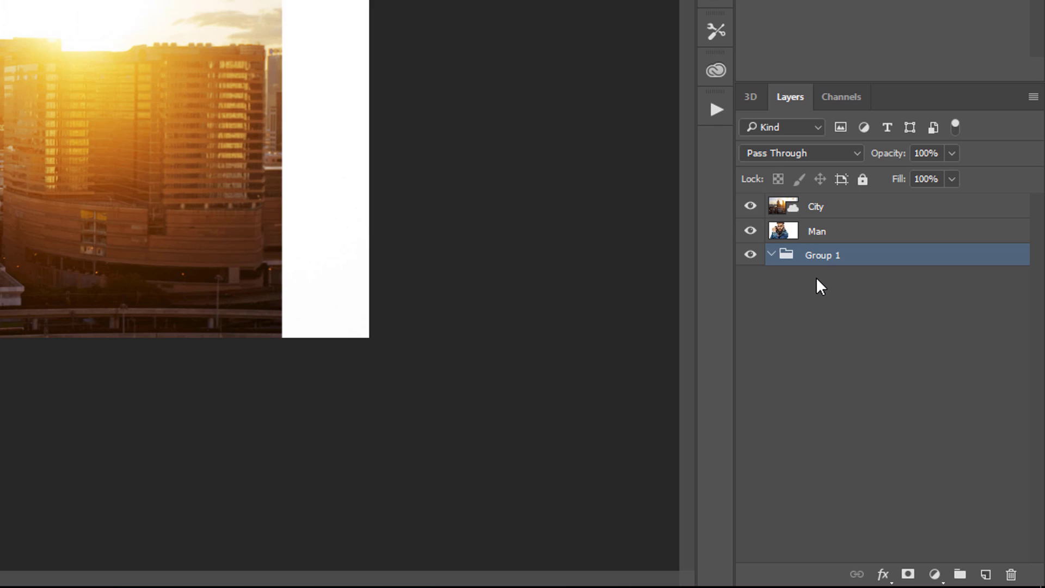
# - Rename the new group as Bottom Image and deselect it
pyautogui.doubleClick(822, 255)
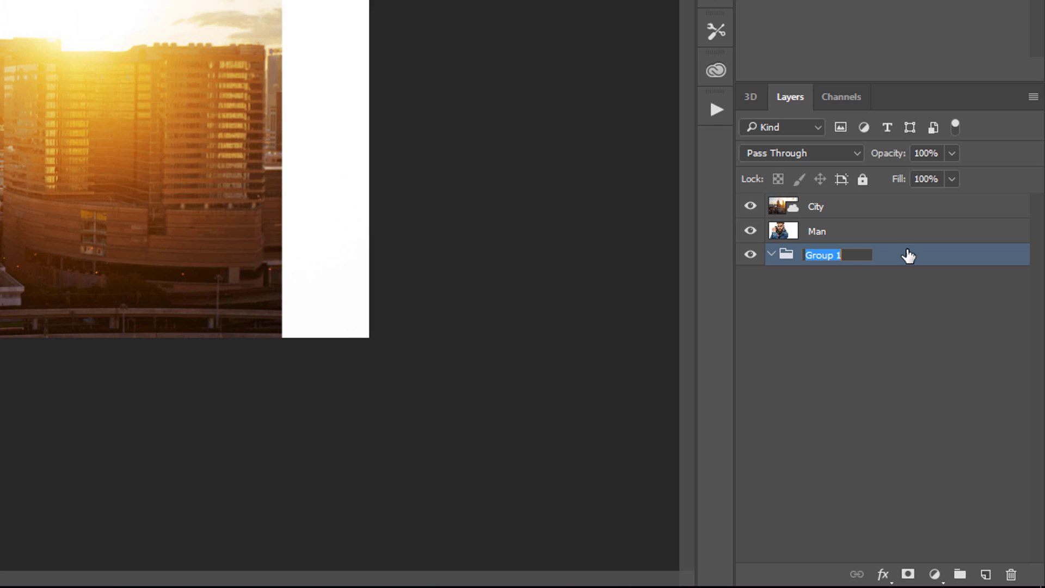
pyautogui.write('Bottom Image')
pyautogui.press('Return')
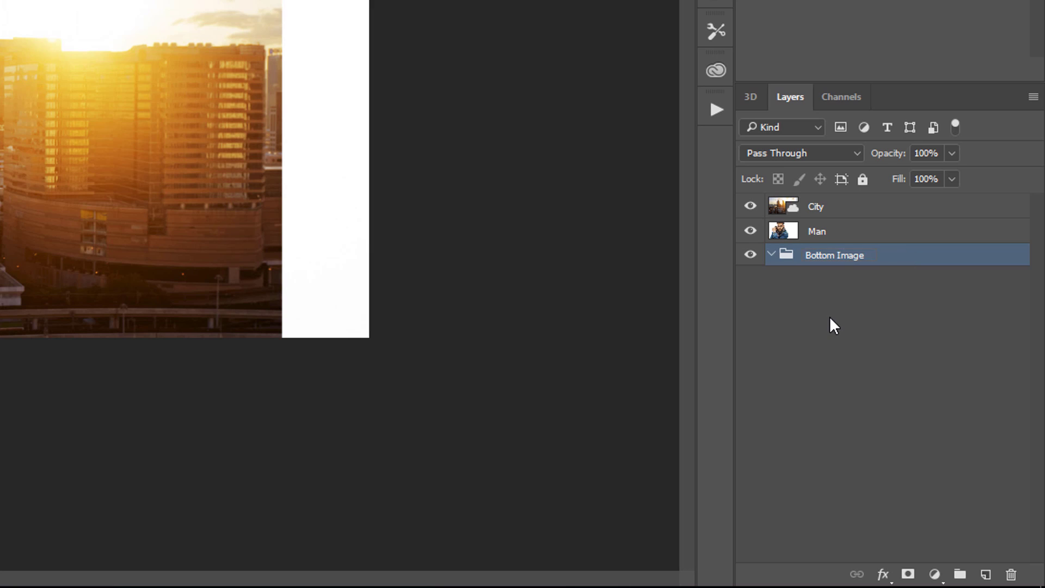
pyautogui.click(829, 315)
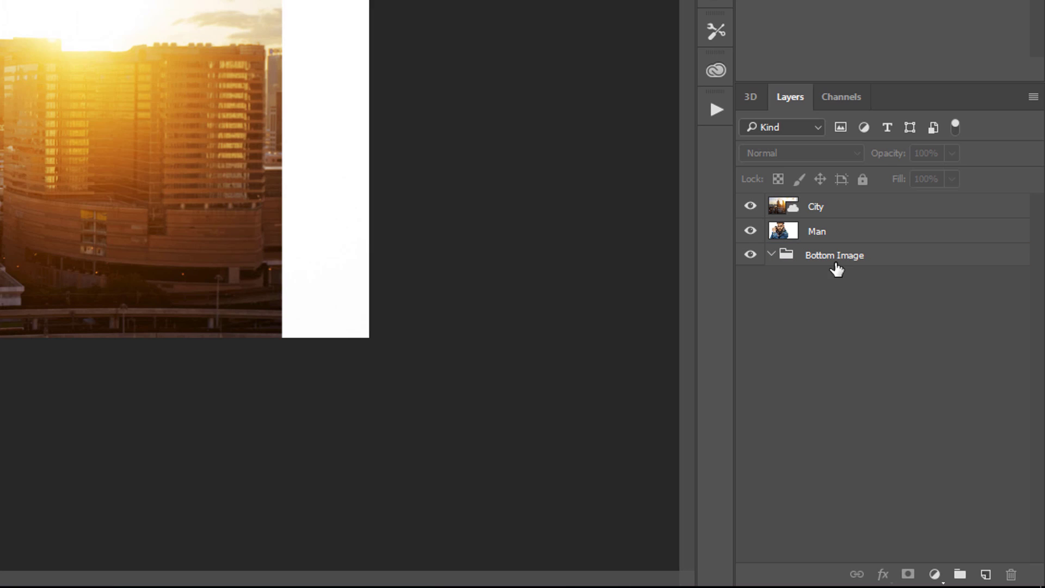
# - Add a Black & White adjustment layer inside the Bottom Image group and delete its layer mask
pyautogui.click(835, 264)
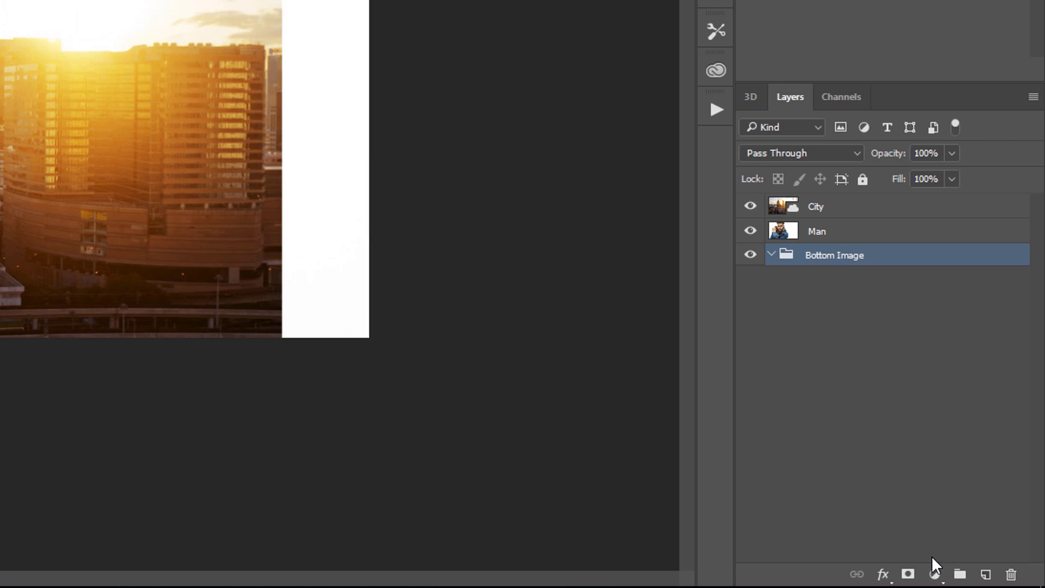
pyautogui.click(933, 572)
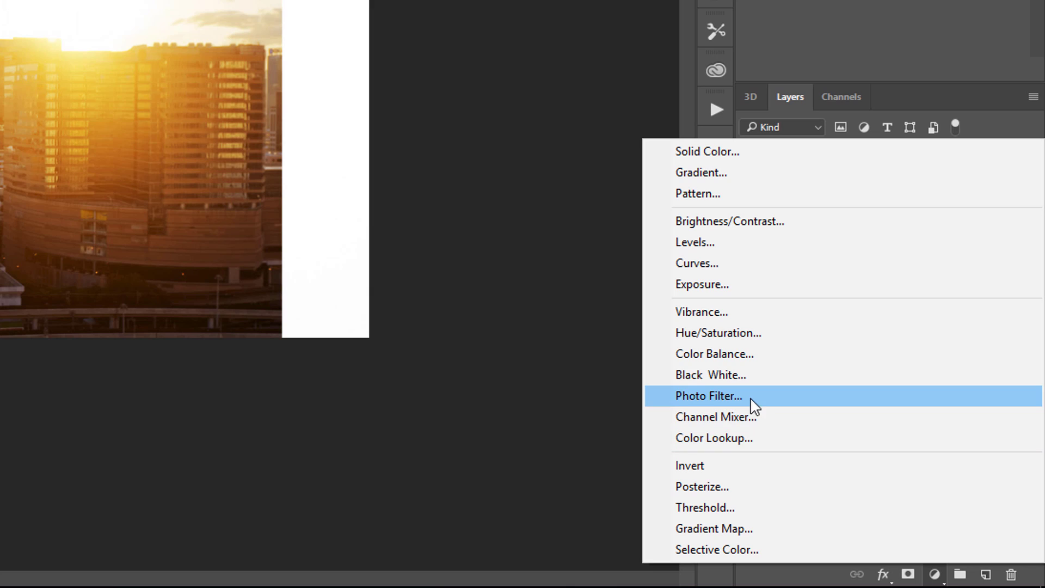
pyautogui.click(710, 375)
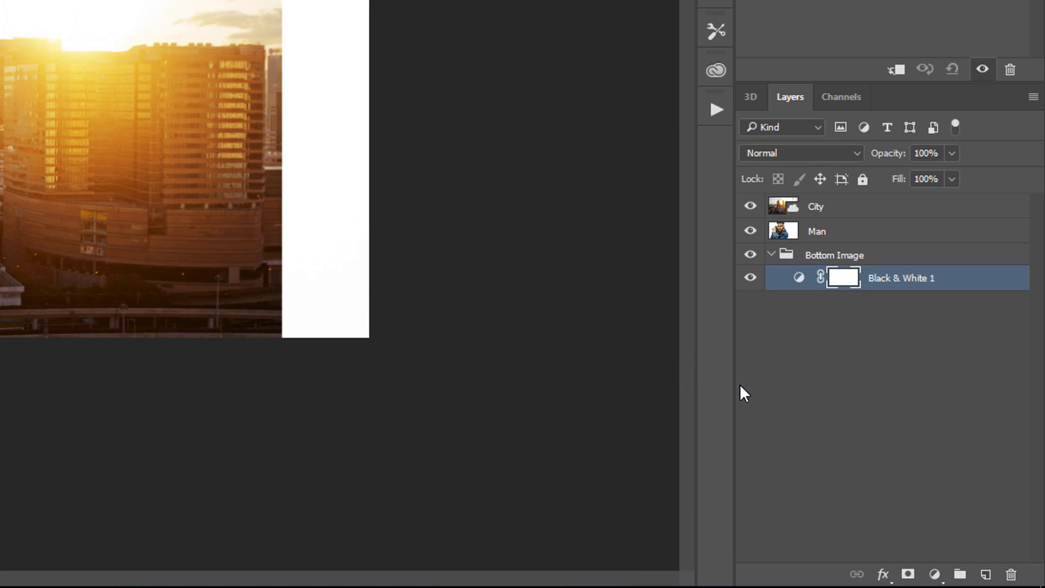
pyautogui.rightClick(841, 278)
pyautogui.click(845, 313)
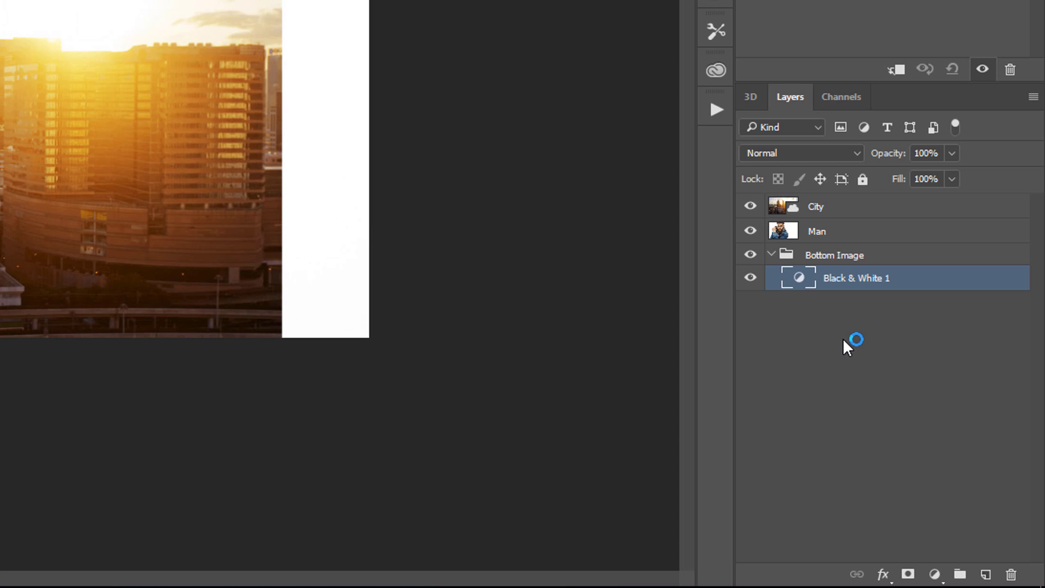
# - Add an Exposure adjustment layer above the Black & White adjustment, delete its layer mask, and leave it deselected
pyautogui.click(934, 574)
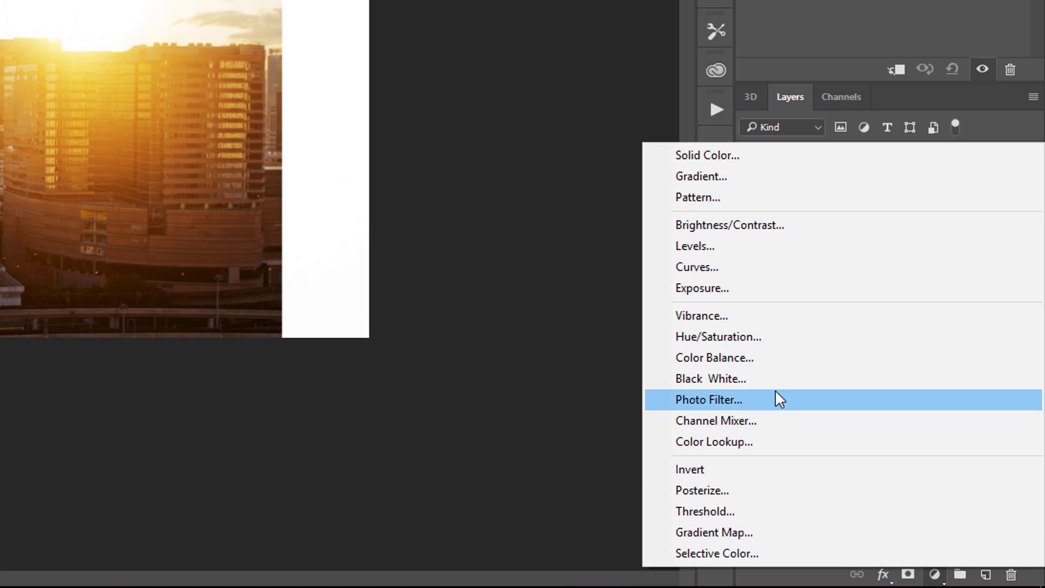
pyautogui.click(751, 287)
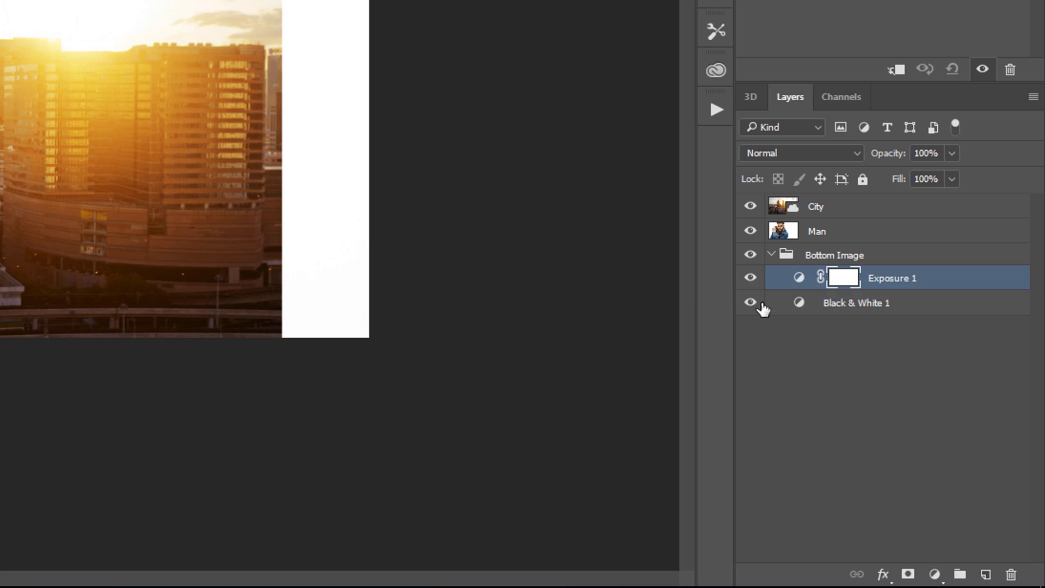
pyautogui.rightClick(849, 281)
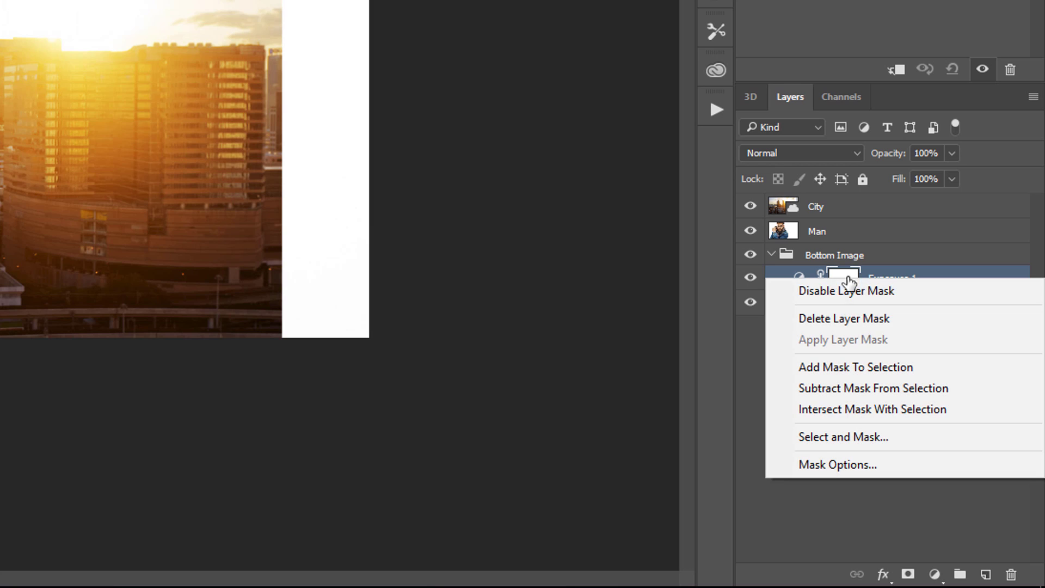
pyautogui.click(857, 318)
pyautogui.click(798, 332)
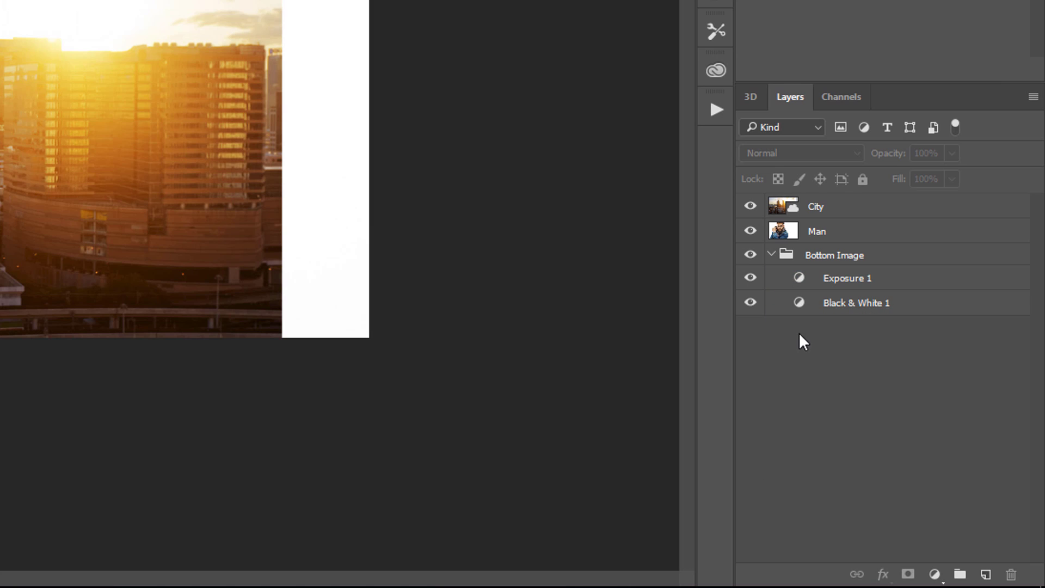
pyautogui.click(812, 306)
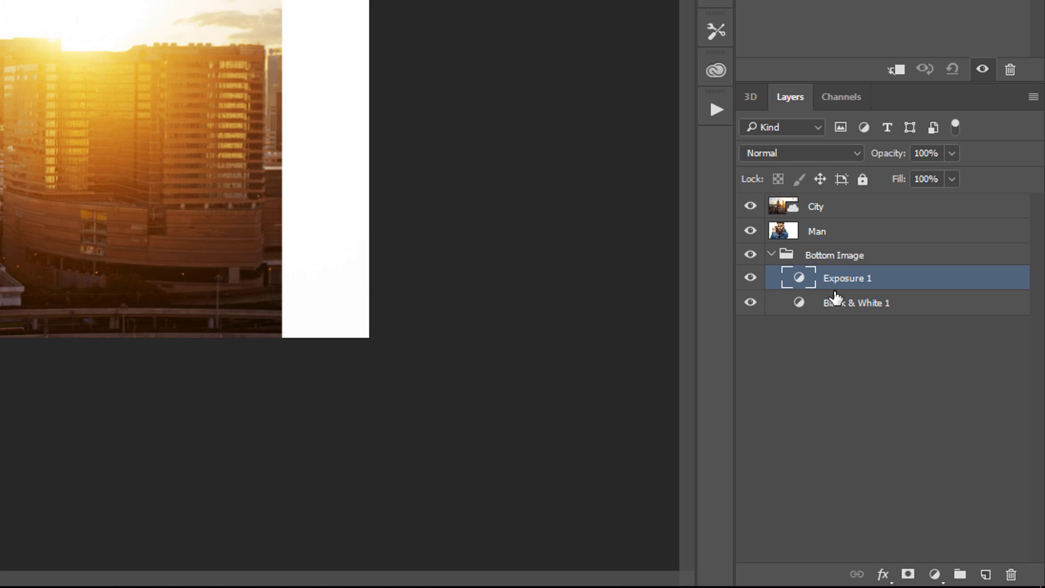
pyautogui.click(841, 356)
# - Duplicate the Bottom Image group and rename the copy as Top Image
pyautogui.click(816, 257)
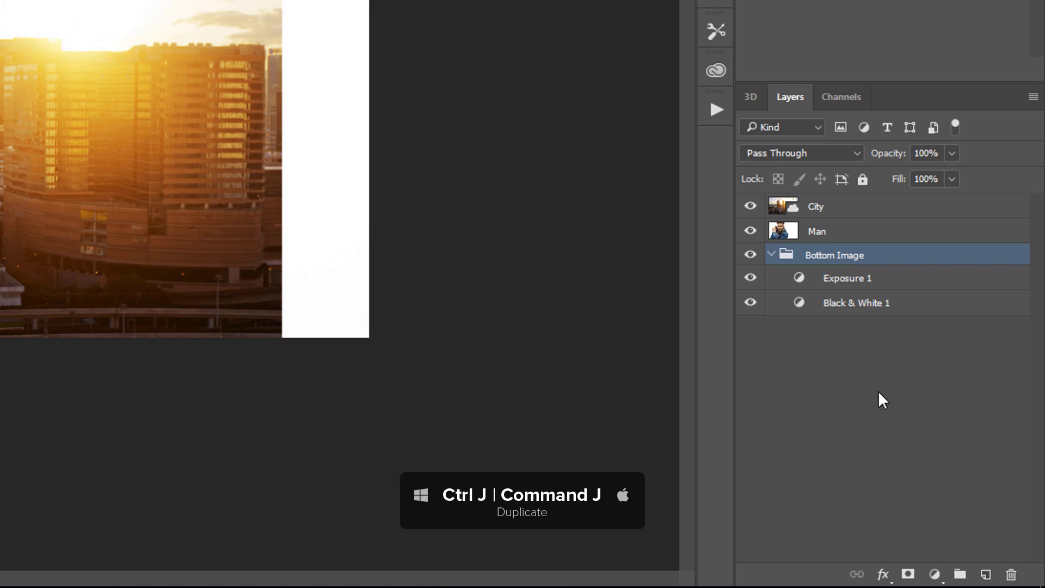
pyautogui.hotkey('ctrl', 'j')
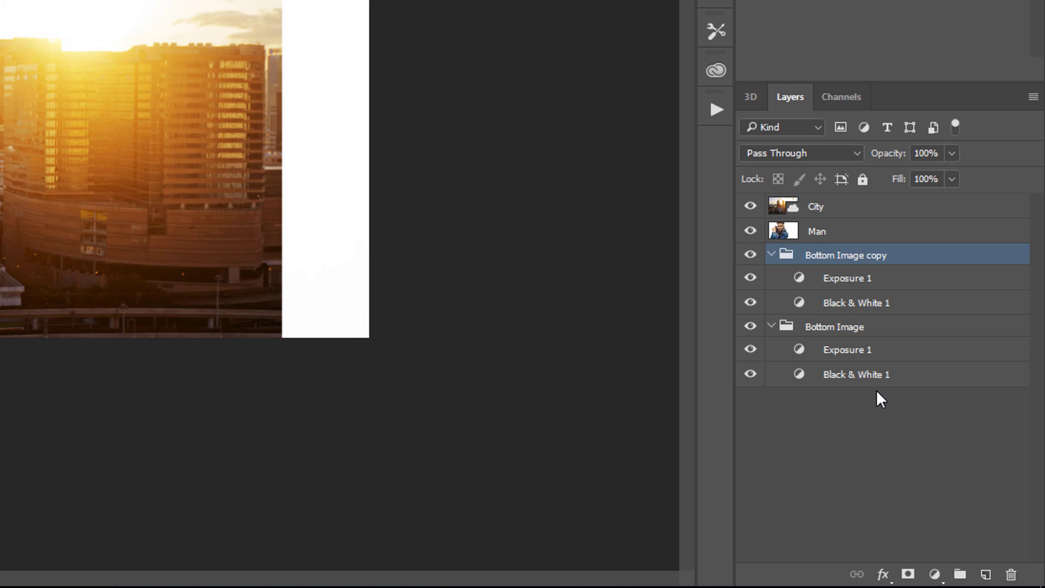
pyautogui.moveTo(789, 258); pyautogui.dragTo(858, 252)
pyautogui.doubleClick(869, 255)
pyautogui.doubleClick(868, 256)
pyautogui.press('BackSpace')
pyautogui.doubleClick(835, 256)
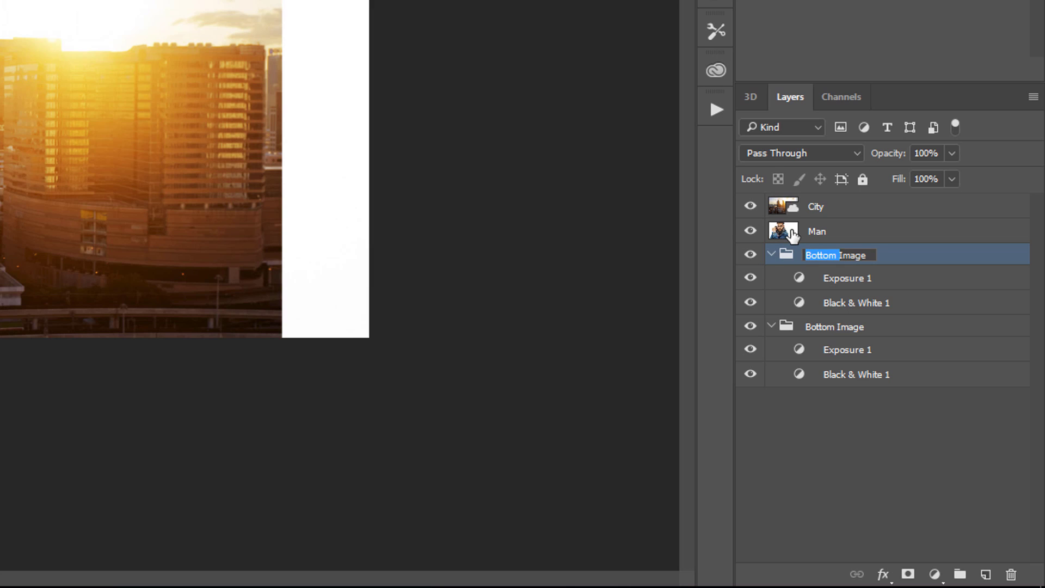
pyautogui.write('Top')
pyautogui.click(907, 460)
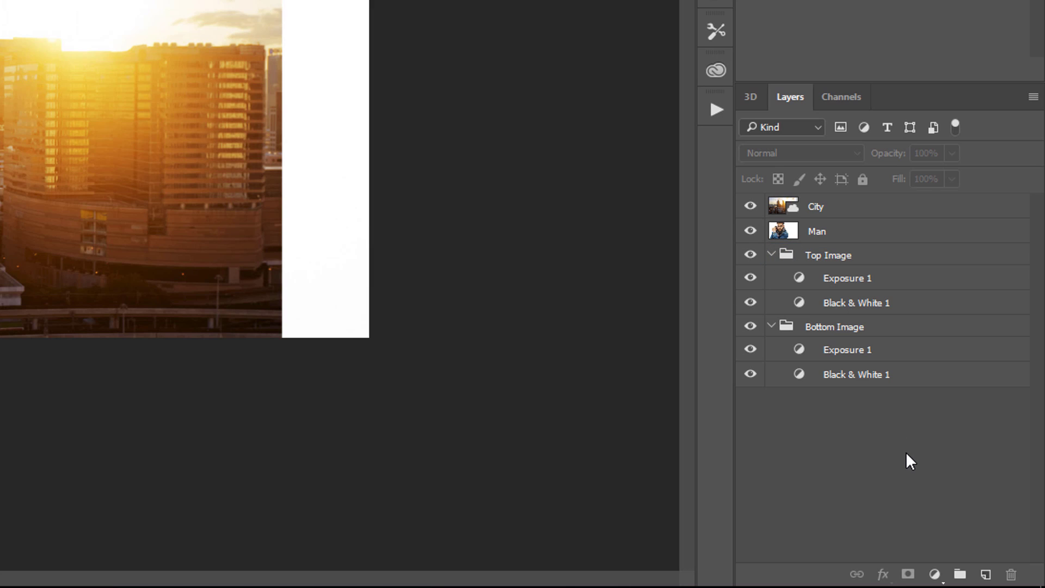
# - Move the Man layer to the base of the Bottom Image group and the City layer to the base of the Top Image group
pyautogui.click(782, 234)
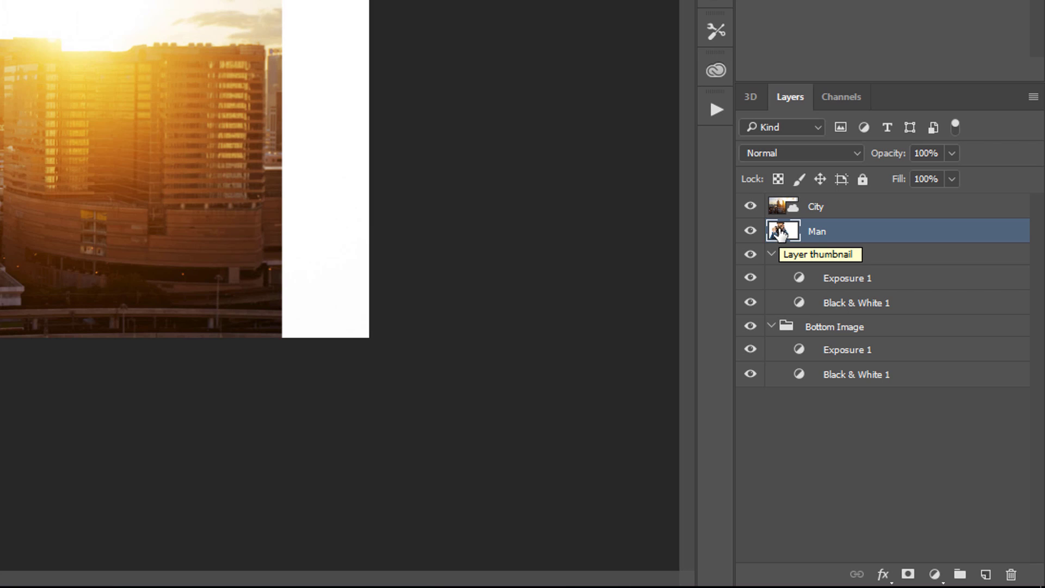
pyautogui.moveTo(782, 234); pyautogui.dragTo(843, 382)
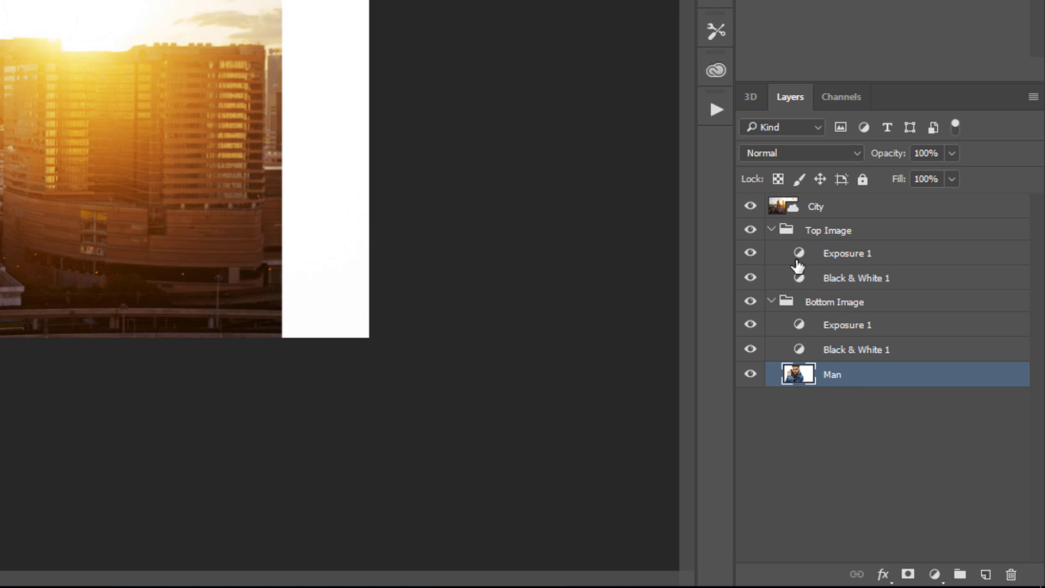
pyautogui.click(783, 205)
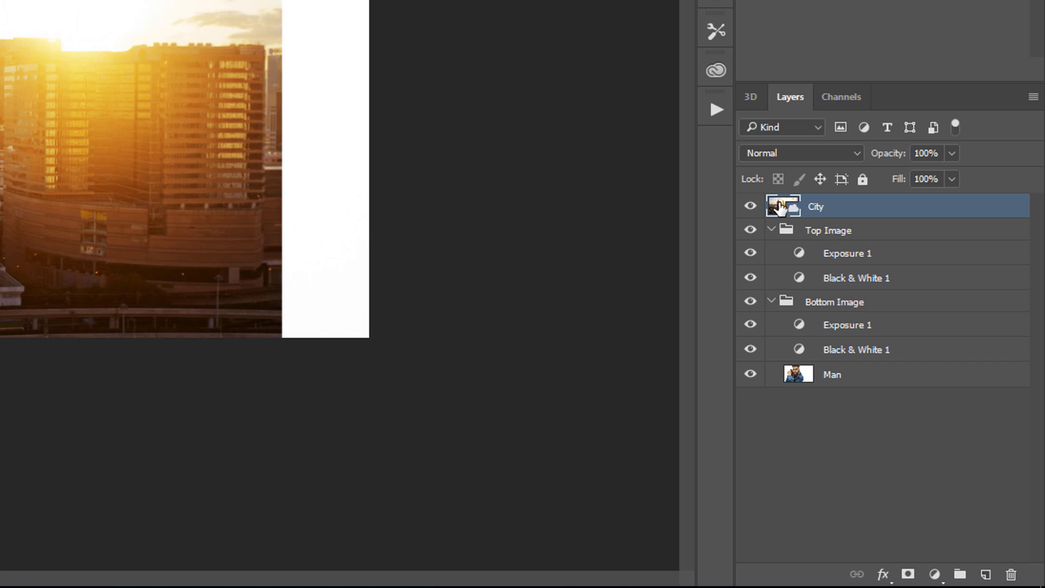
pyautogui.moveTo(783, 205); pyautogui.dragTo(833, 277)
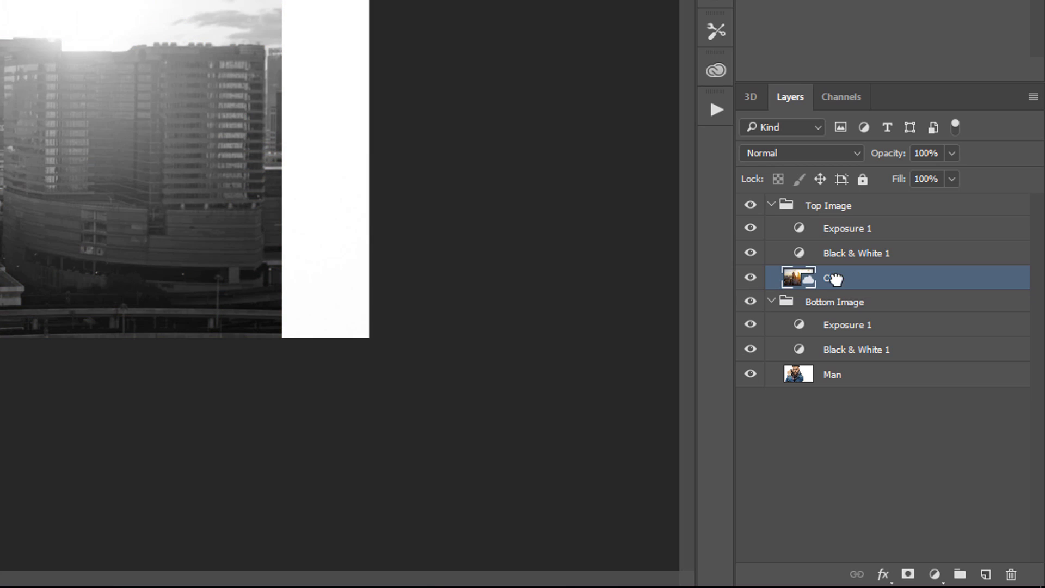
# - Collapse and re-expand both groups, and briefly hide the Top Image group to compare the portrait with the city picture
pyautogui.click(771, 205)
pyautogui.click(770, 226)
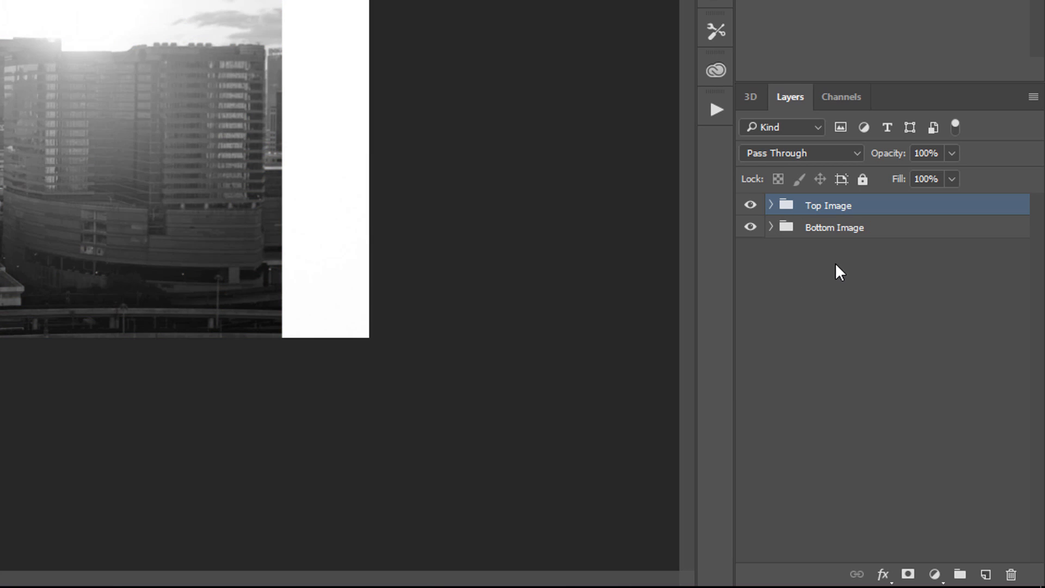
pyautogui.click(771, 227)
pyautogui.click(770, 205)
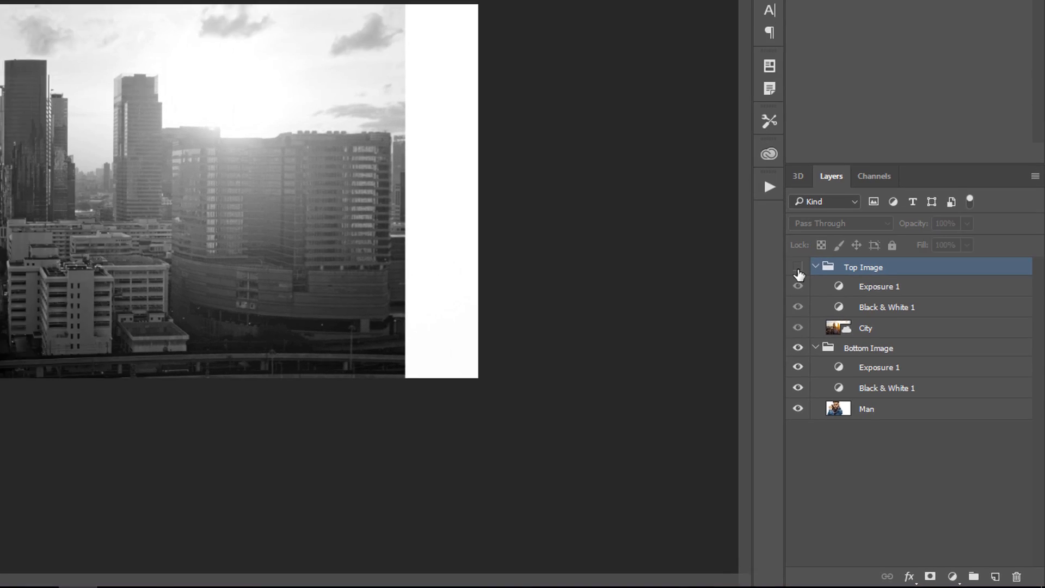
pyautogui.click(750, 205)
pyautogui.click(875, 424)
pyautogui.click(875, 423)
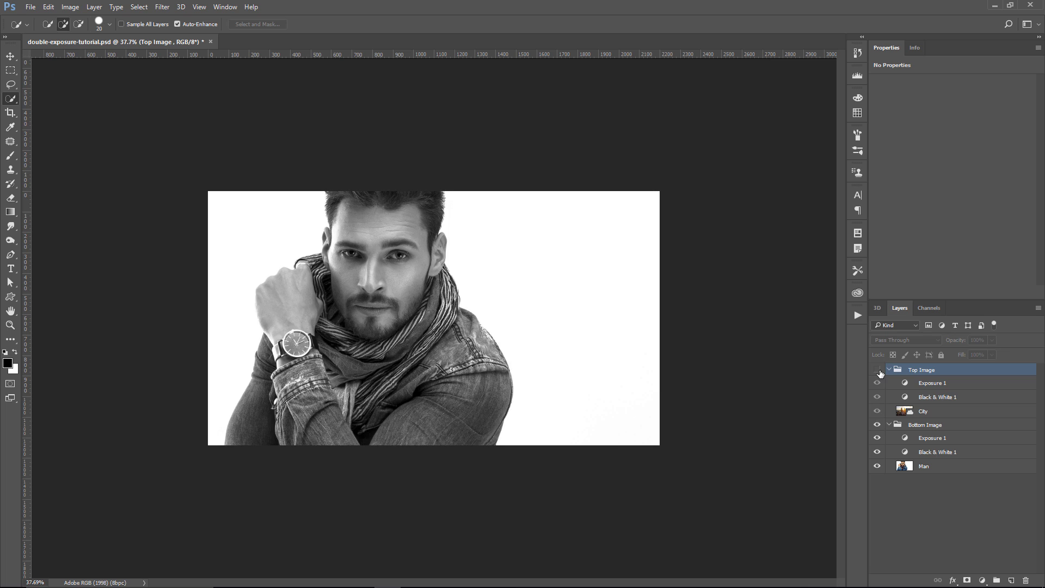
pyautogui.click(875, 368)
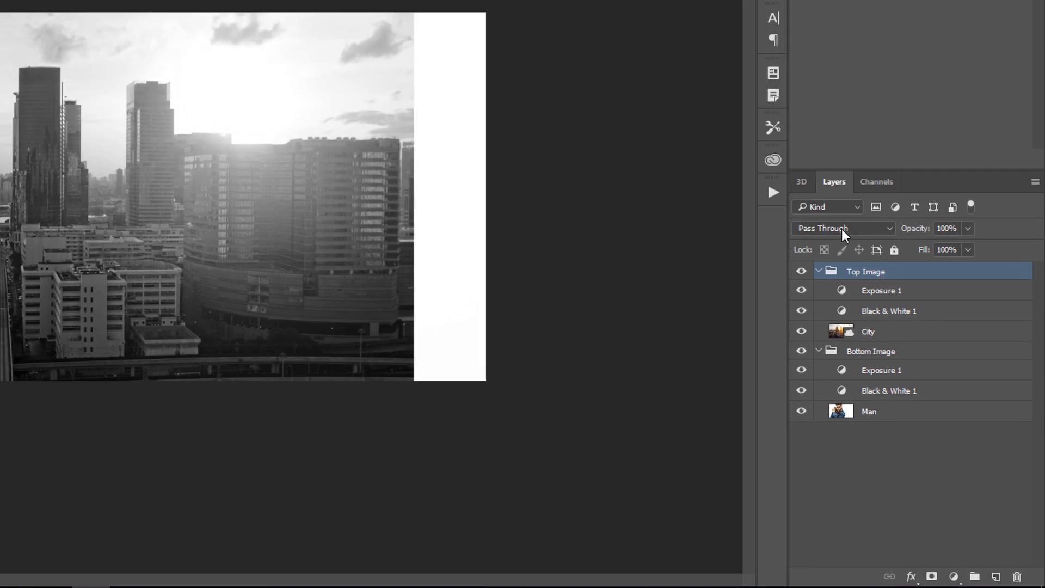
# - Set the Top Image group's blend mode to Lighten and move its City layer up to about Y -286 px
pyautogui.click(902, 340)
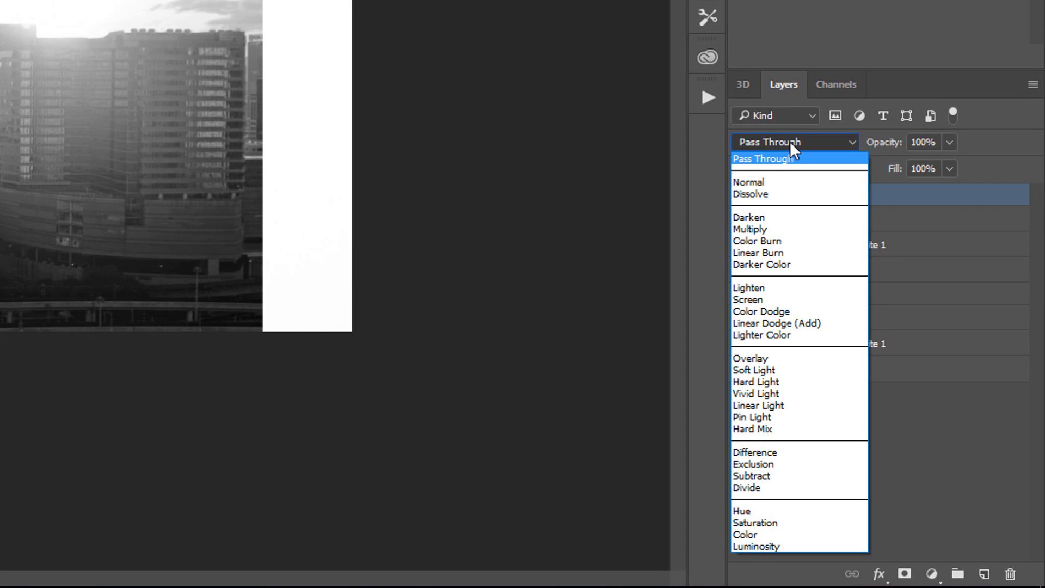
pyautogui.click(784, 291)
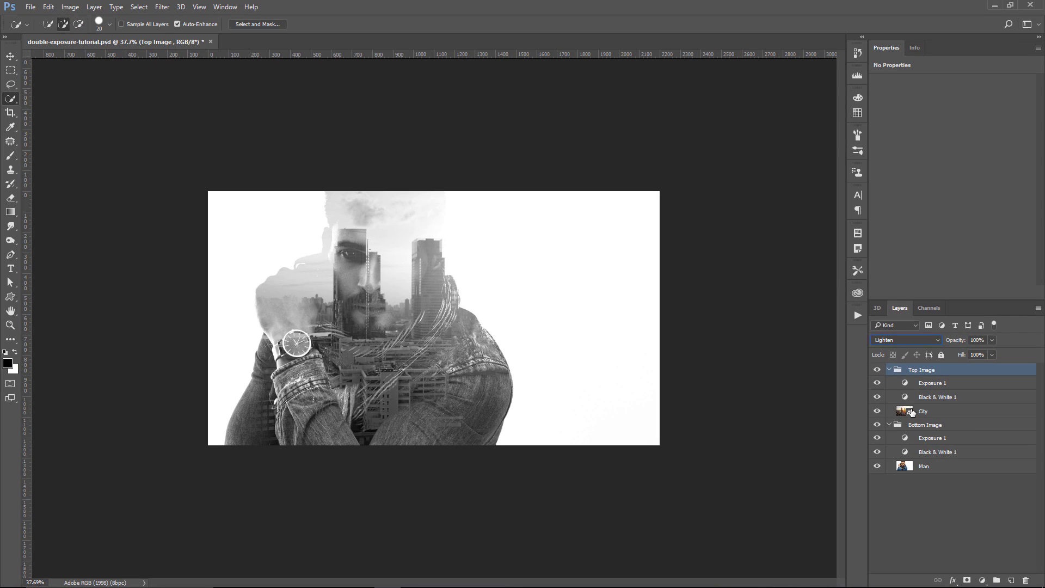
pyautogui.click(911, 414)
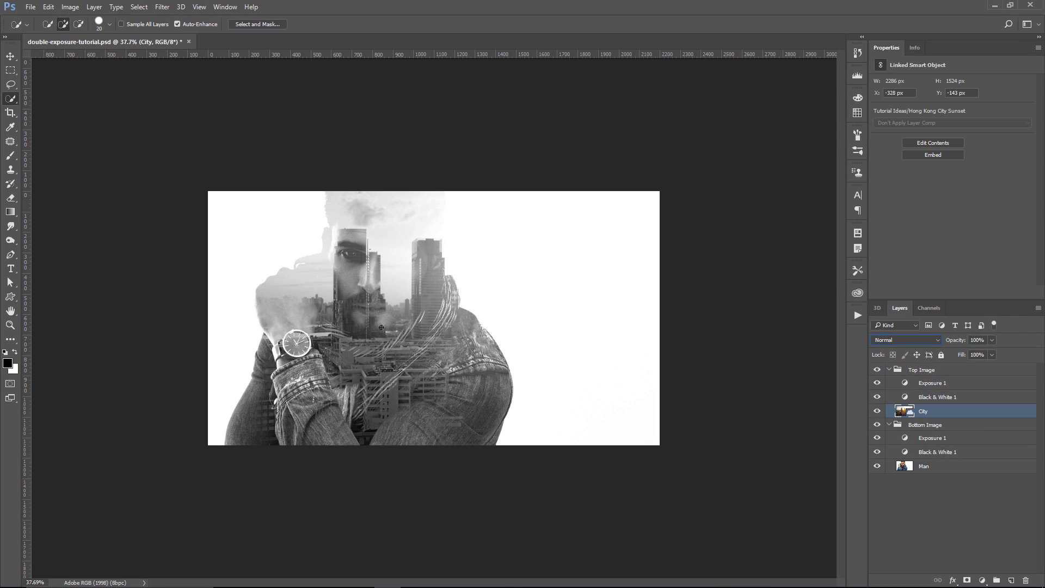
pyautogui.click(11, 56)
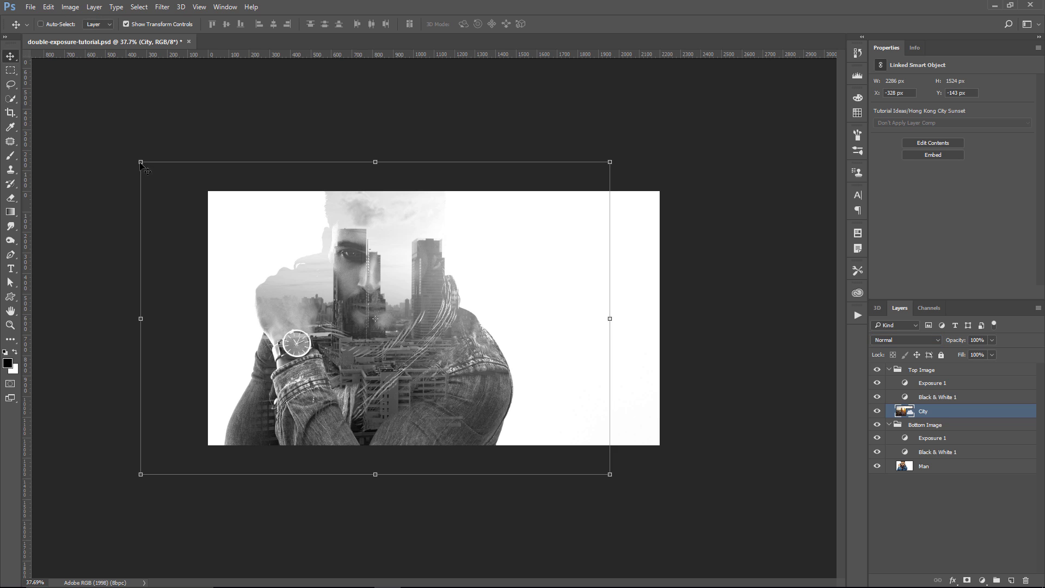
pyautogui.moveTo(376, 324); pyautogui.dragTo(439, 330)
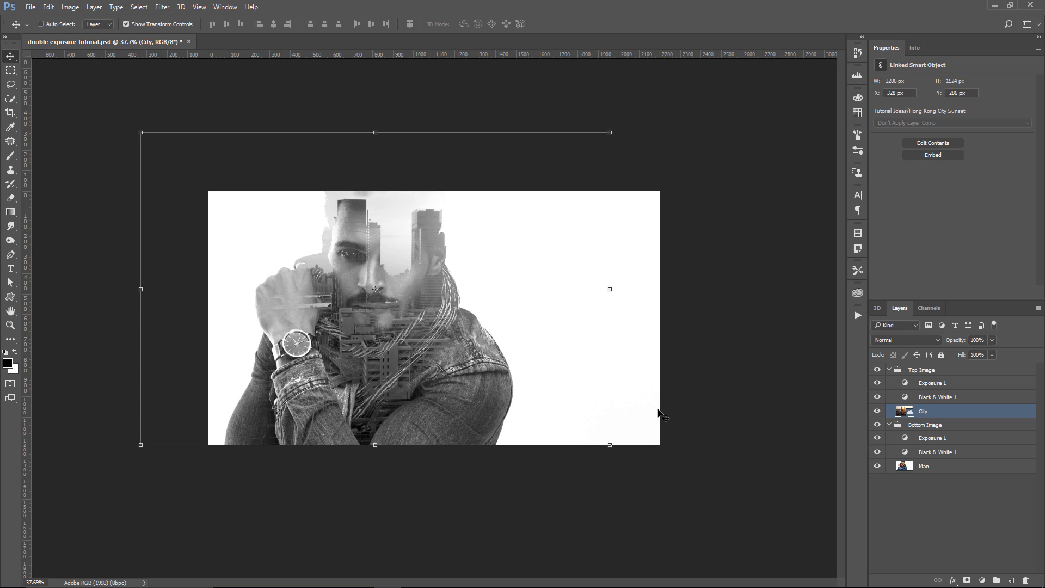
# - Examine the settings of the Exposure and Black & White adjustments in the Bottom Image group, ending with the Top Image group selected
pyautogui.click(927, 426)
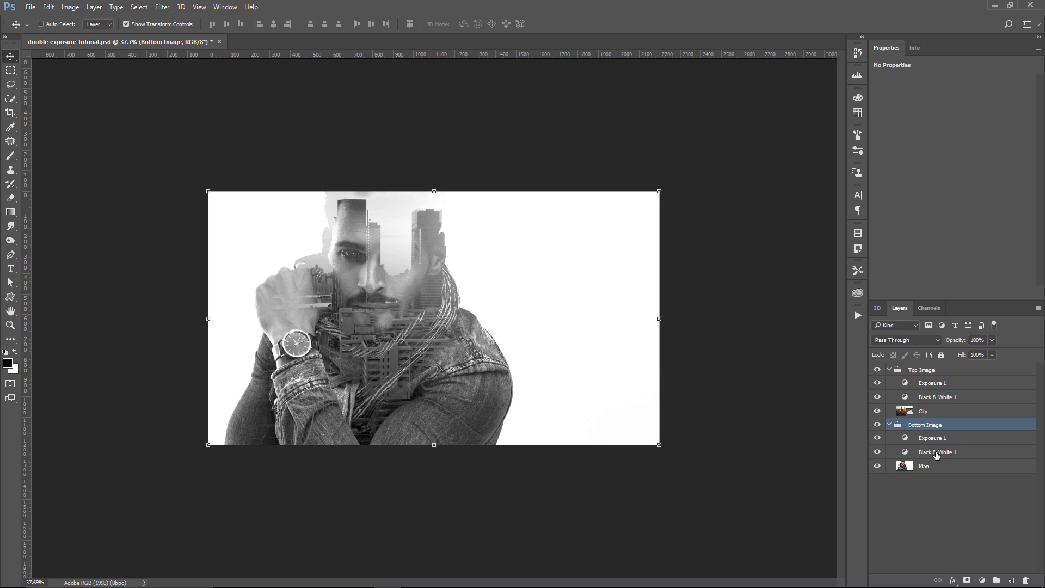
pyautogui.click(933, 451)
pyautogui.click(935, 440)
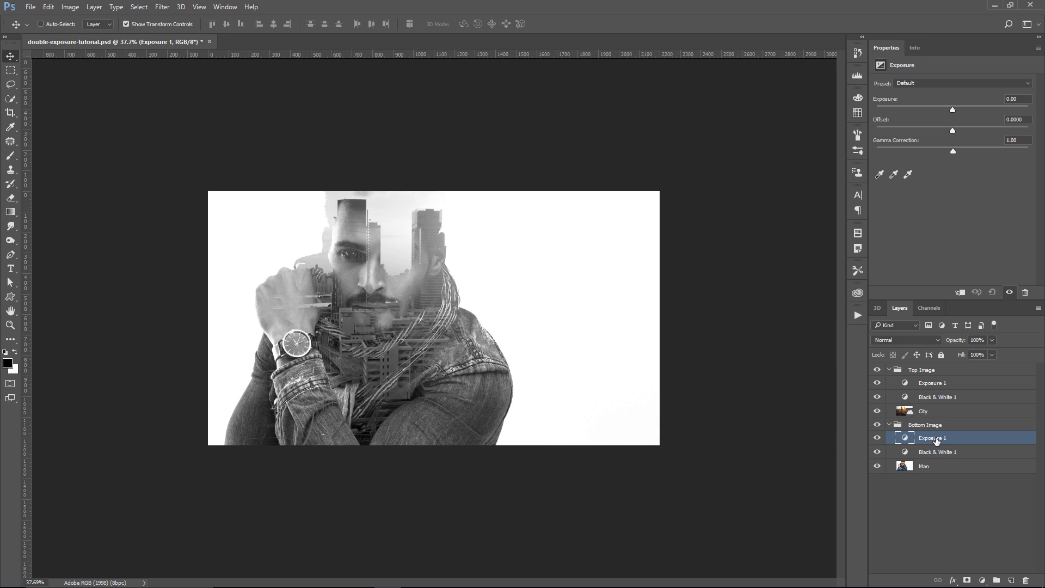
pyautogui.click(920, 452)
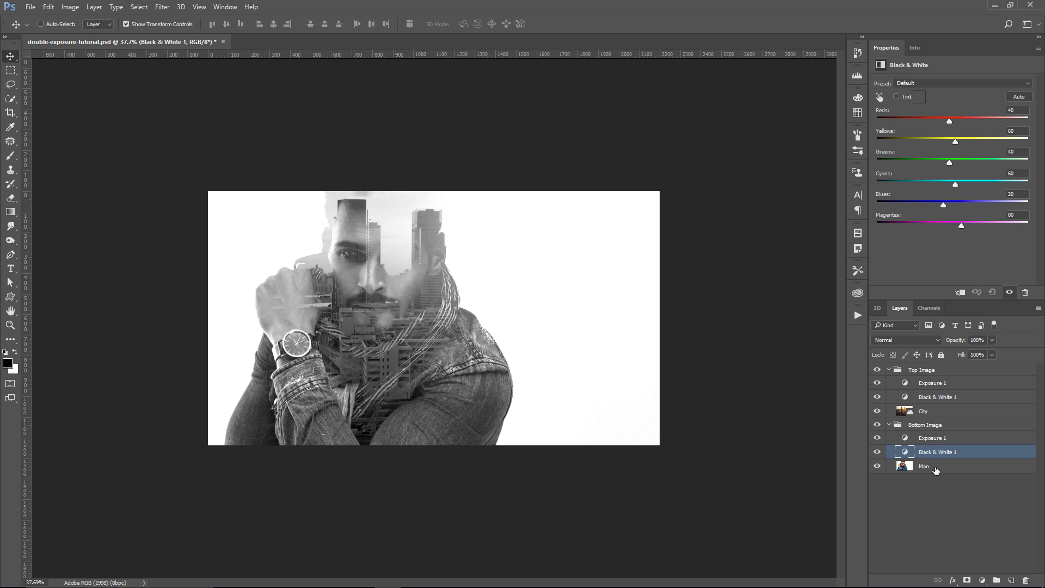
pyautogui.click(919, 440)
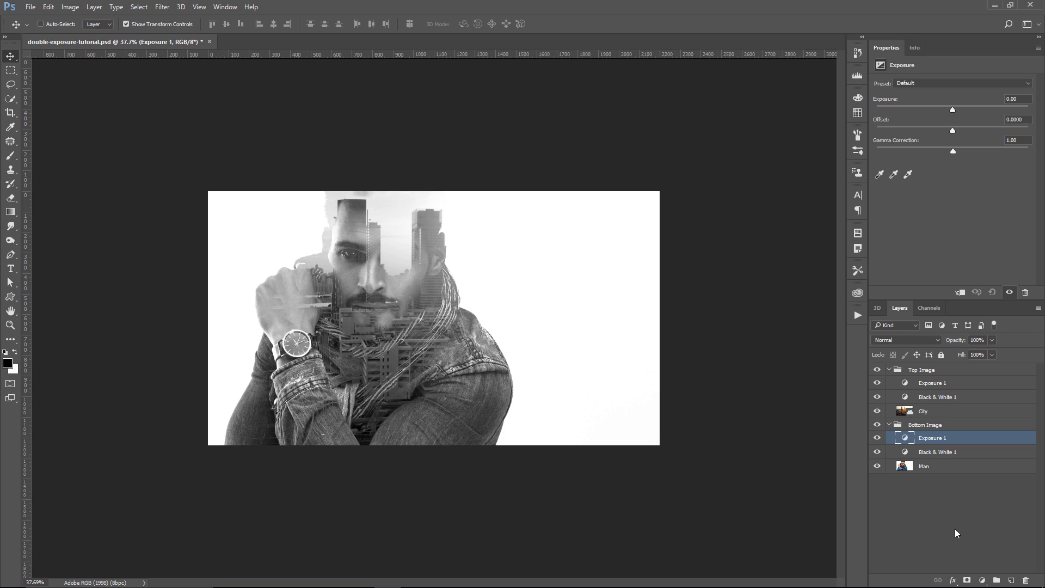
pyautogui.click(928, 370)
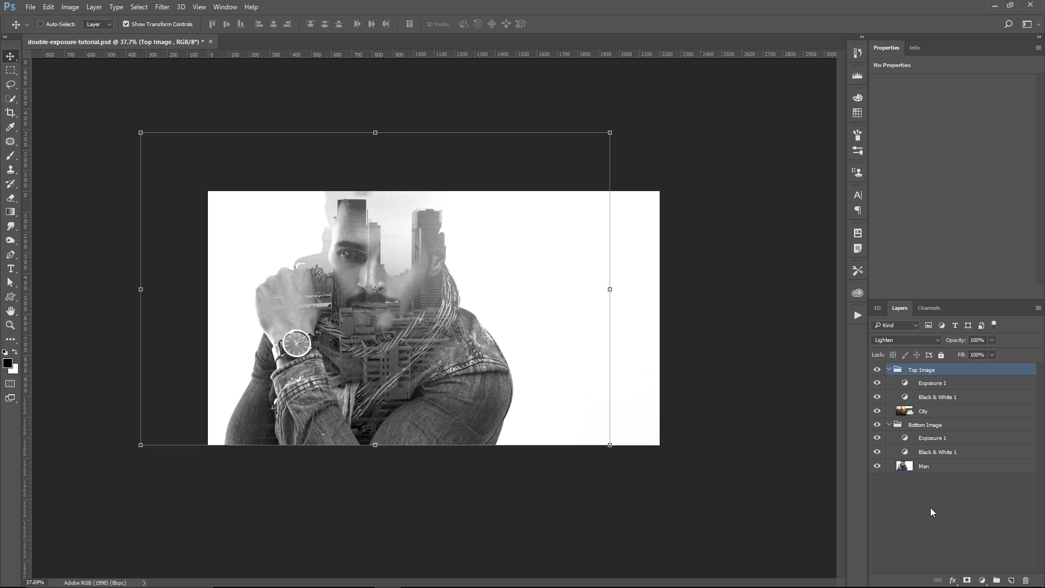
# - Set the exposure to -20.00 in the Top Image group's Exposure adjustment and keep that adjustment selected
pyautogui.click(934, 383)
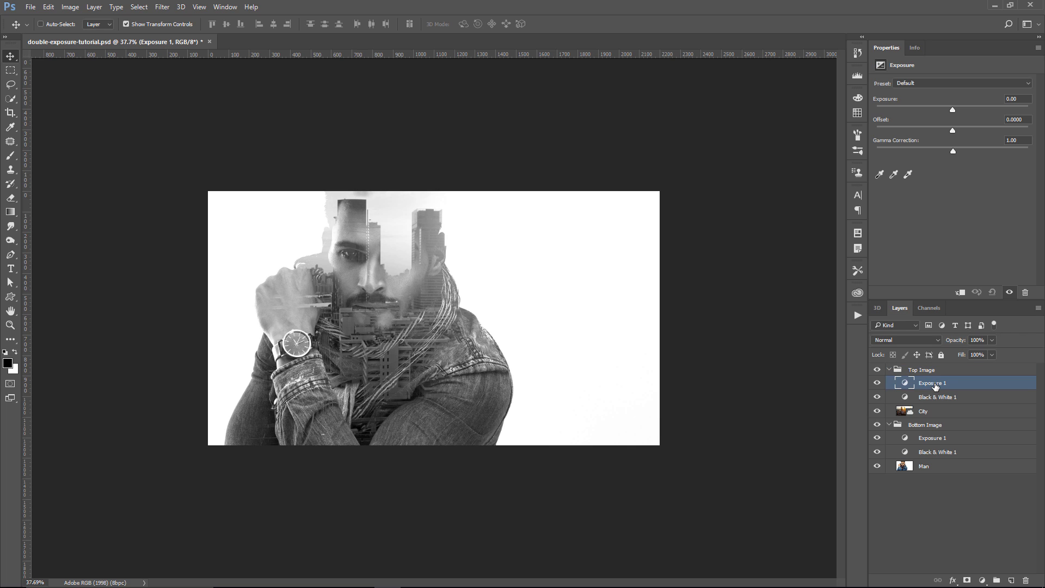
pyautogui.moveTo(952, 107); pyautogui.dragTo(875, 110)
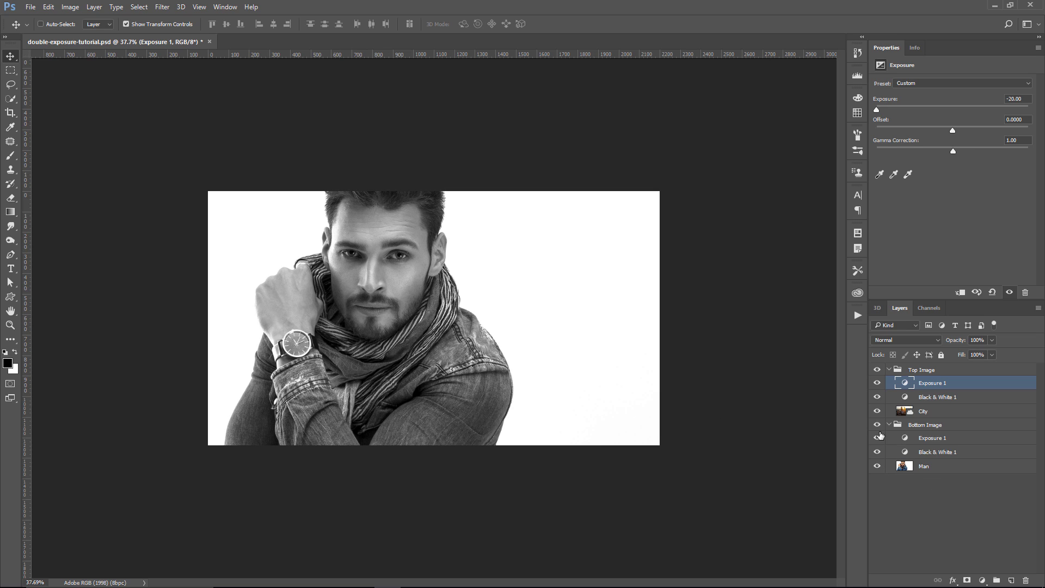
pyautogui.click(909, 373)
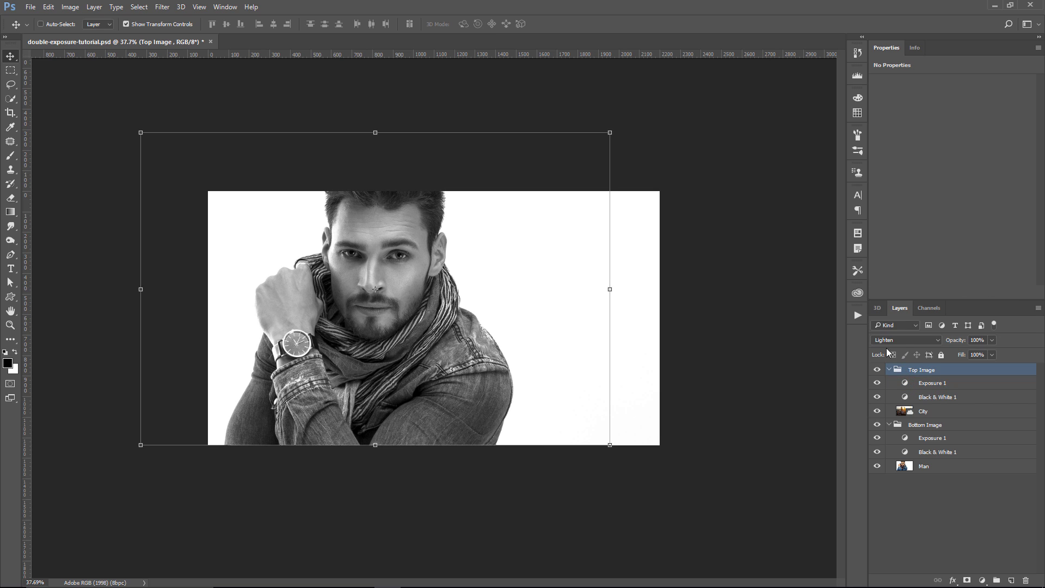
pyautogui.click(914, 385)
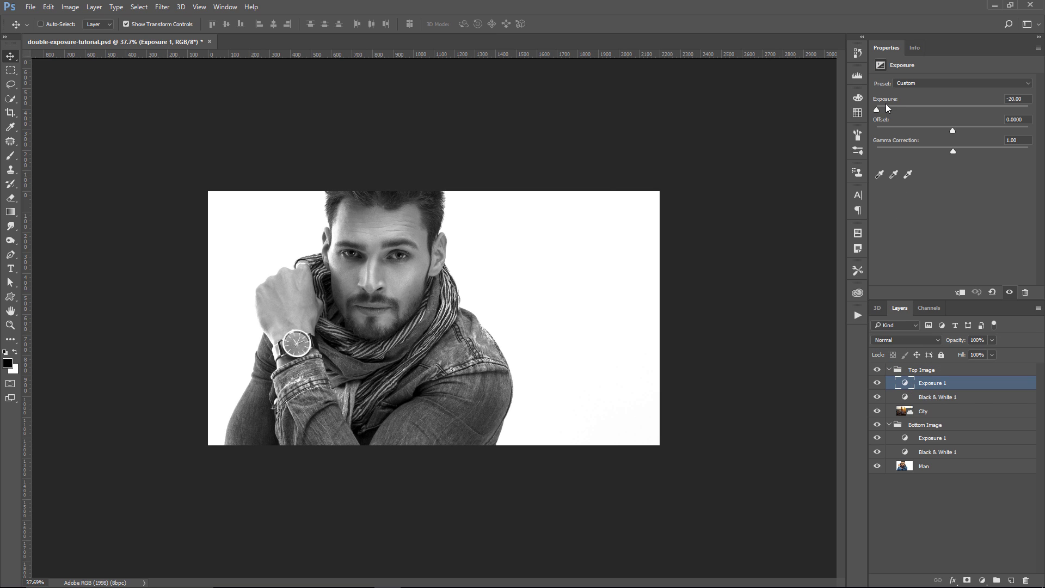
# - Set the exposure to +1.08 in the Top Image group's Exposure adjustment and to +0.12 in the Bottom Image group's
pyautogui.moveTo(899, 109); pyautogui.dragTo(1031, 112)
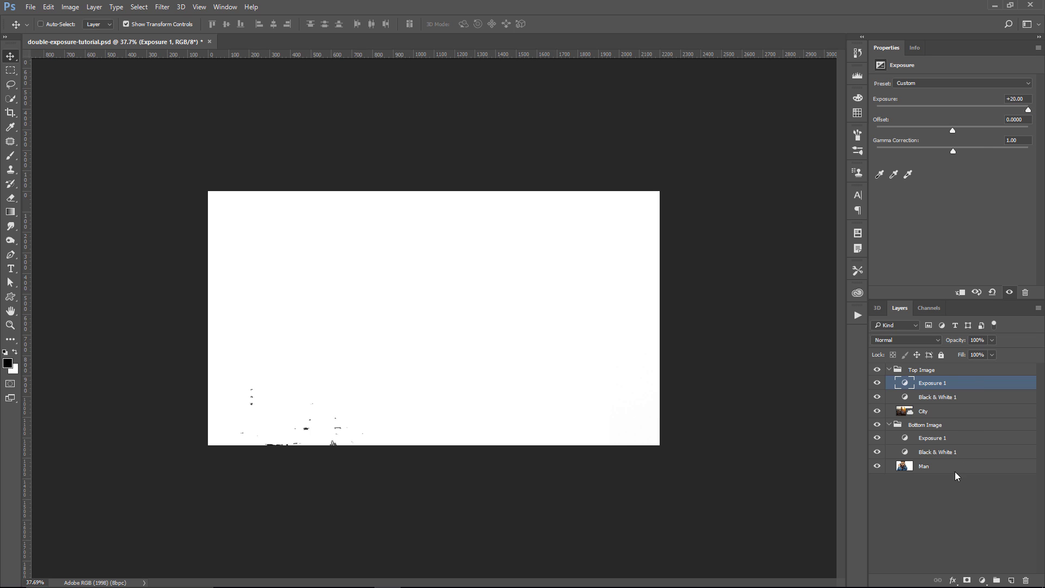
pyautogui.moveTo(1028, 109); pyautogui.dragTo(964, 112)
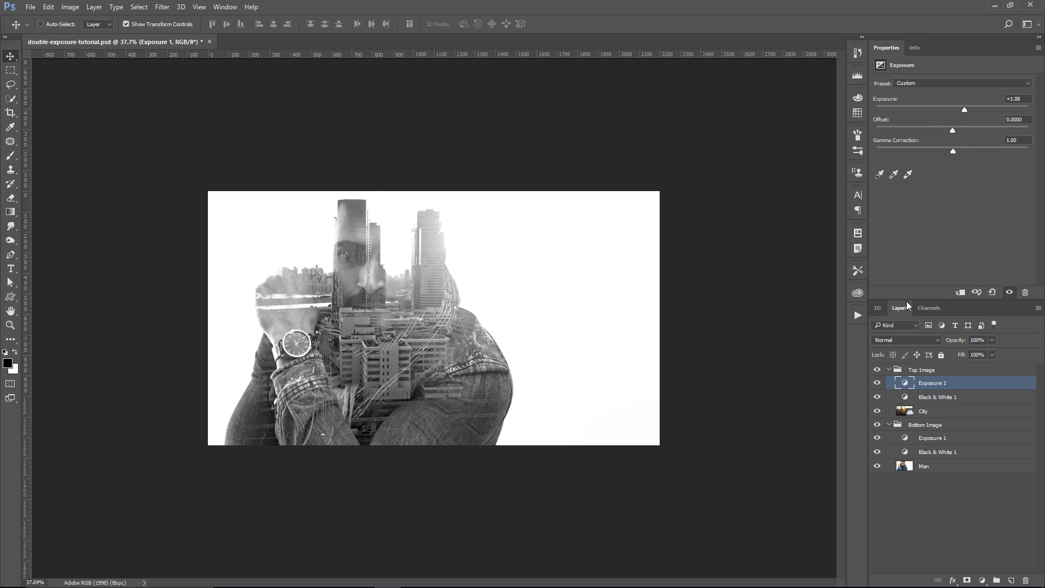
pyautogui.click(938, 440)
pyautogui.moveTo(954, 109); pyautogui.dragTo(910, 108)
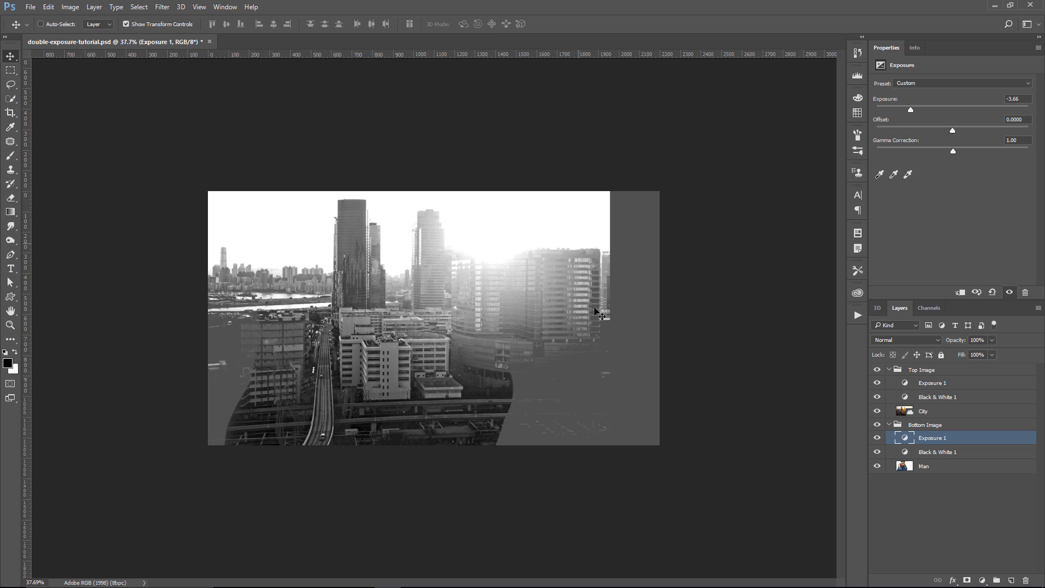
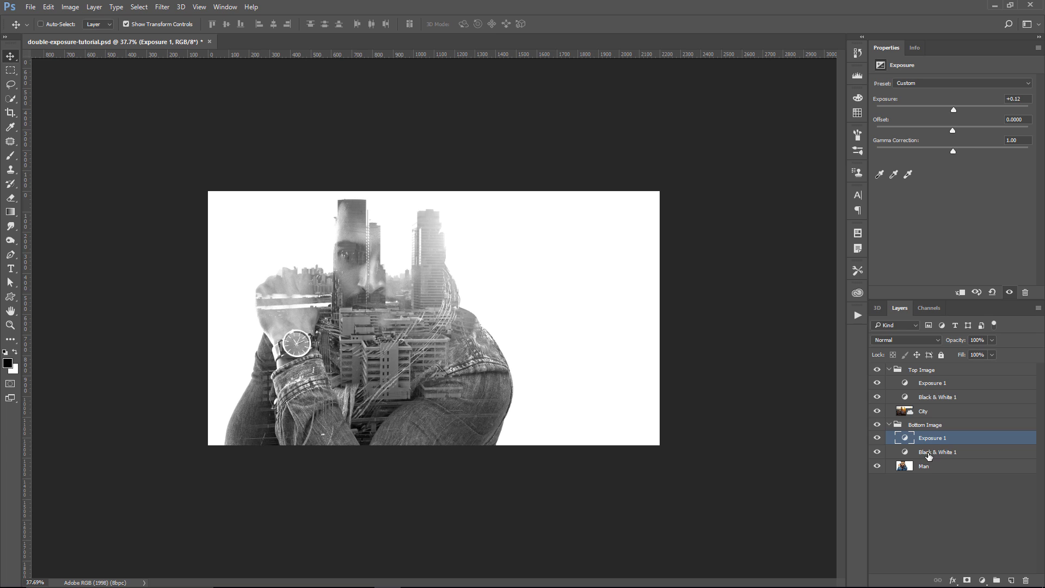
# - Set the Bottom Image group's Black & White adjustment to Reds 106, Yellows 92, Greens -1, Cyans 101 and Blues -35
pyautogui.click(928, 455)
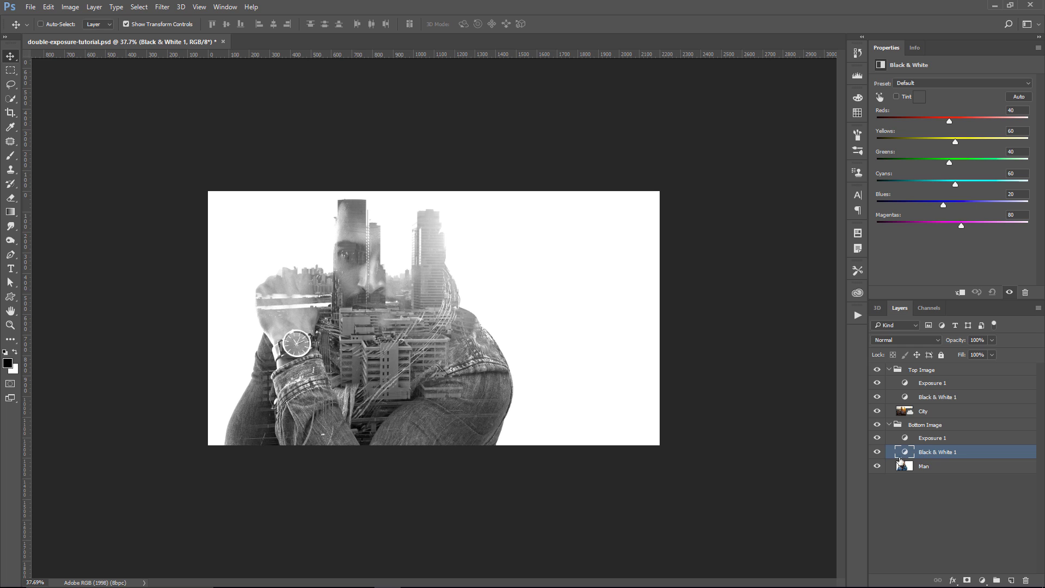
pyautogui.click(876, 451)
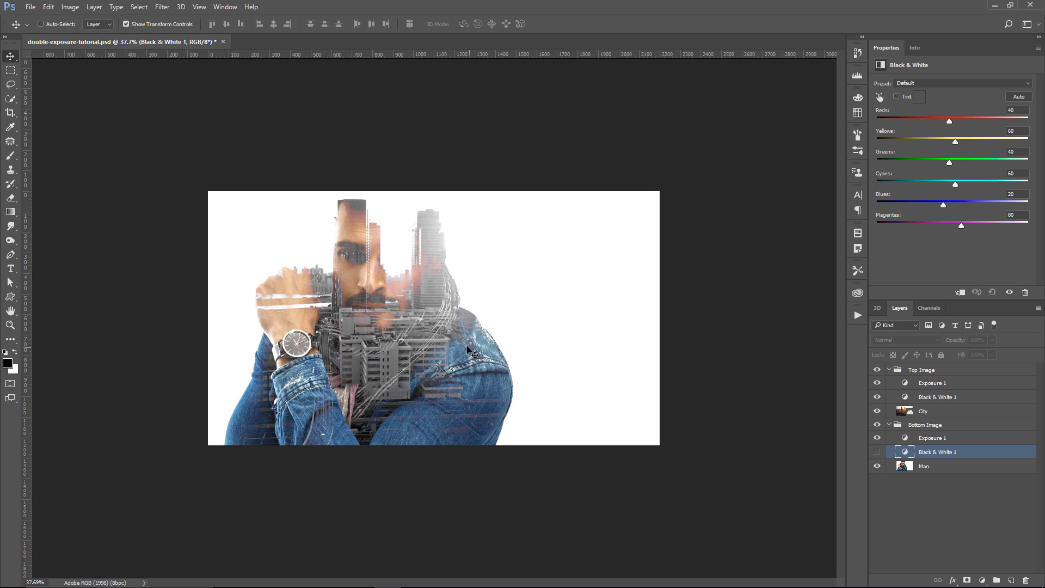
pyautogui.click(876, 451)
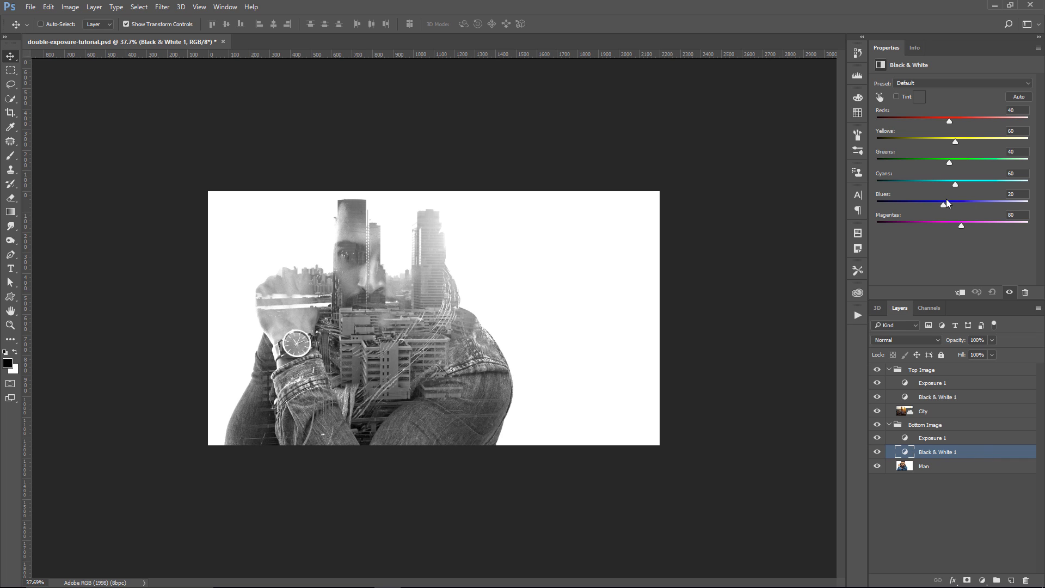
pyautogui.moveTo(943, 205); pyautogui.dragTo(879, 208)
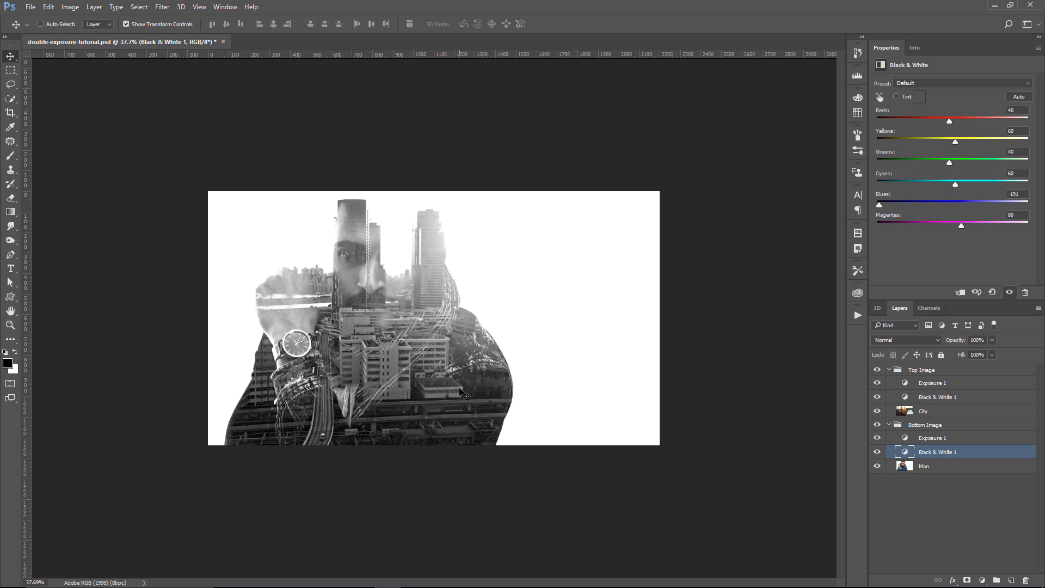
pyautogui.moveTo(880, 204); pyautogui.dragTo(964, 156)
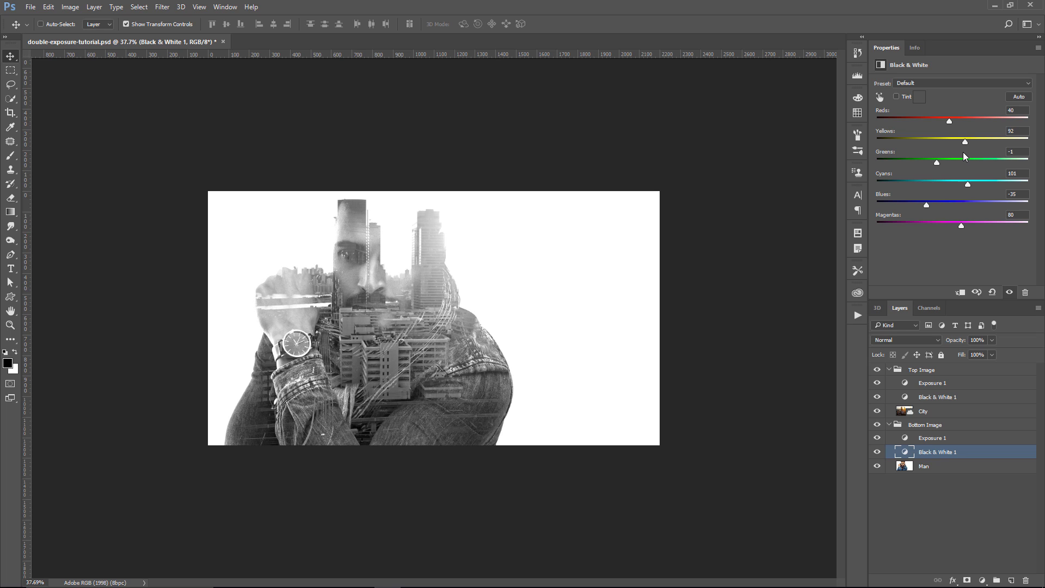
pyautogui.moveTo(949, 121); pyautogui.dragTo(969, 128)
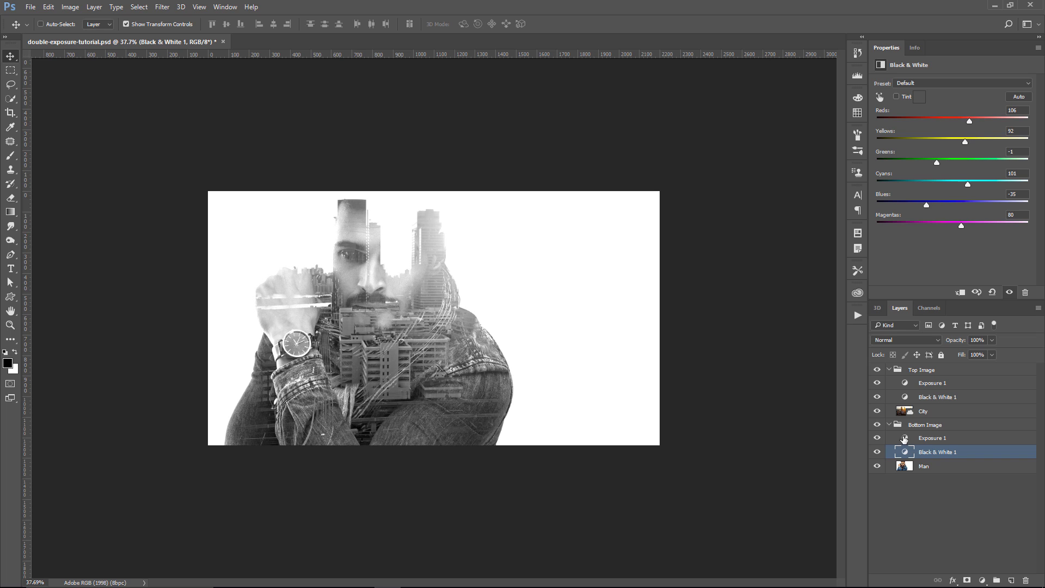
# - Hide the Top Image group's Exposure adjustment, try a Curves adjustment with a steep contrast curve in its place, and delete the Curves layer
pyautogui.click(907, 370)
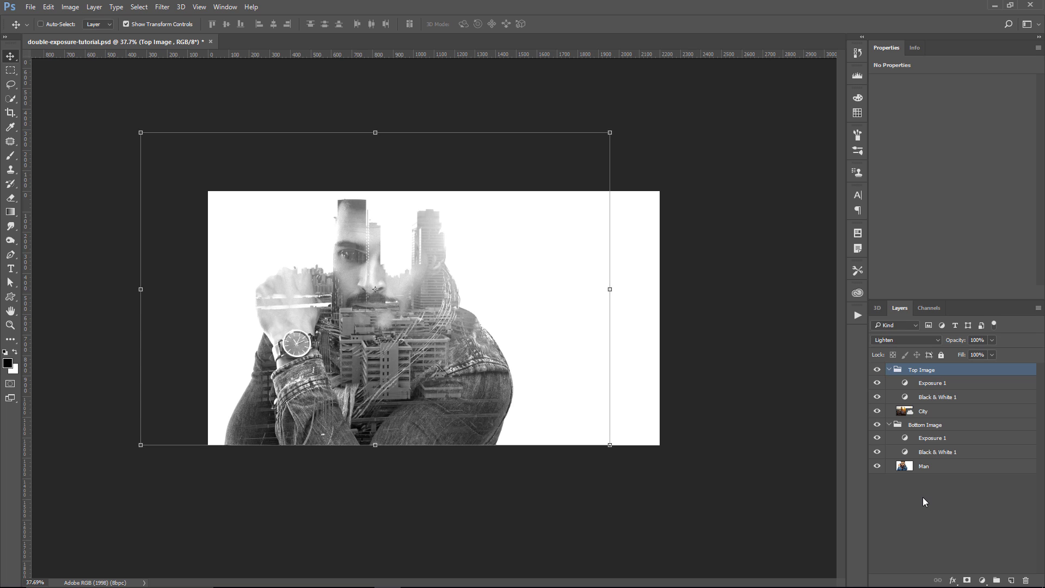
pyautogui.click(935, 384)
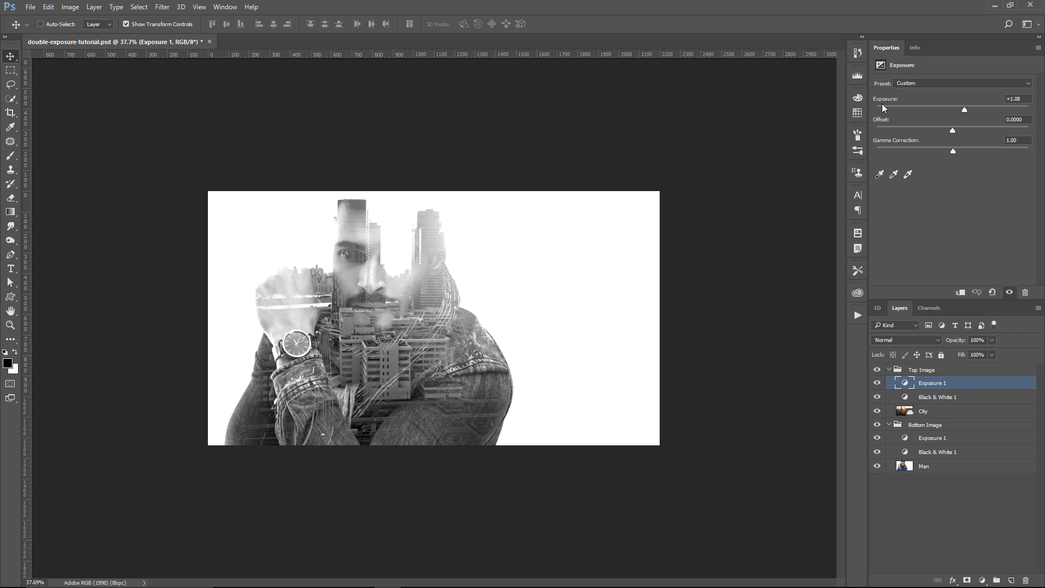
pyautogui.click(876, 384)
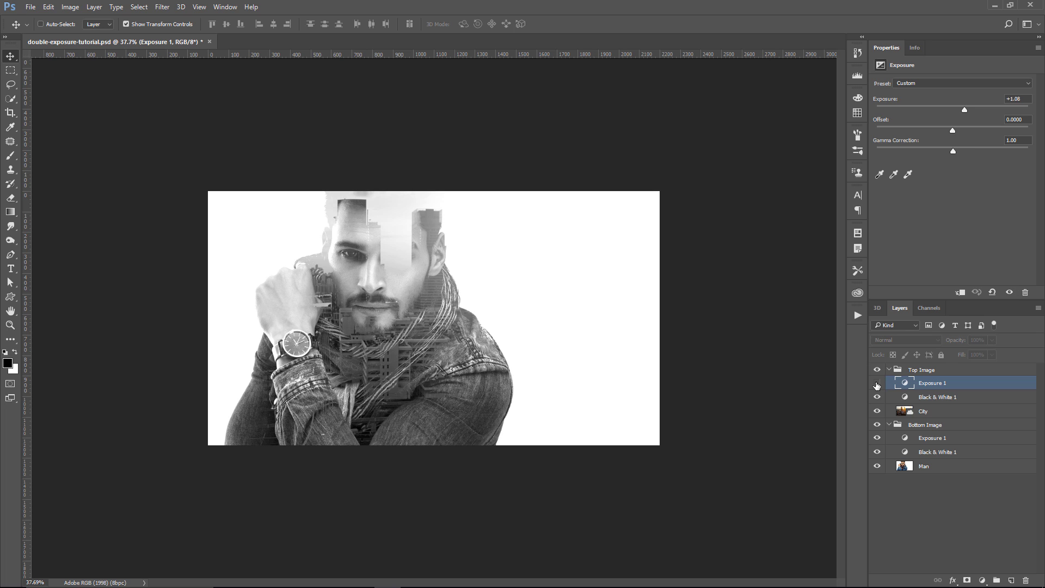
pyautogui.click(982, 580)
pyautogui.click(922, 405)
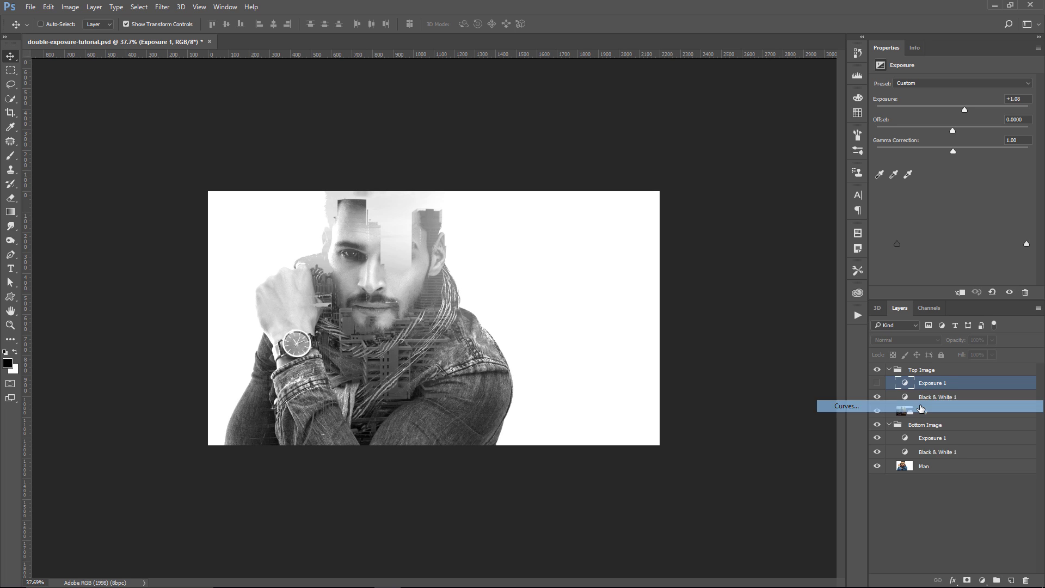
pyautogui.moveTo(928, 202); pyautogui.dragTo(959, 148)
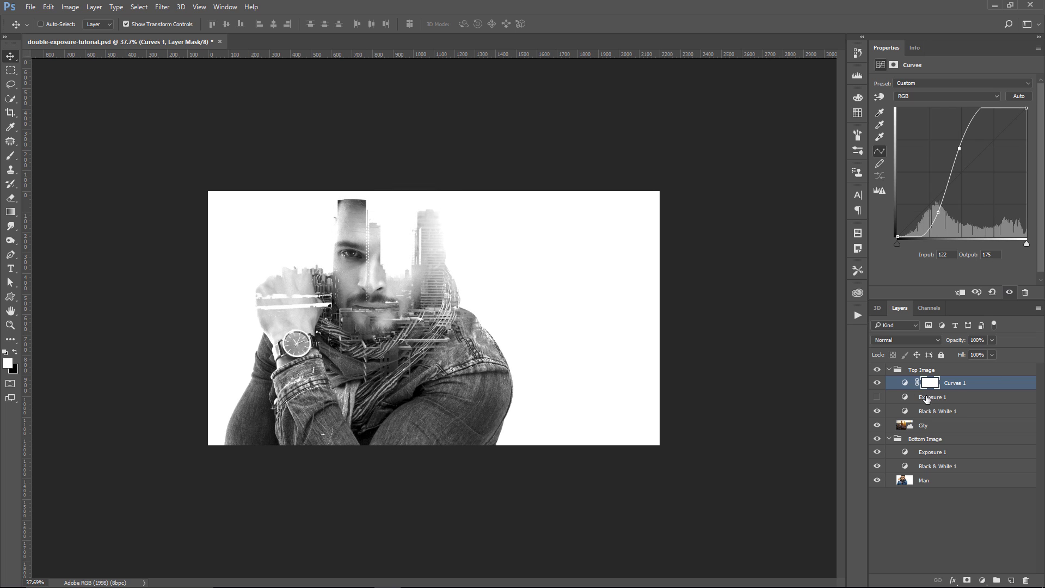
pyautogui.moveTo(908, 385); pyautogui.dragTo(1025, 580)
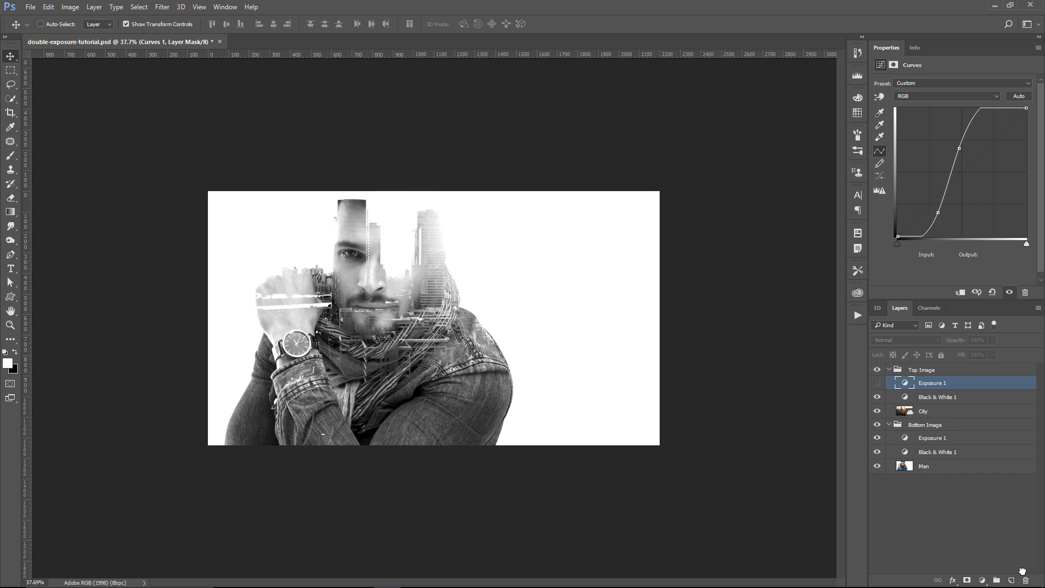
# - Try a Levels adjustment with input values 72, 3.25 and 255 instead, delete it, and show the Top Image group's Exposure adjustment again
pyautogui.click(982, 580)
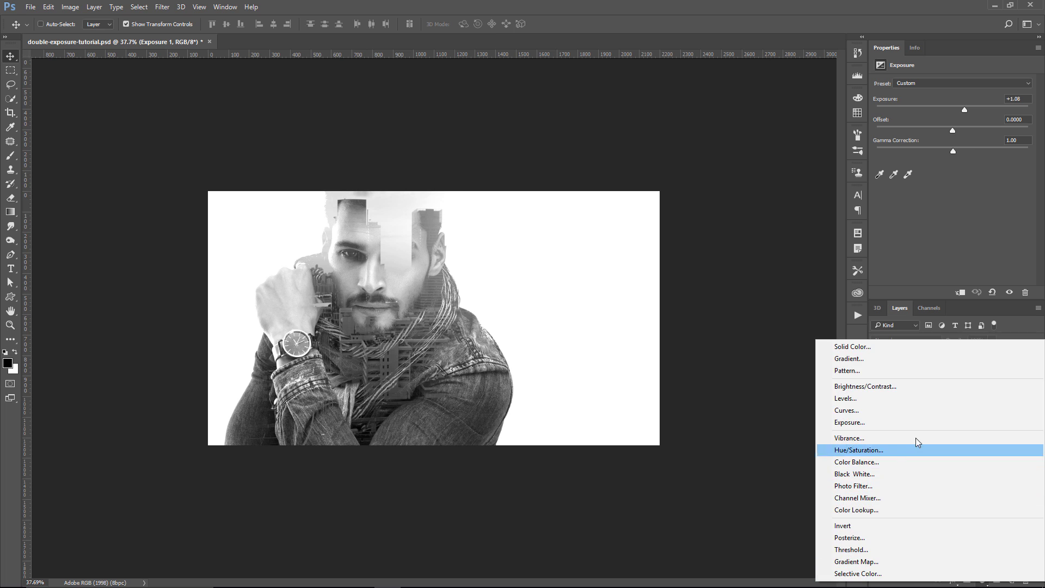
pyautogui.click(896, 398)
pyautogui.moveTo(891, 160); pyautogui.dragTo(939, 160)
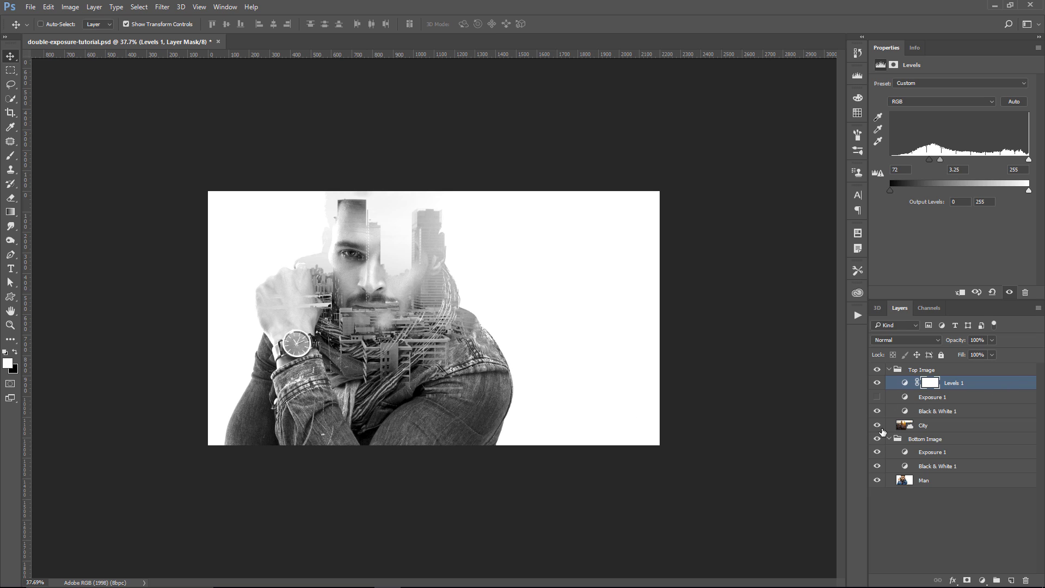
pyautogui.moveTo(905, 384); pyautogui.dragTo(1025, 580)
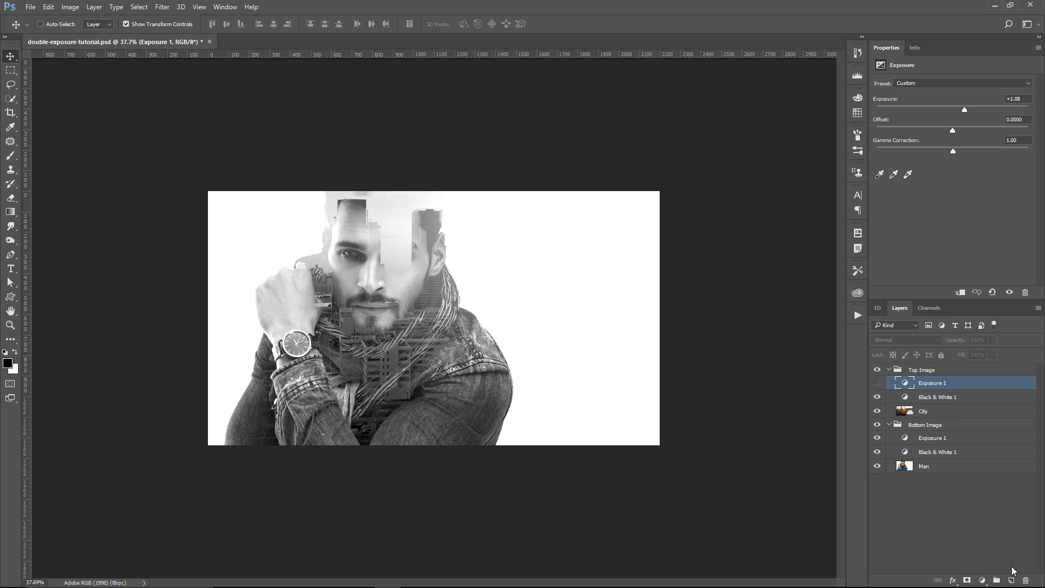
pyautogui.click(877, 383)
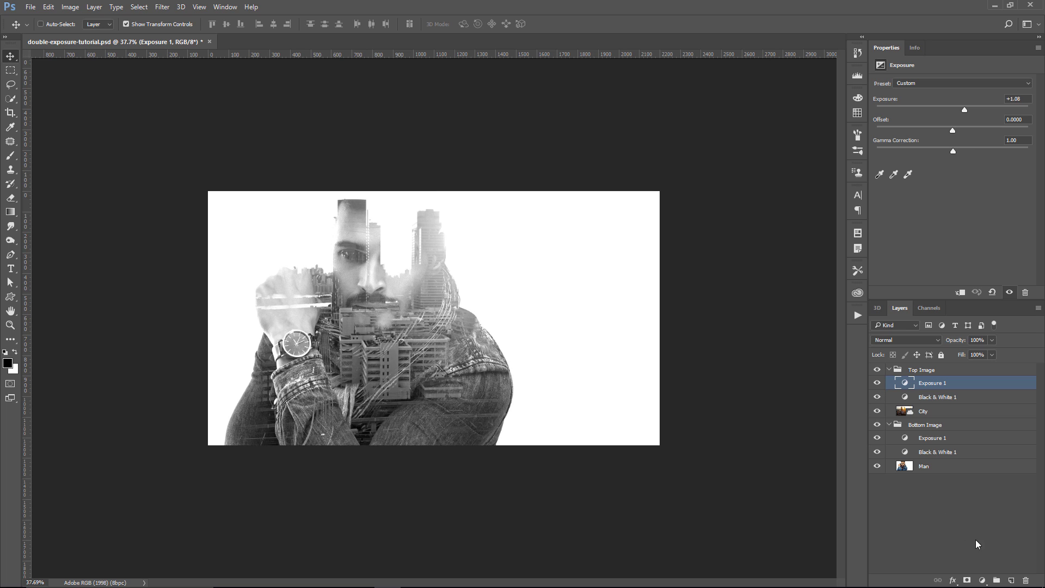
# - Add a Curves adjustment with a contrast-boosting S-curve above the Top Image group's Exposure adjustment and invert its layer mask
pyautogui.click(986, 578)
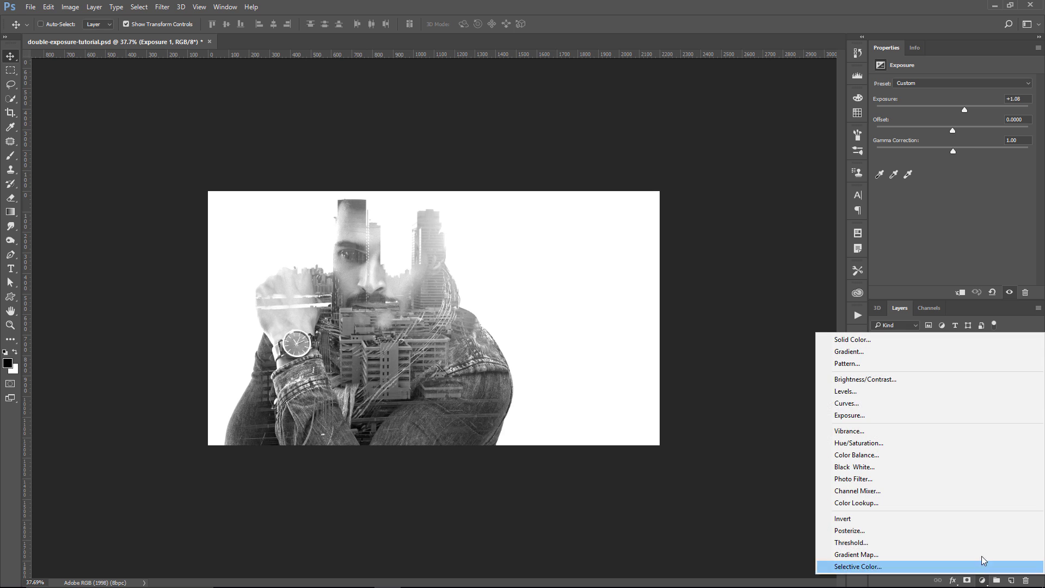
pyautogui.click(867, 403)
pyautogui.moveTo(949, 184)
pyautogui.mouseDown()
pyautogui.moveTo(949, 212)
pyautogui.moveTo(966, 174)
pyautogui.mouseUp()
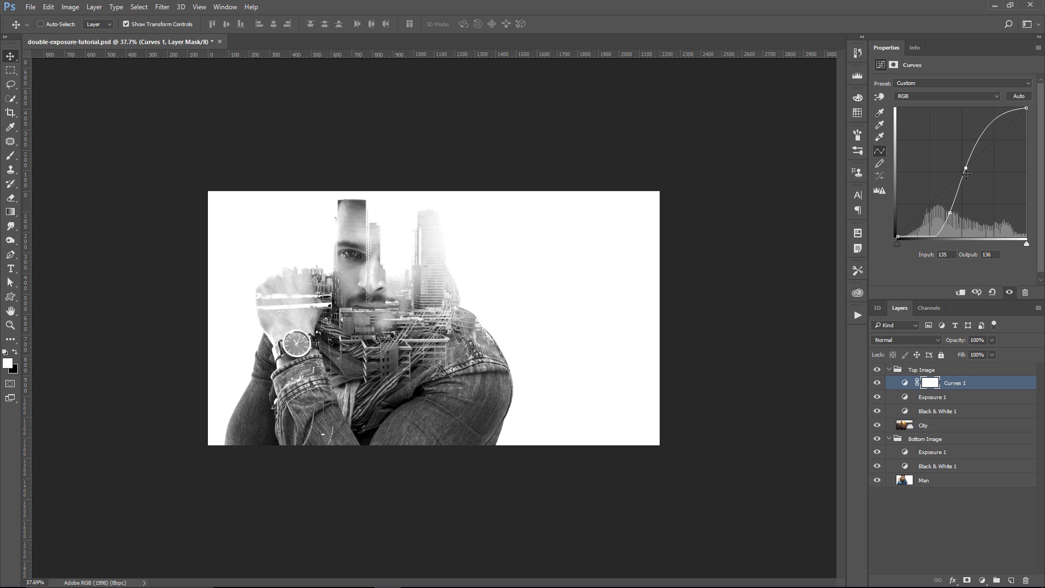
pyautogui.click(935, 384)
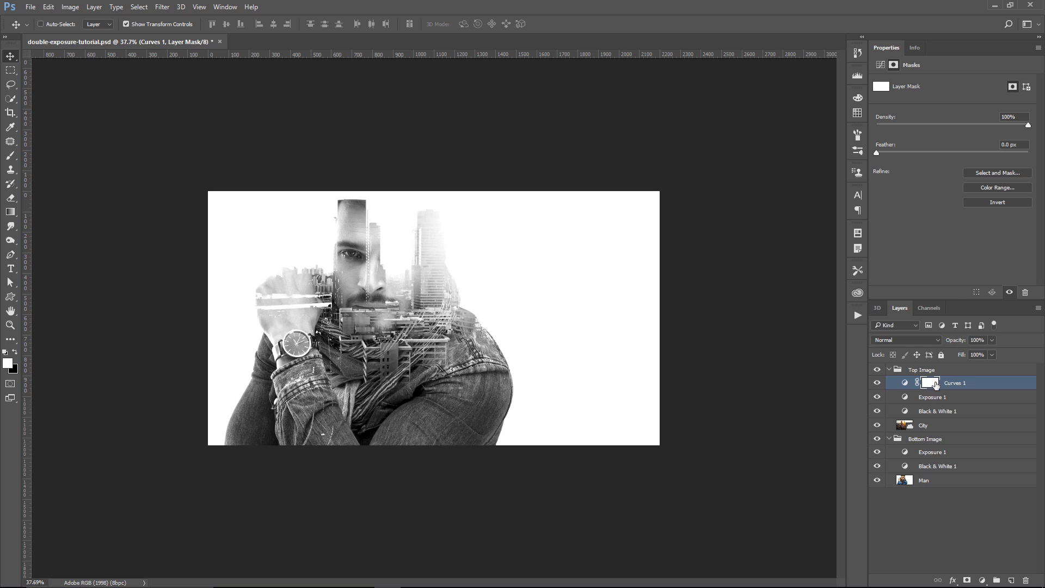
pyautogui.click(991, 204)
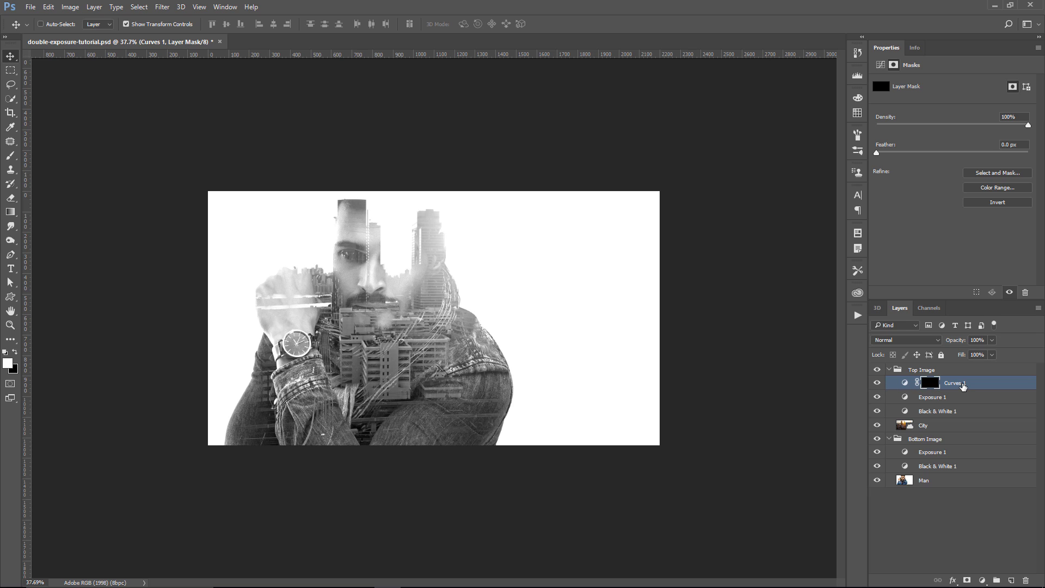
# - Paint white on the Curves mask over the man's face and the tower beside it with a 175 px brush
pyautogui.click(10, 156)
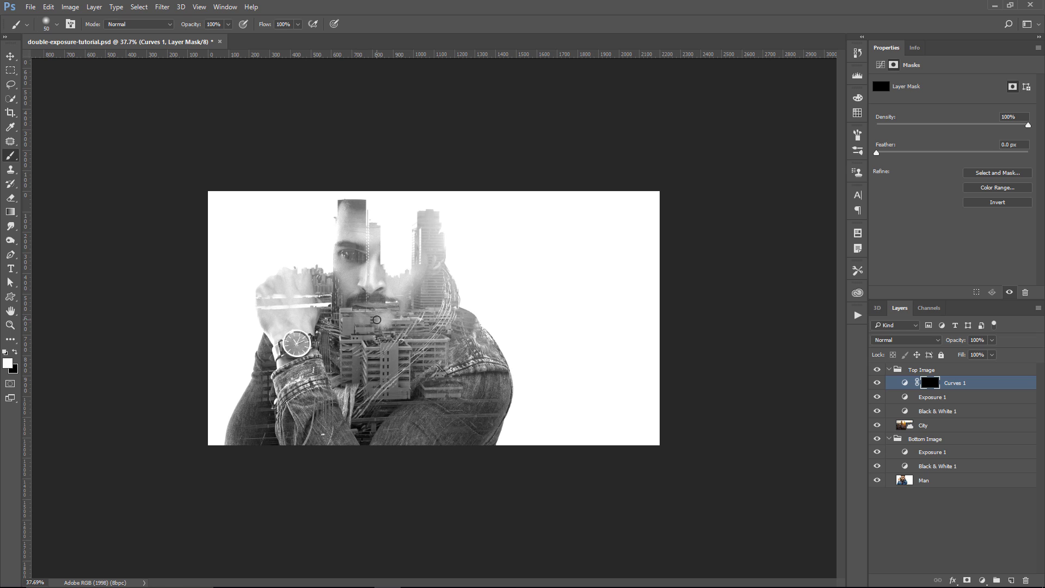
pyautogui.press(']')
pyautogui.press(']')
pyautogui.press(']')
pyautogui.press(']')
pyautogui.press(']')
pyautogui.press(']')
pyautogui.press(']')
pyautogui.press(']')
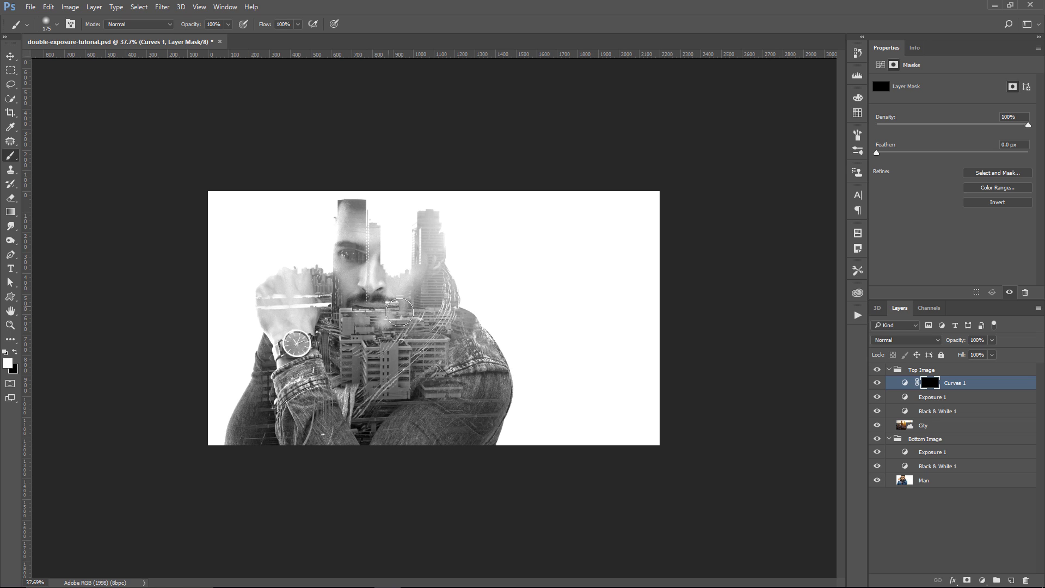
pyautogui.moveTo(399, 312)
pyautogui.mouseDown()
pyautogui.moveTo(366, 304)
pyautogui.moveTo(352, 247)
pyautogui.moveTo(379, 267)
pyautogui.moveTo(403, 259)
pyautogui.moveTo(431, 267)
pyautogui.mouseUp()
# - Compare the image with the Curves adjustment hidden and shown, and delete that adjustment from the Top Image group
pyautogui.click(878, 383)
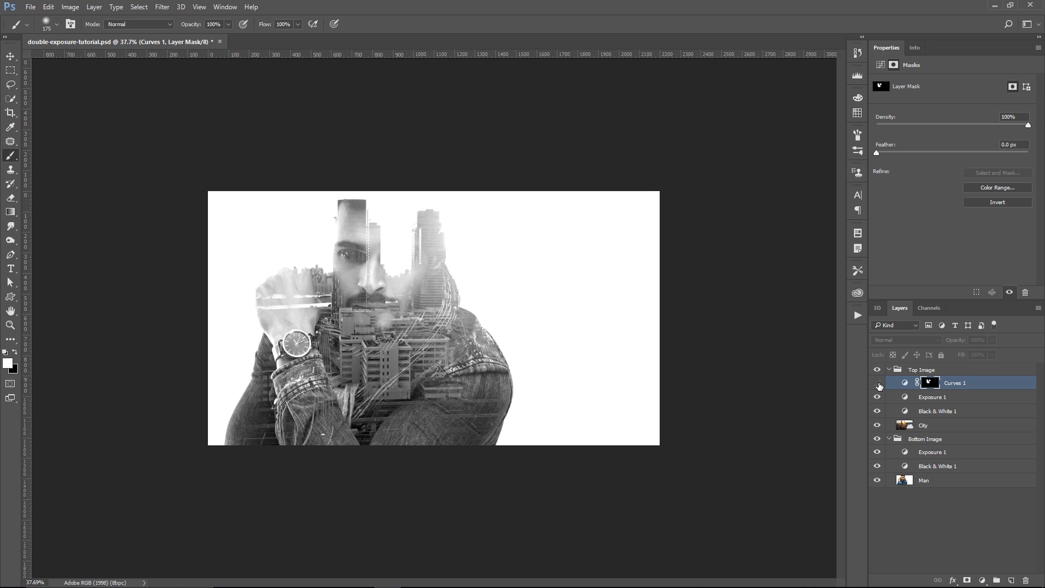
pyautogui.click(877, 383)
pyautogui.click(877, 383)
pyautogui.click(877, 383)
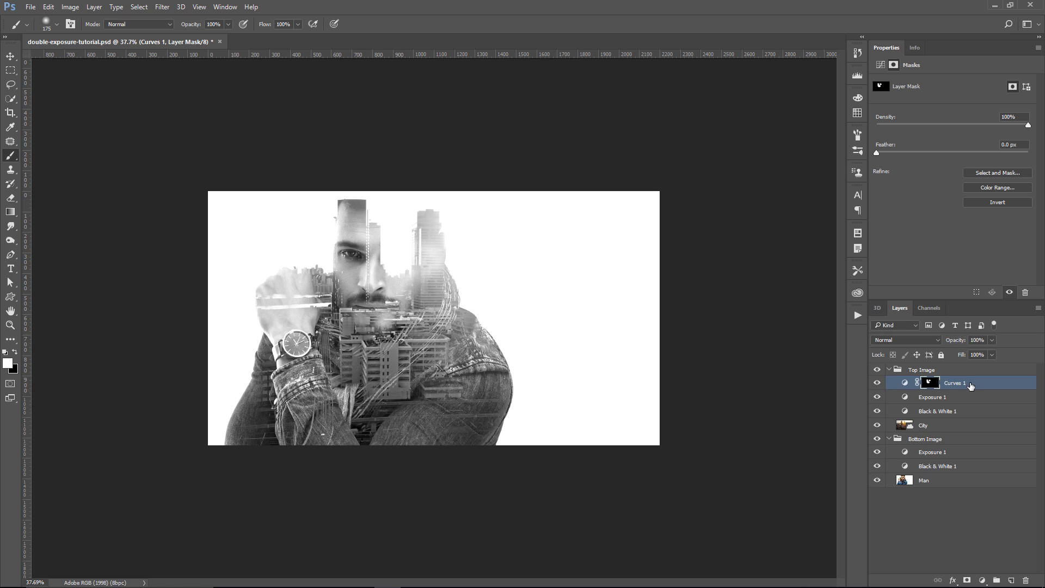
pyautogui.press('Delete')
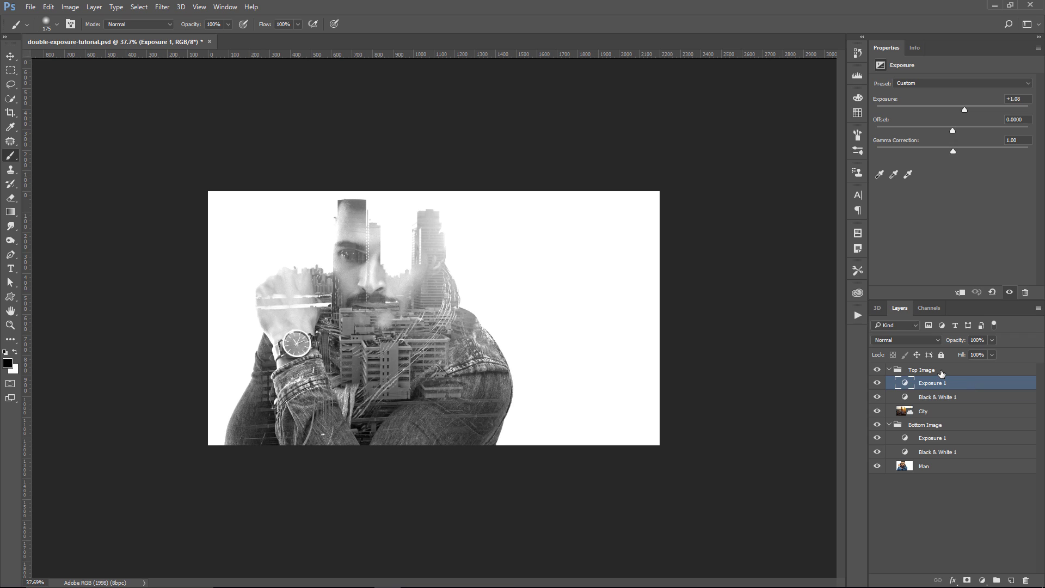
# - Add a Gradient Map adjustment at the head of the Top Image group and replace the current gradient presets with the Photographic Toning set
pyautogui.click(941, 371)
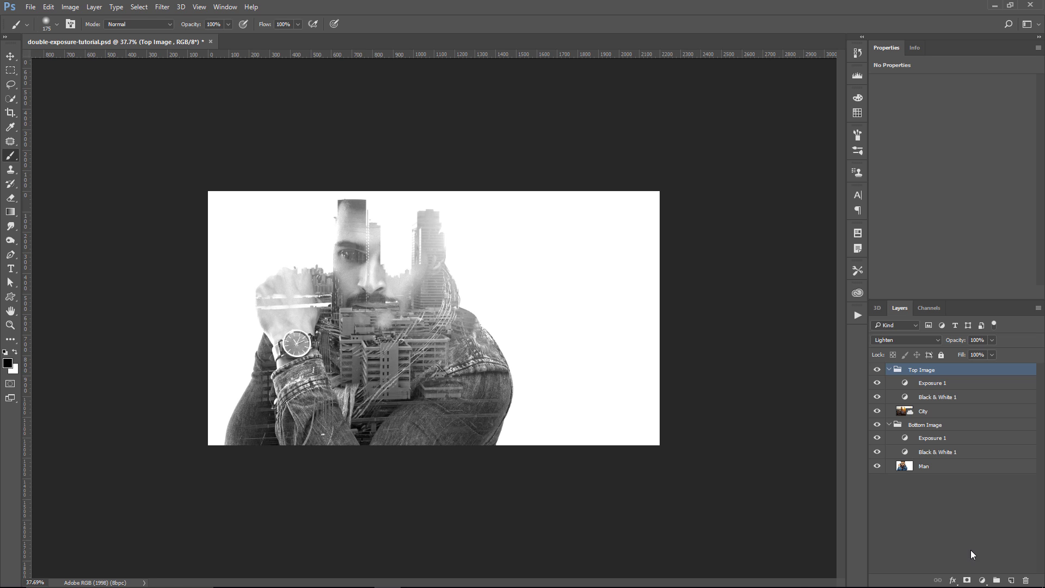
pyautogui.click(982, 580)
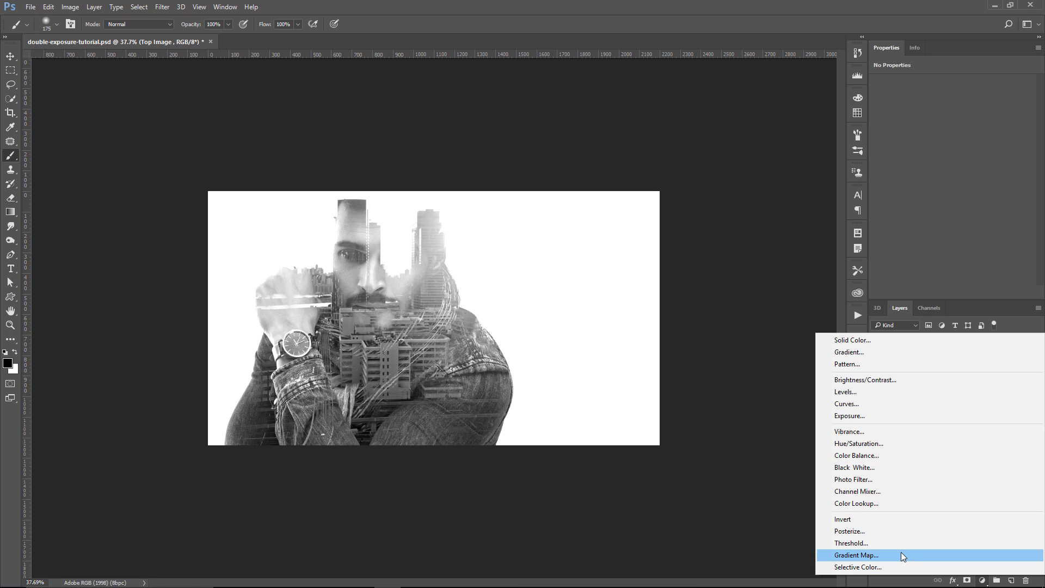
pyautogui.click(900, 552)
pyautogui.click(1024, 102)
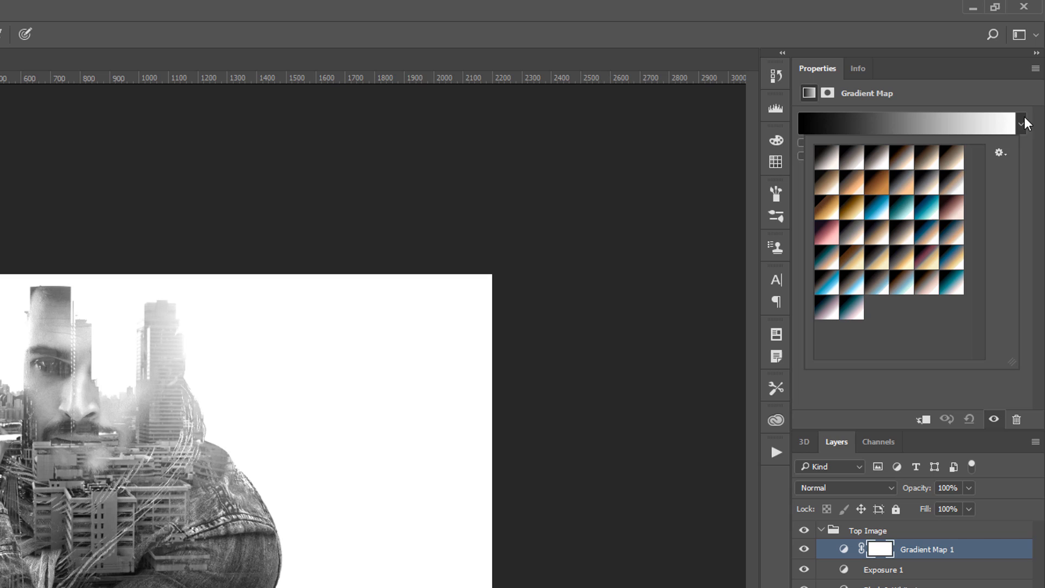
pyautogui.click(999, 154)
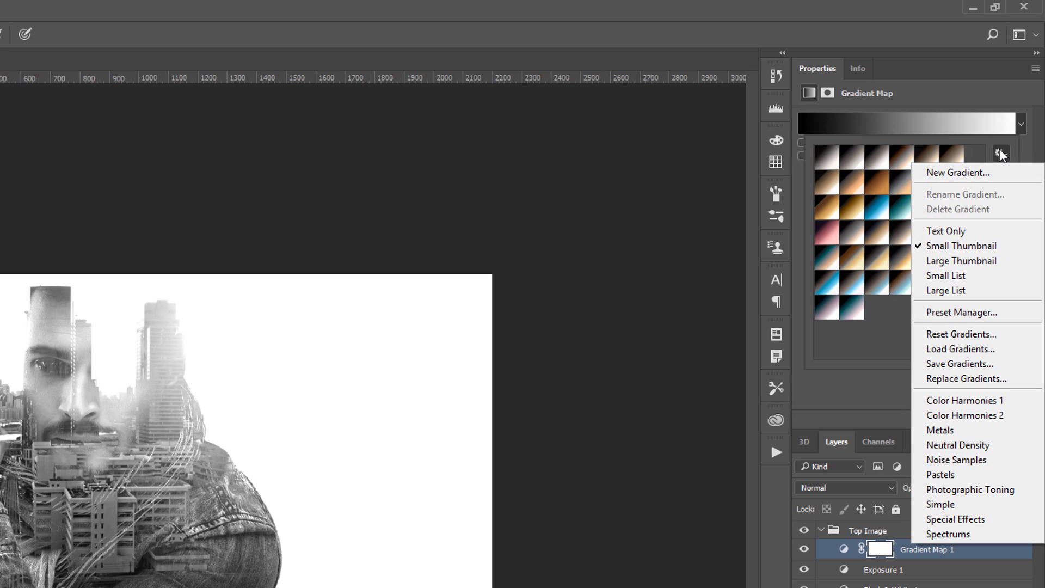
pyautogui.click(960, 490)
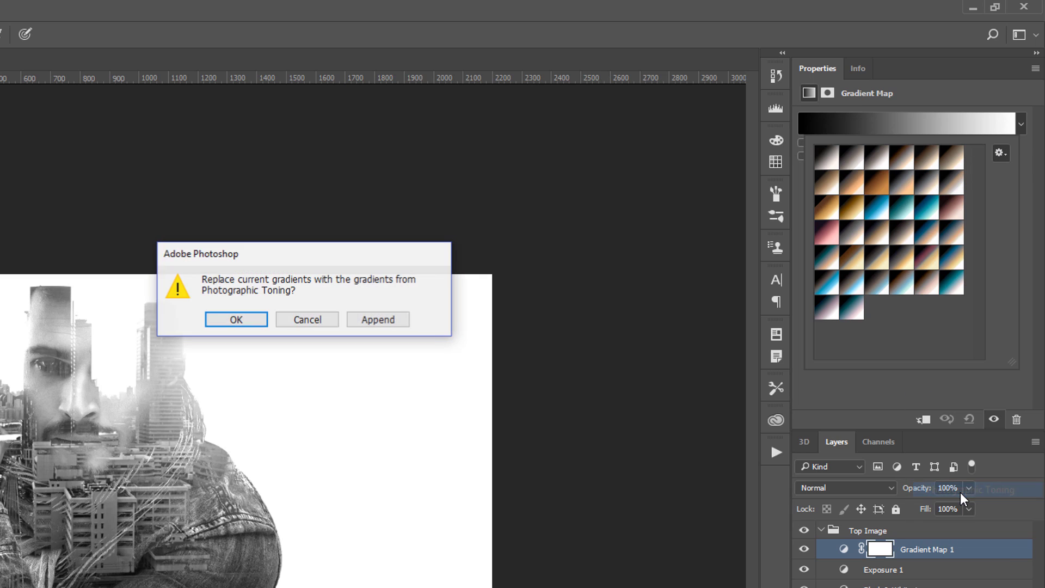
pyautogui.click(240, 316)
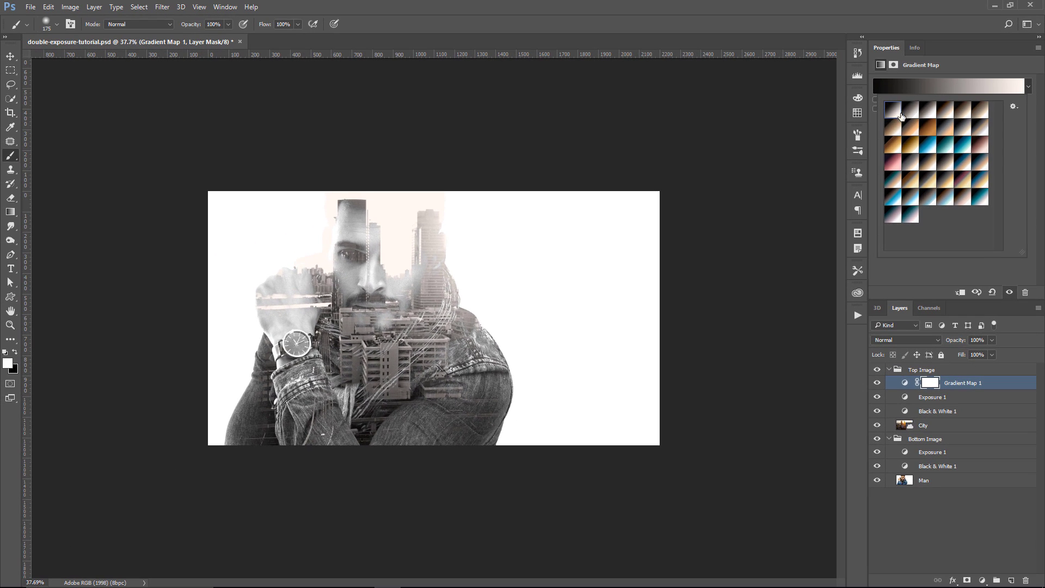
# - Preview a few of the Photographic Toning presets on the Gradient Map within the Top Image group and return to the first preset
pyautogui.click(856, 163)
pyautogui.click(945, 114)
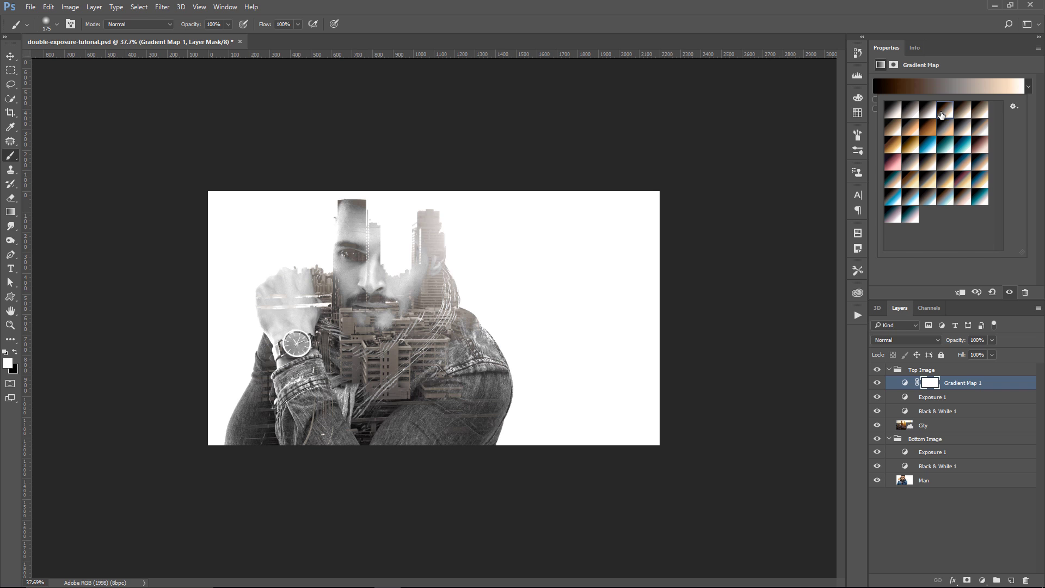
pyautogui.click(979, 116)
pyautogui.click(892, 110)
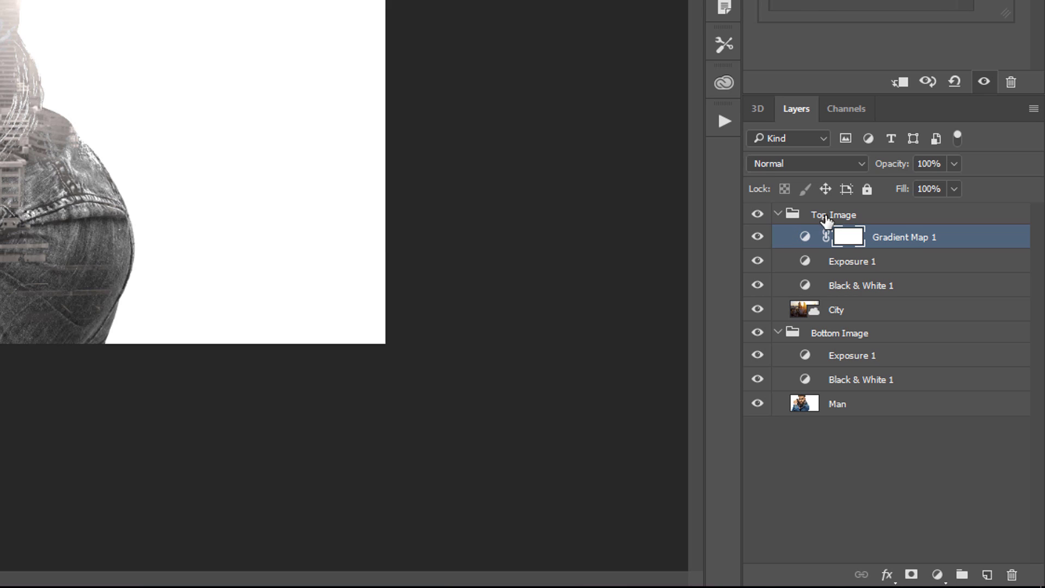
# - Move the Gradient Map adjustment out of the Top Image group to the head of the layer stack and collapse both image groups
pyautogui.moveTo(806, 237); pyautogui.dragTo(828, 234)
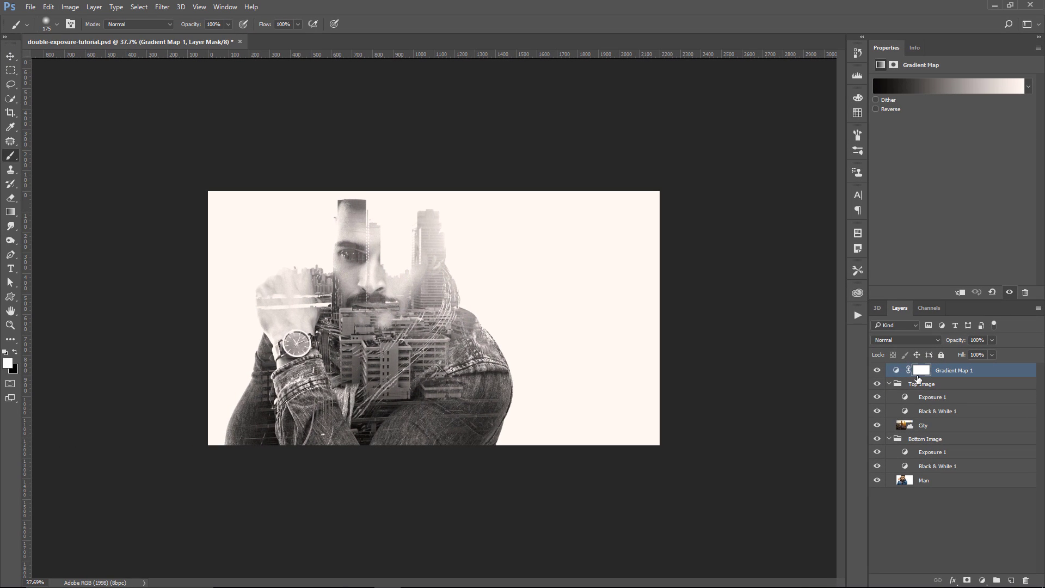
pyautogui.click(889, 384)
pyautogui.click(888, 397)
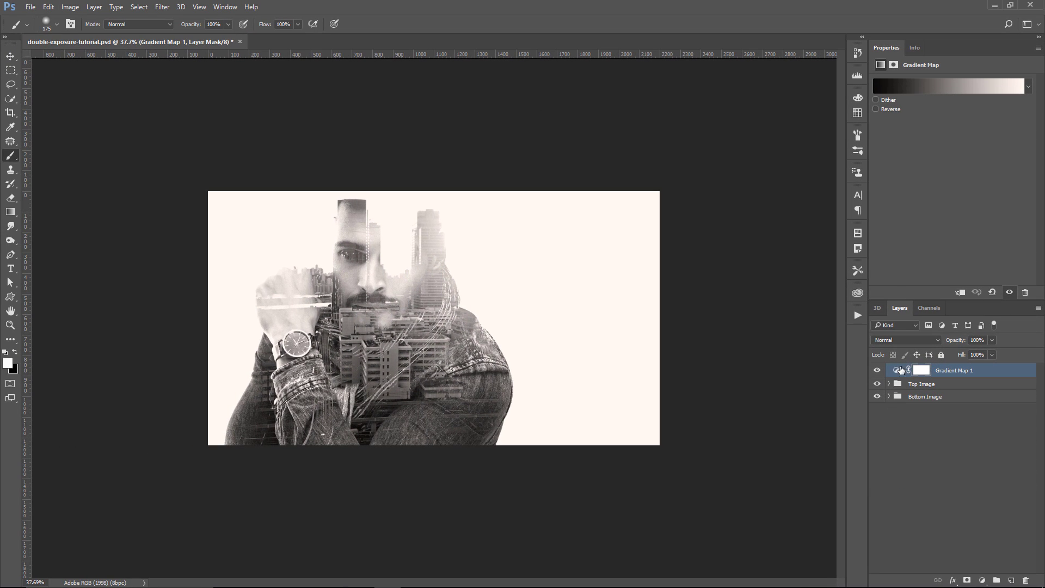
# - Compare neutral, sepia, gold, blue and teal toning presets on the whole composite's Gradient Map, ending with the first preset applied
pyautogui.click(1028, 87)
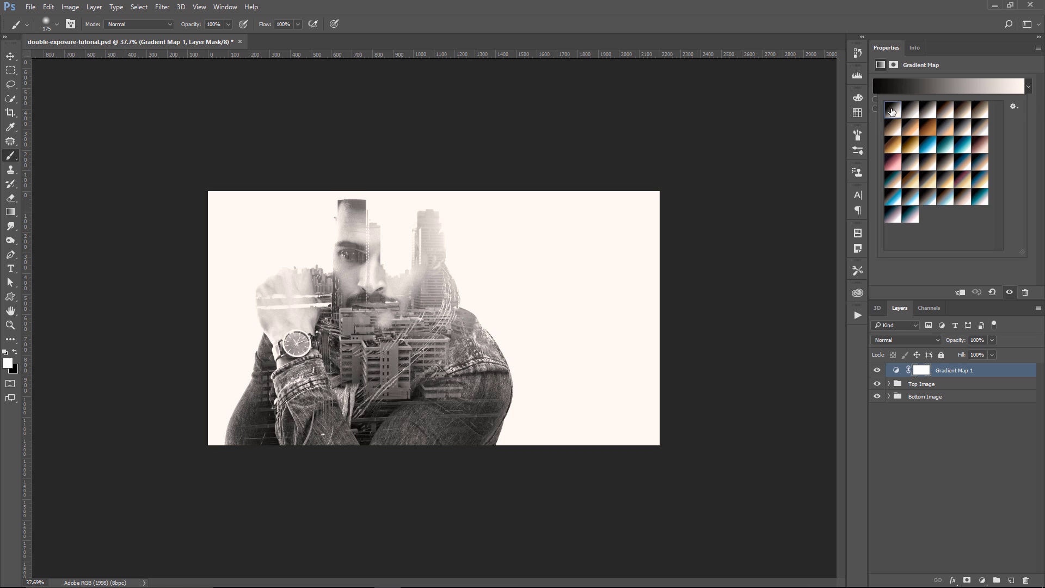
pyautogui.click(909, 110)
pyautogui.click(927, 111)
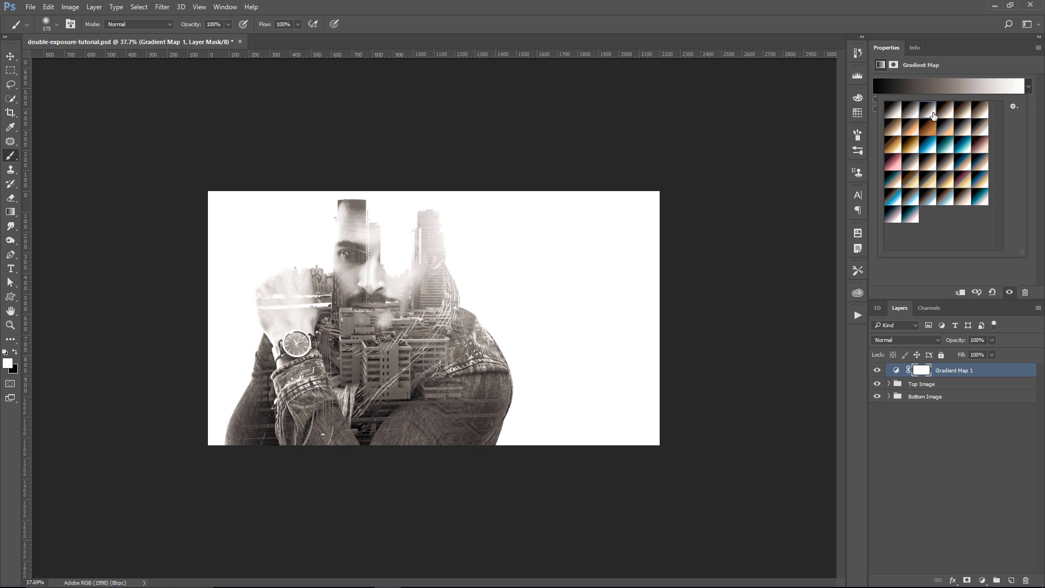
pyautogui.click(942, 116)
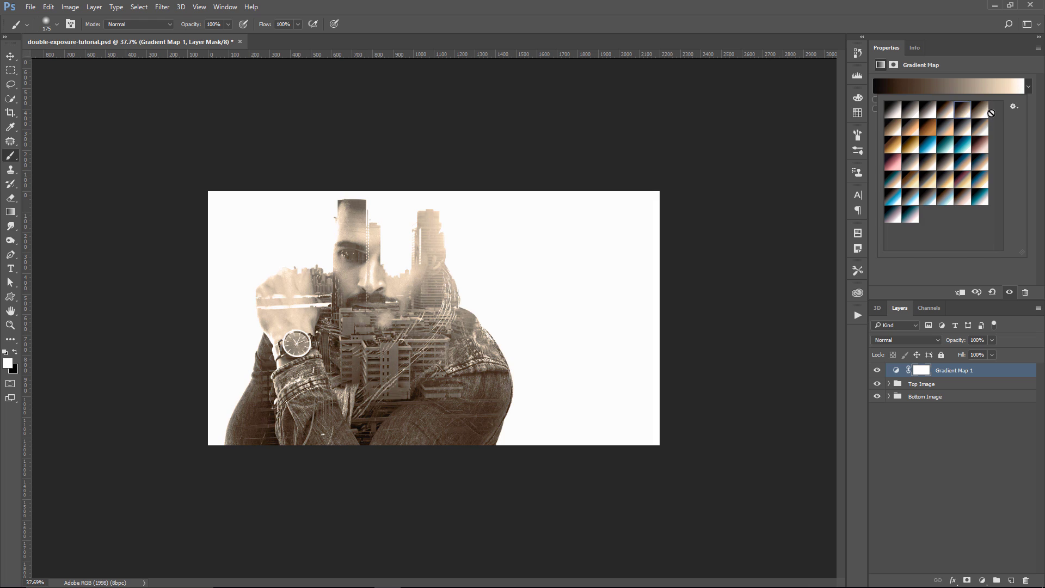
pyautogui.click(982, 112)
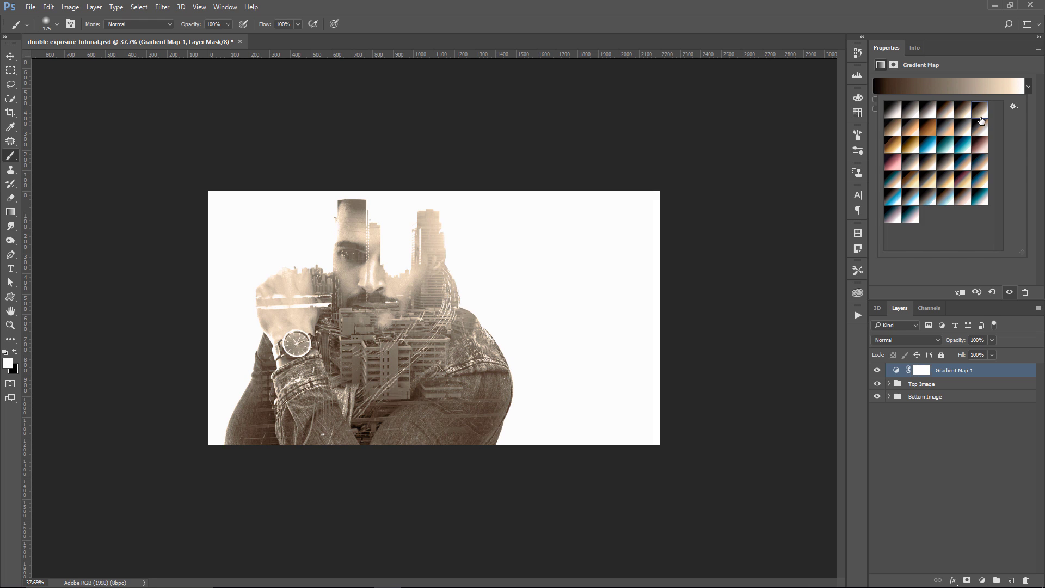
pyautogui.click(949, 188)
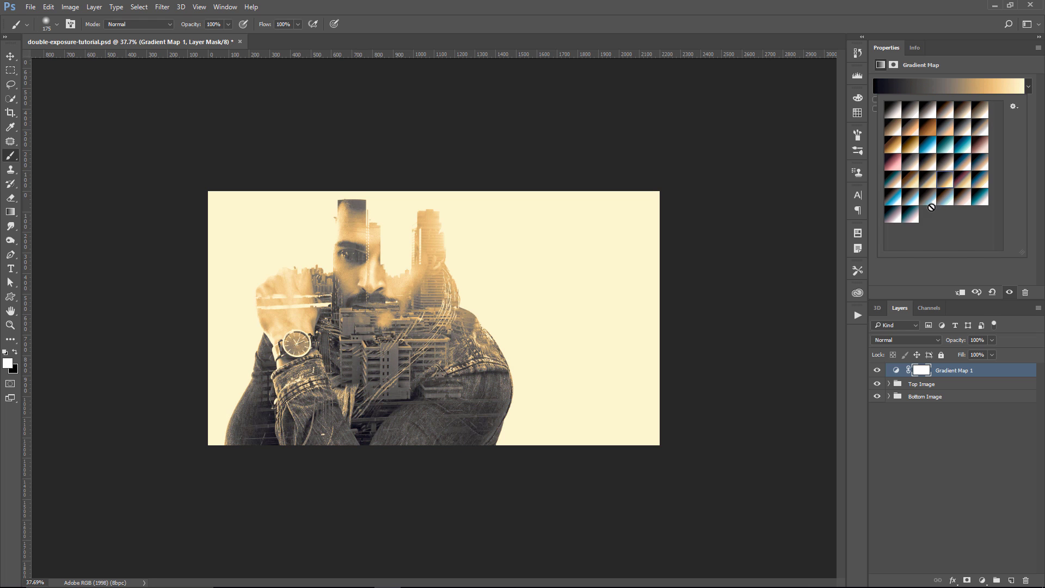
pyautogui.click(893, 213)
pyautogui.click(929, 199)
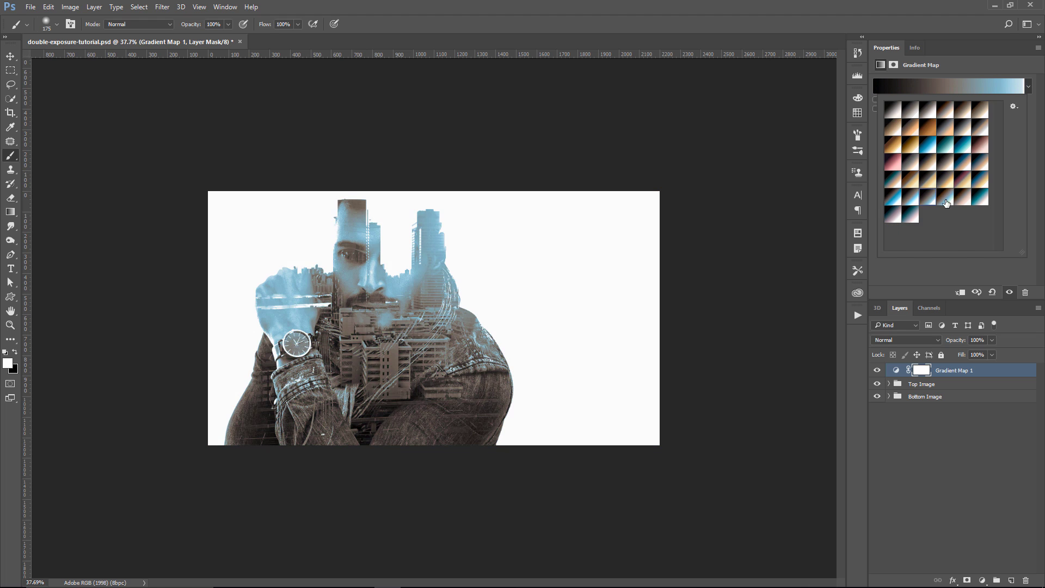
pyautogui.click(963, 198)
pyautogui.click(976, 196)
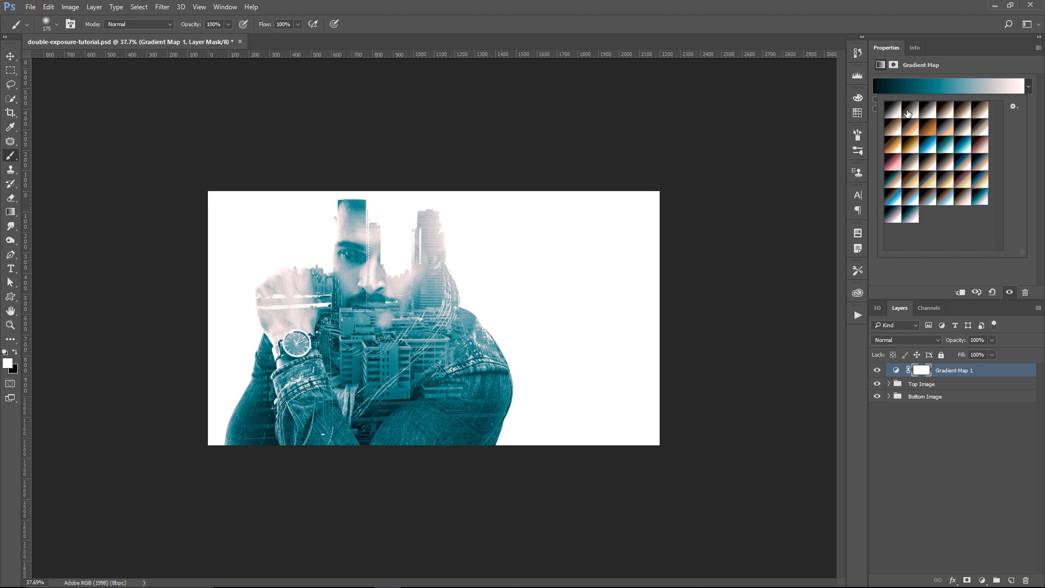
pyautogui.click(891, 112)
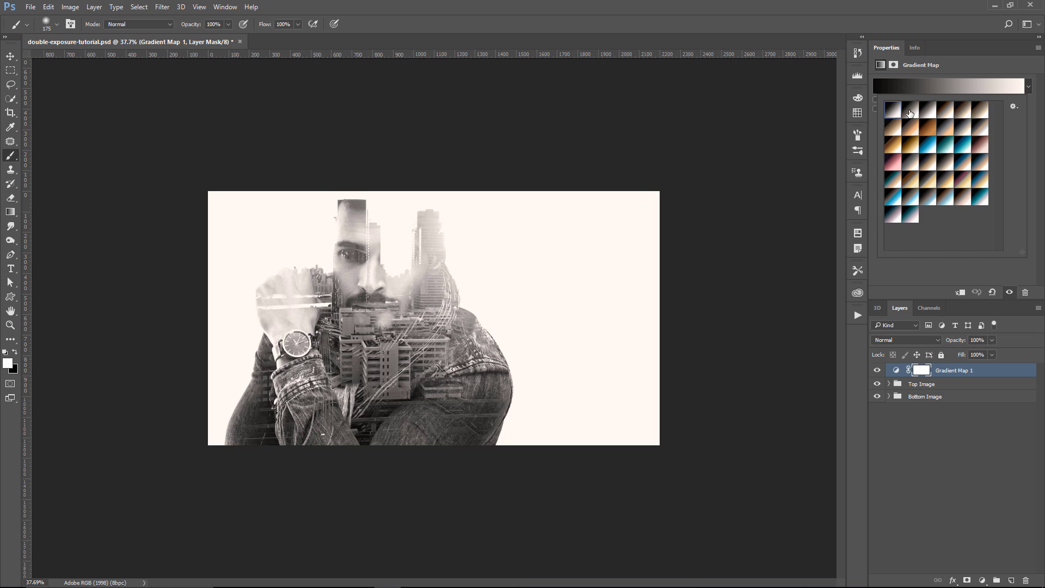
pyautogui.click(947, 113)
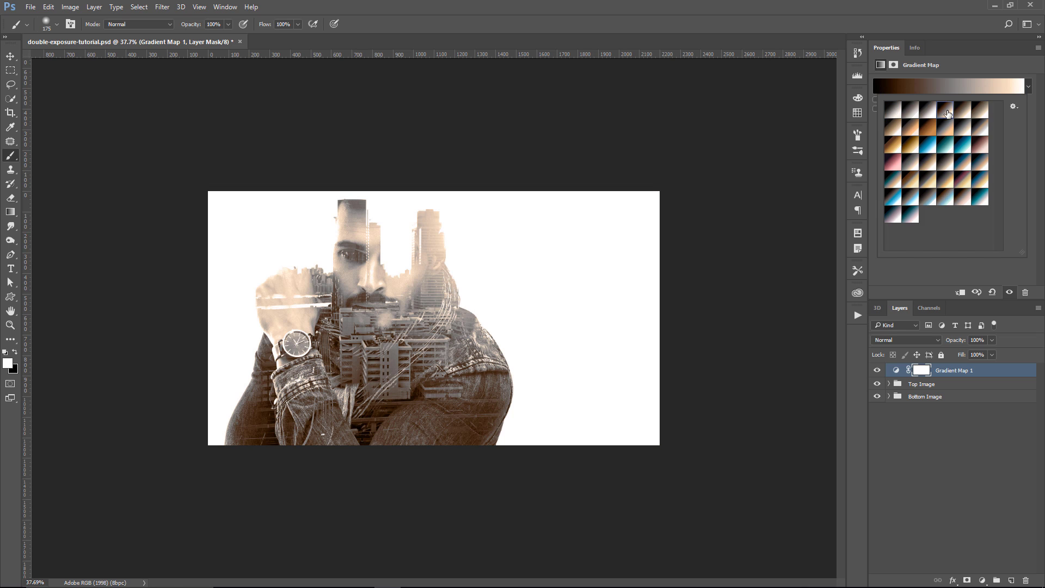
pyautogui.click(890, 114)
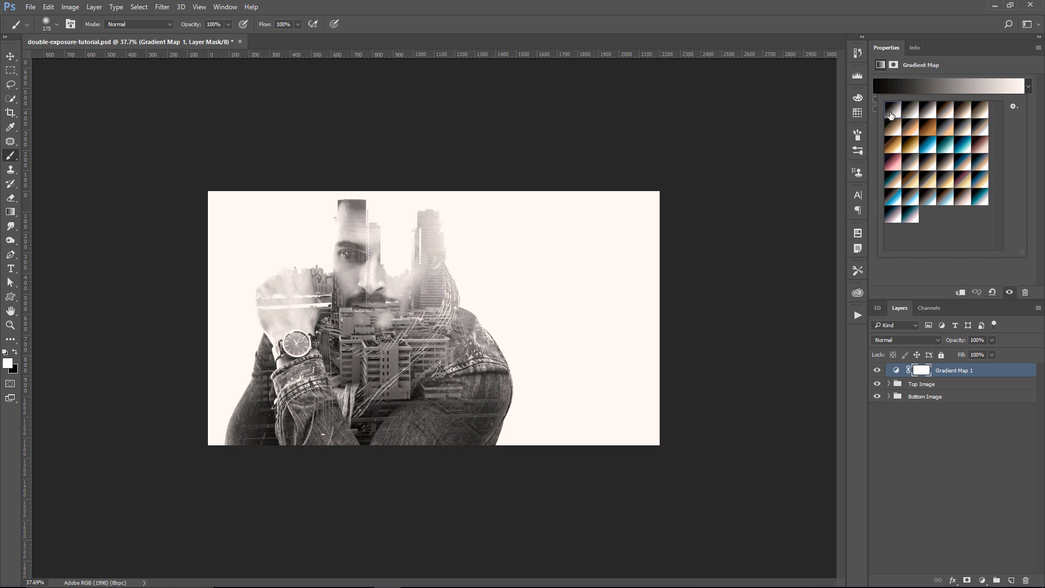
# - Deselect all layers, compare the image with and without the Gradient Map, and leave that adjustment hidden
pyautogui.click(905, 460)
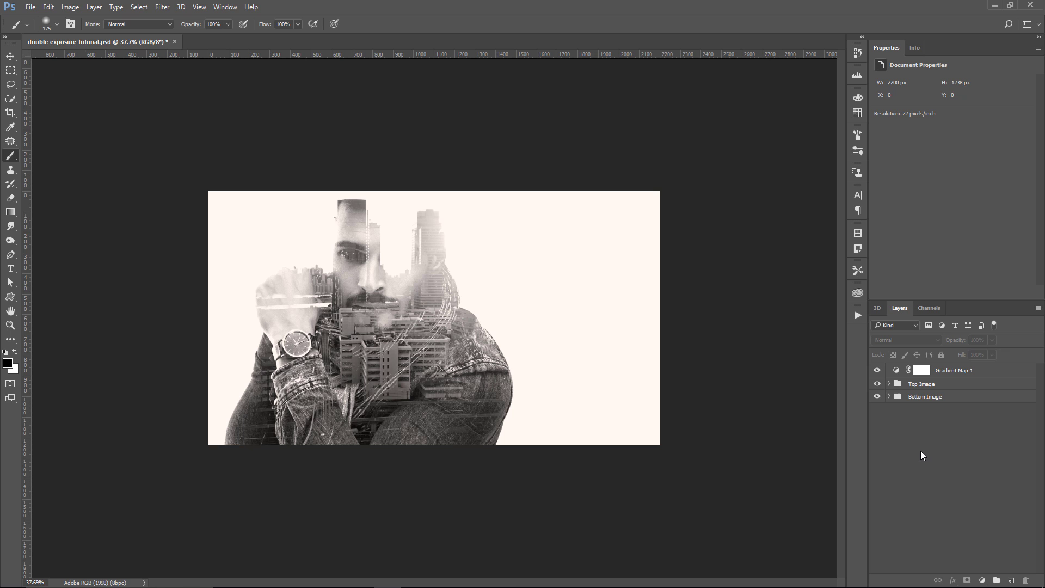
pyautogui.click(876, 370)
pyautogui.click(877, 370)
pyautogui.click(877, 370)
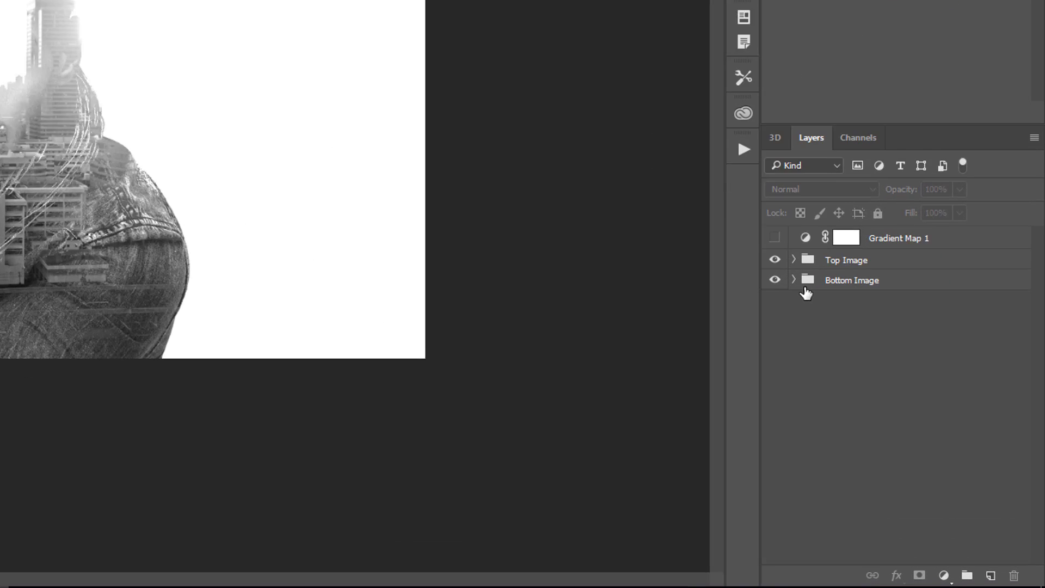
# - Expand both image groups and compare the composite with each Black & White adjustment hidden and shown, leaving both shown
pyautogui.click(792, 259)
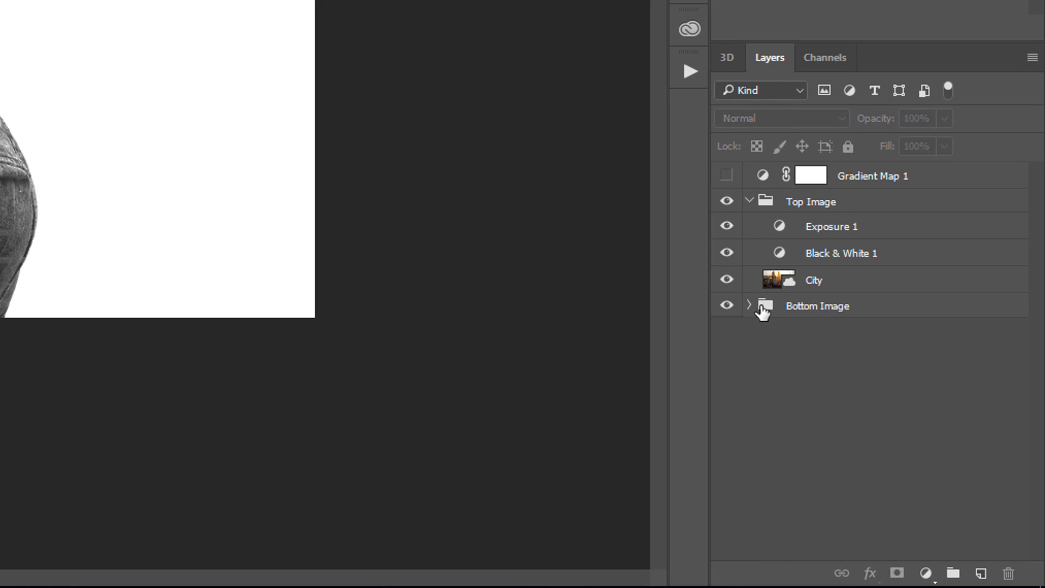
pyautogui.click(755, 311)
pyautogui.click(748, 305)
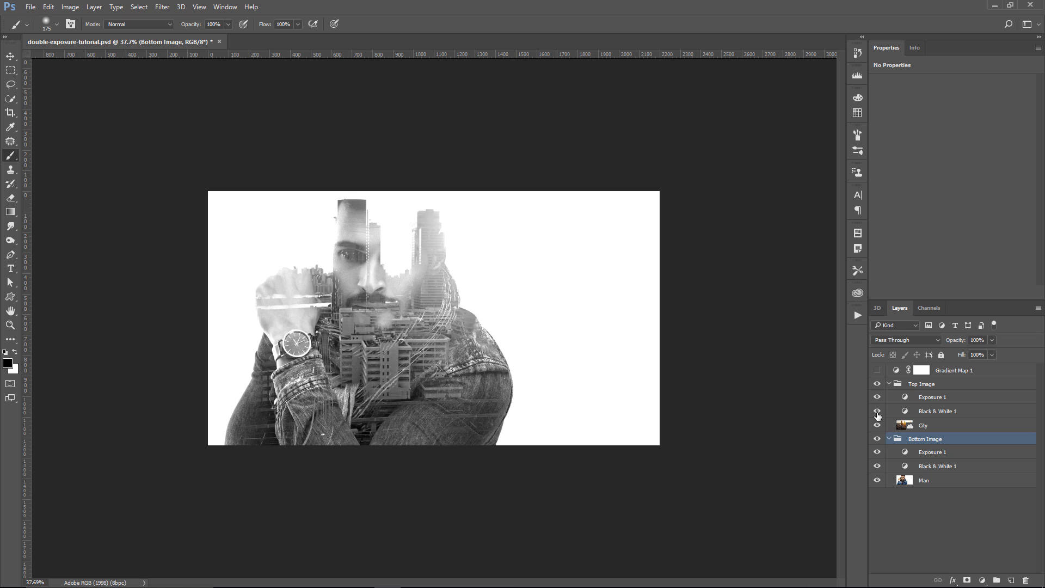
pyautogui.click(877, 410)
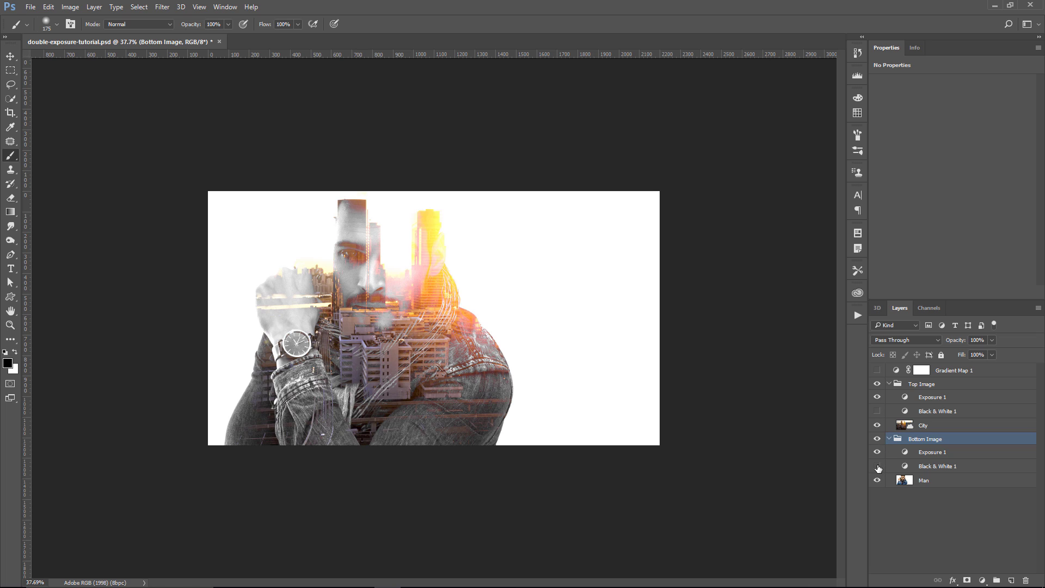
pyautogui.click(877, 467)
pyautogui.click(877, 466)
pyautogui.click(876, 467)
pyautogui.click(876, 411)
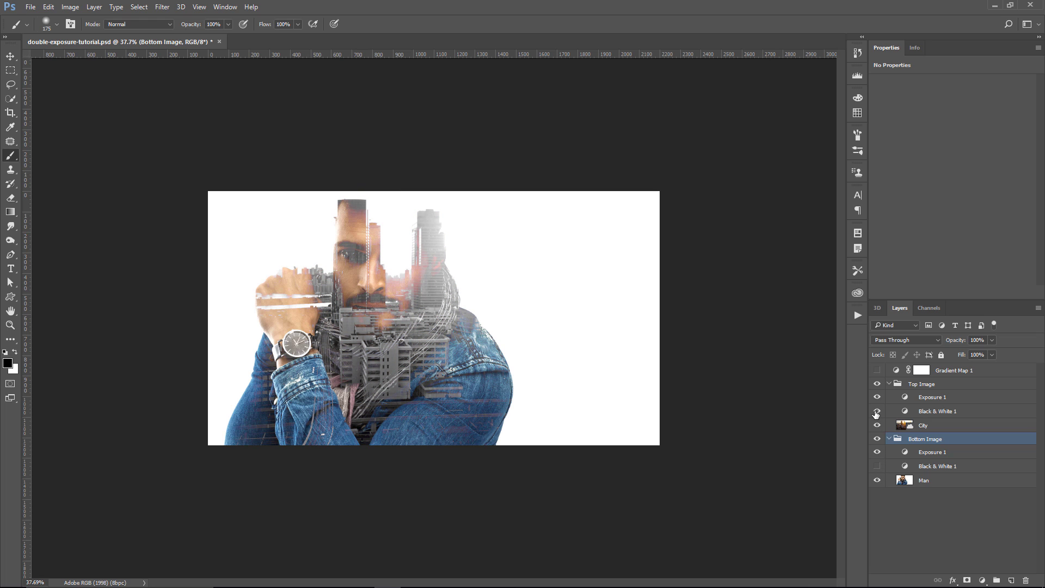
pyautogui.click(876, 412)
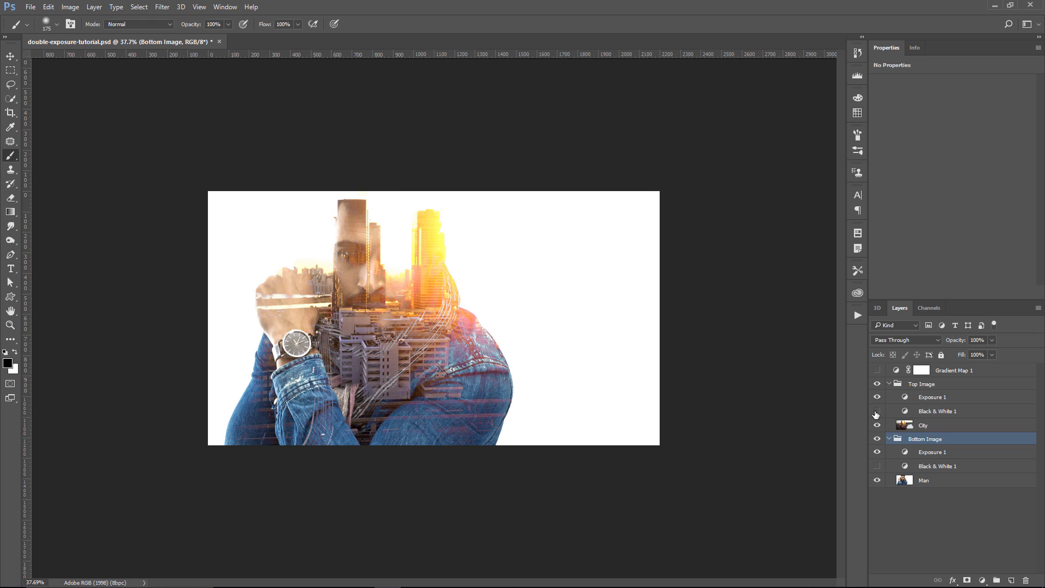
pyautogui.click(877, 466)
pyautogui.click(877, 411)
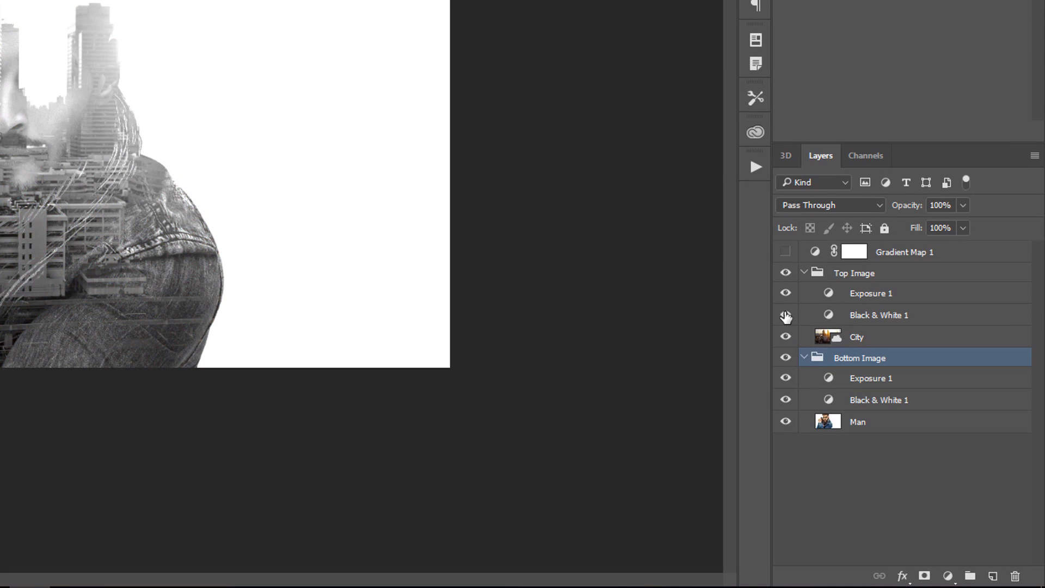
# - Duplicate the City layer, place the copy directly above the Top Image group, and collapse both groups
pyautogui.click(837, 338)
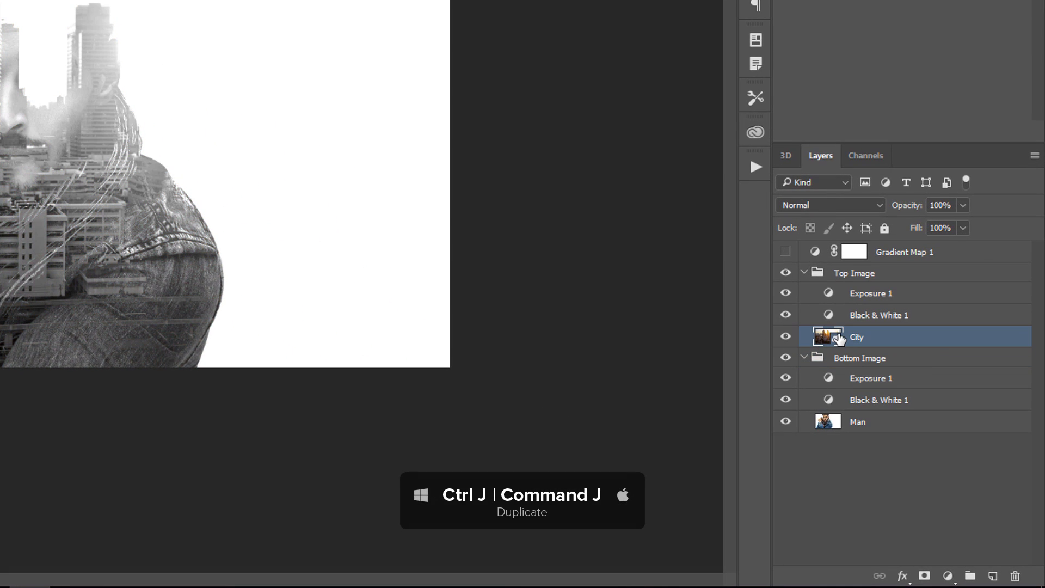
pyautogui.hotkey('ctrl', 'j')
pyautogui.moveTo(836, 338); pyautogui.dragTo(828, 265)
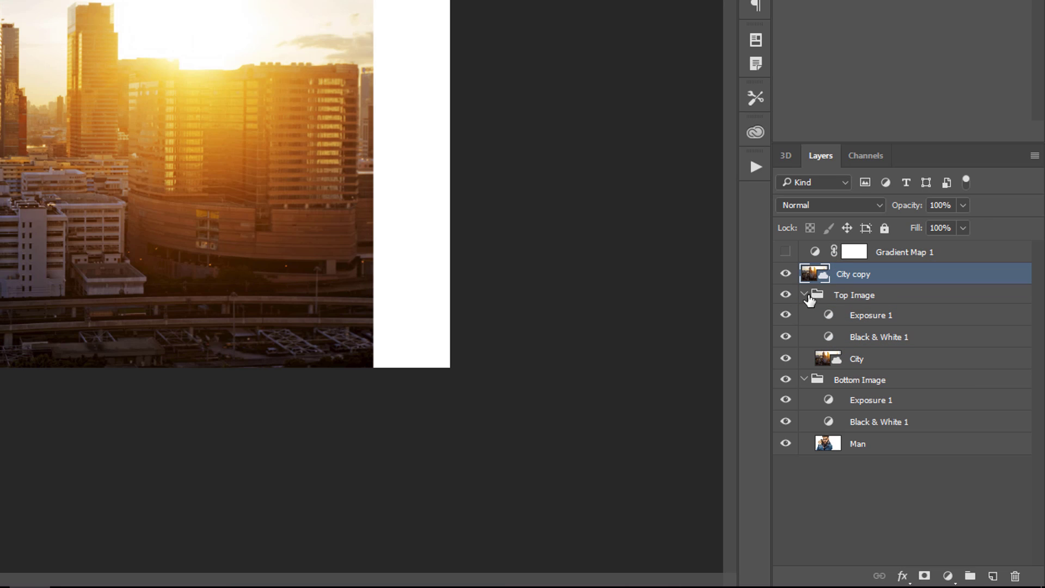
pyautogui.click(803, 294)
pyautogui.click(804, 318)
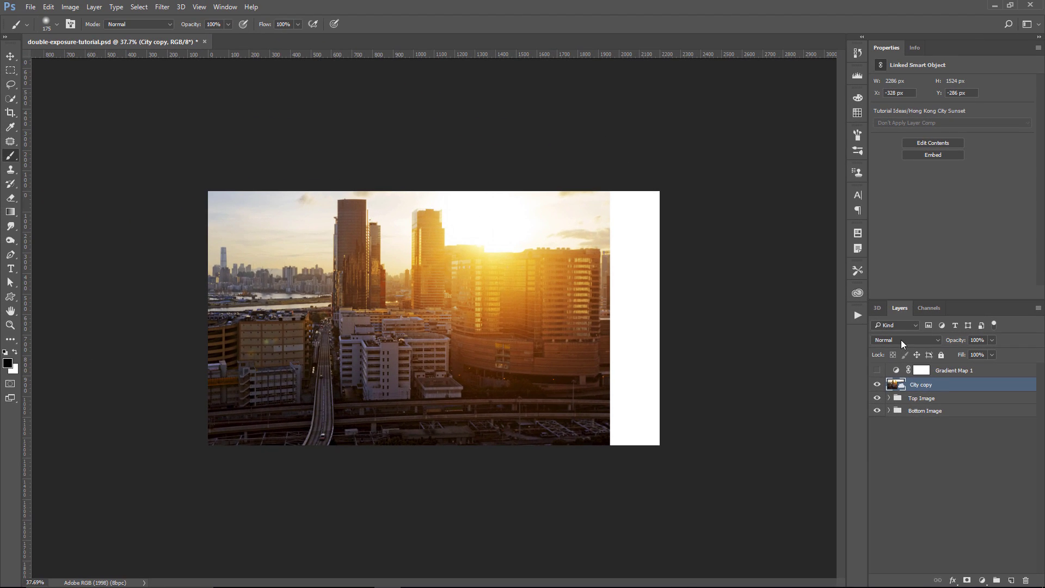
# - Set the duplicated City layer's blend mode to Color and check its effect by toggling its visibility
pyautogui.click(900, 339)
pyautogui.click(893, 546)
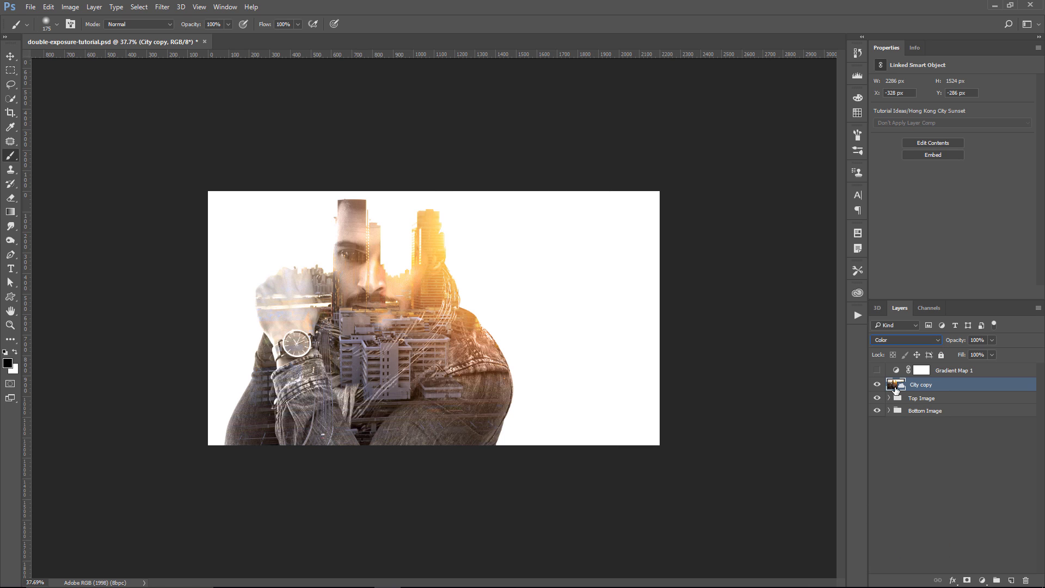
pyautogui.click(876, 385)
# - Apply a Gaussian Blur smart filter with a 22.2 pixel radius to the duplicated City layer
pyautogui.click(162, 7)
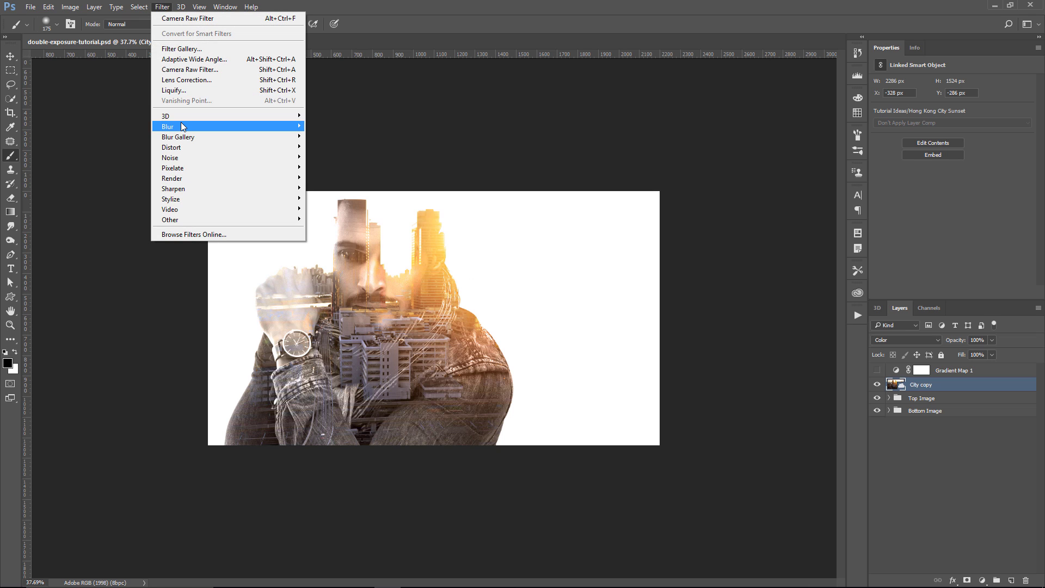
pyautogui.moveTo(181, 126)
pyautogui.click(122, 168)
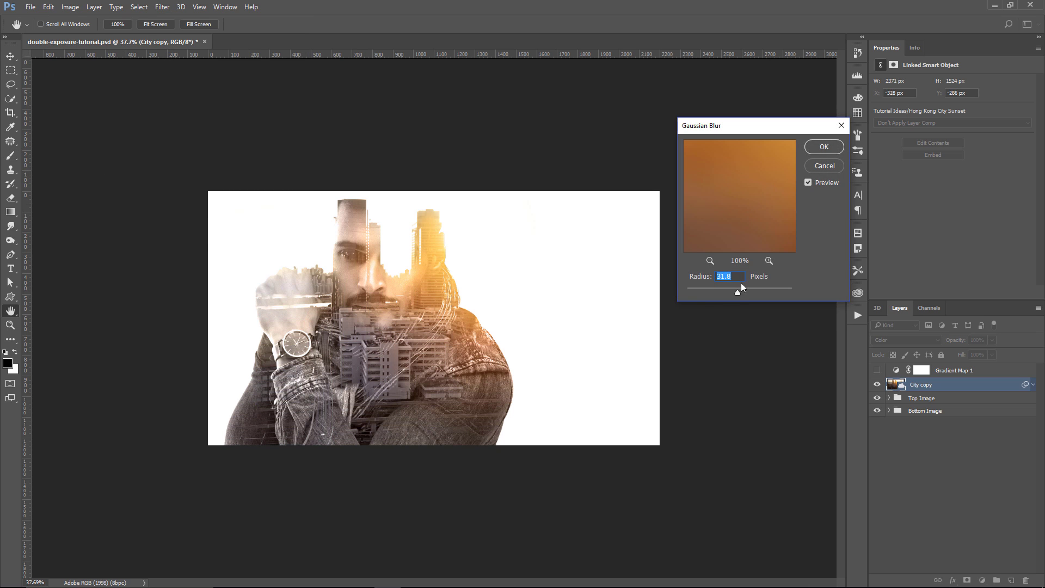
pyautogui.click(710, 261)
pyautogui.click(709, 260)
pyautogui.click(710, 260)
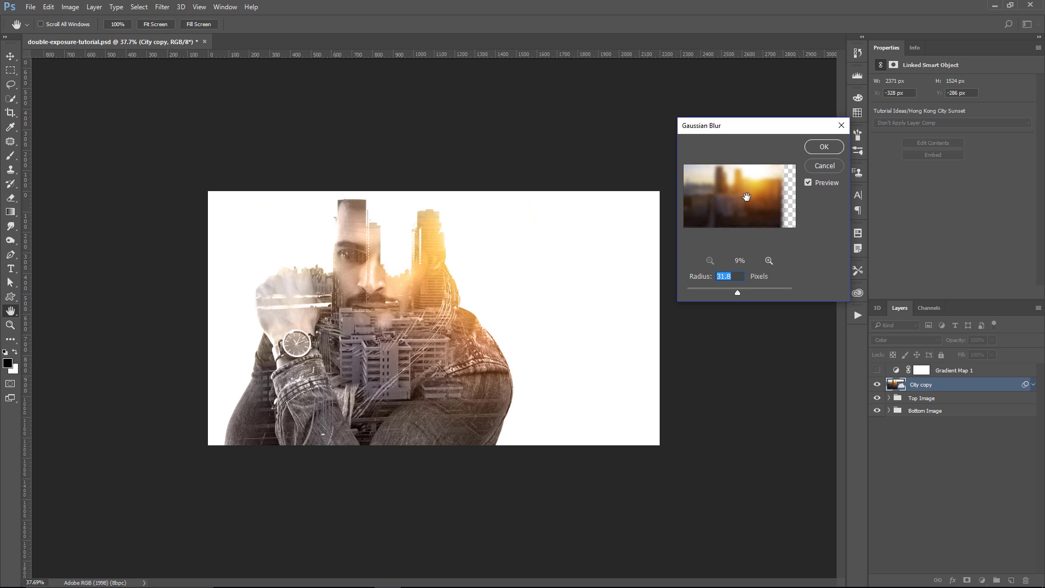
pyautogui.moveTo(738, 293)
pyautogui.mouseDown()
pyautogui.moveTo(688, 292)
pyautogui.moveTo(733, 291)
pyautogui.mouseUp()
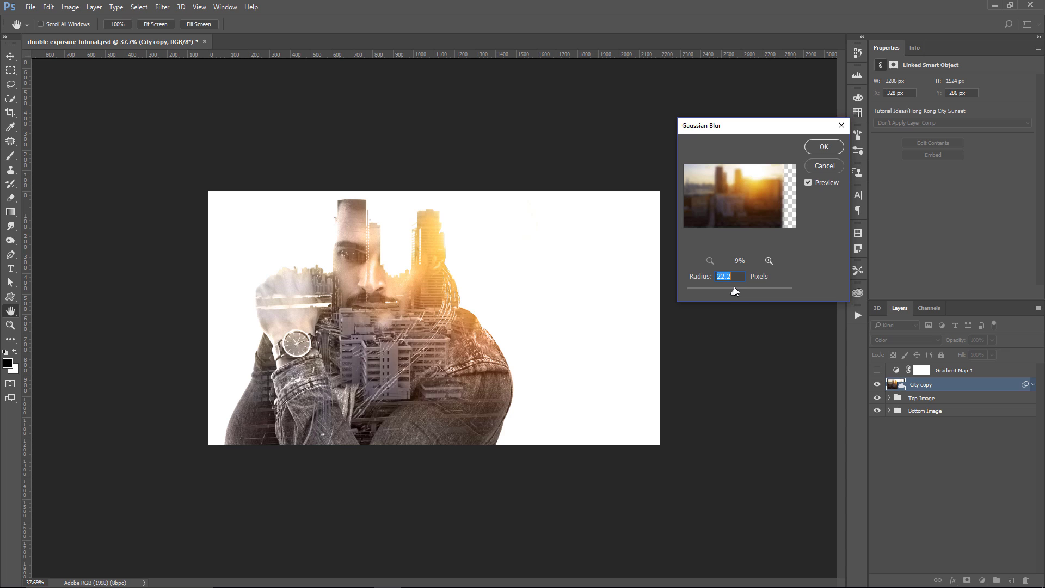
pyautogui.click(820, 148)
pyautogui.press('b')
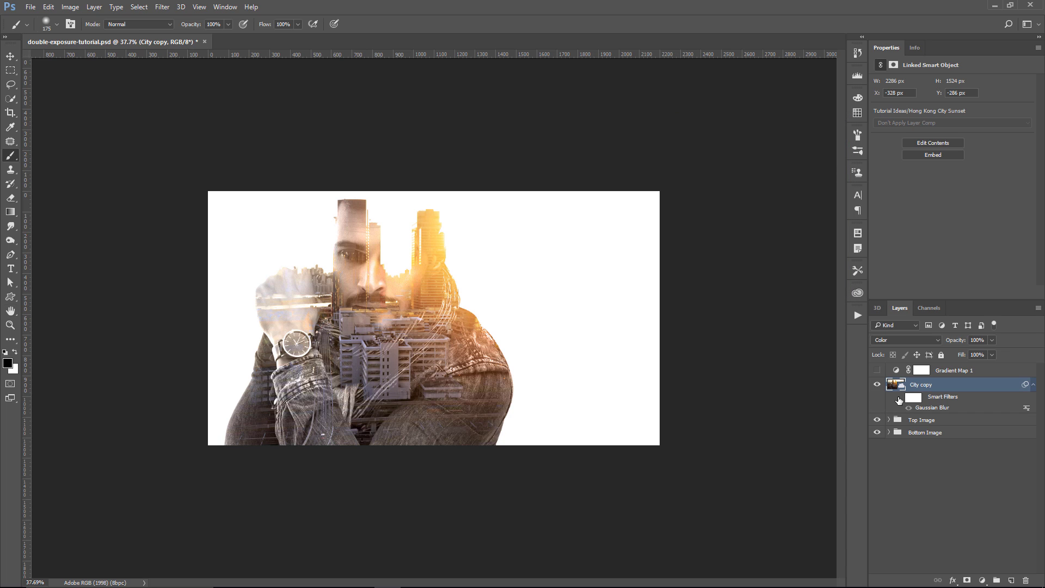
# - Fit the image to the window, hide the duplicated City layer and show the Gradient Map adjustment again
pyautogui.doubleClick(11, 312)
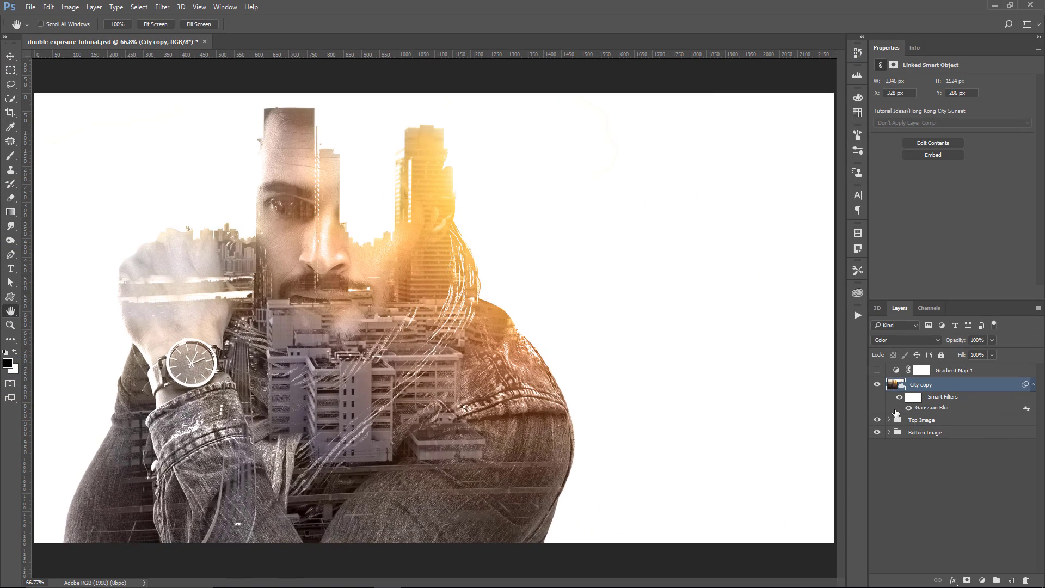
pyautogui.click(877, 385)
pyautogui.click(876, 370)
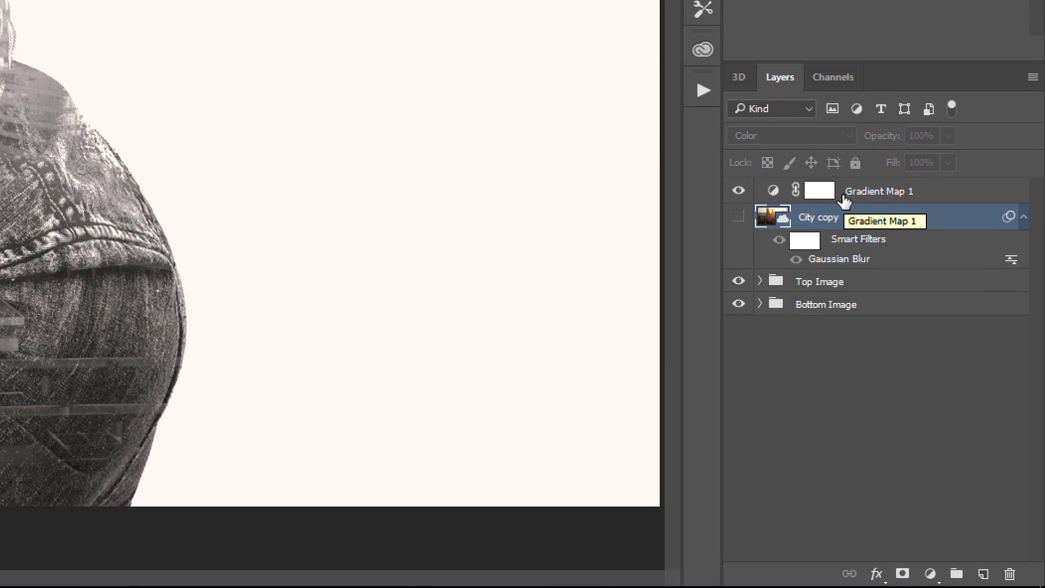
# - Try to convert the Gradient Map, City copy, Top Image and Bottom Image layers into one smart object
pyautogui.click(869, 194)
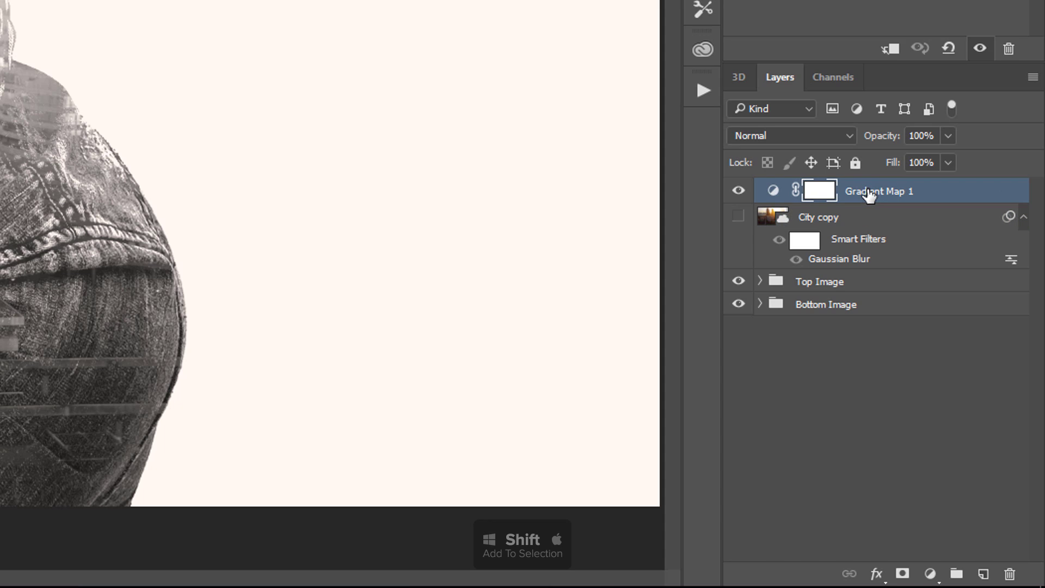
pyautogui.keyDown('shift'); pyautogui.click(864, 310); pyautogui.keyUp('shift')
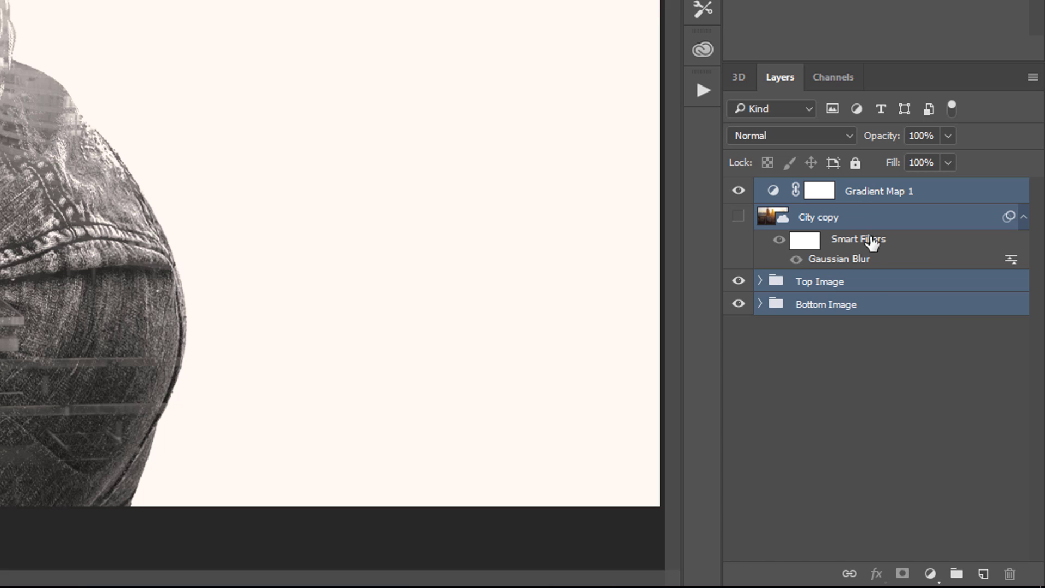
pyautogui.rightClick(895, 304)
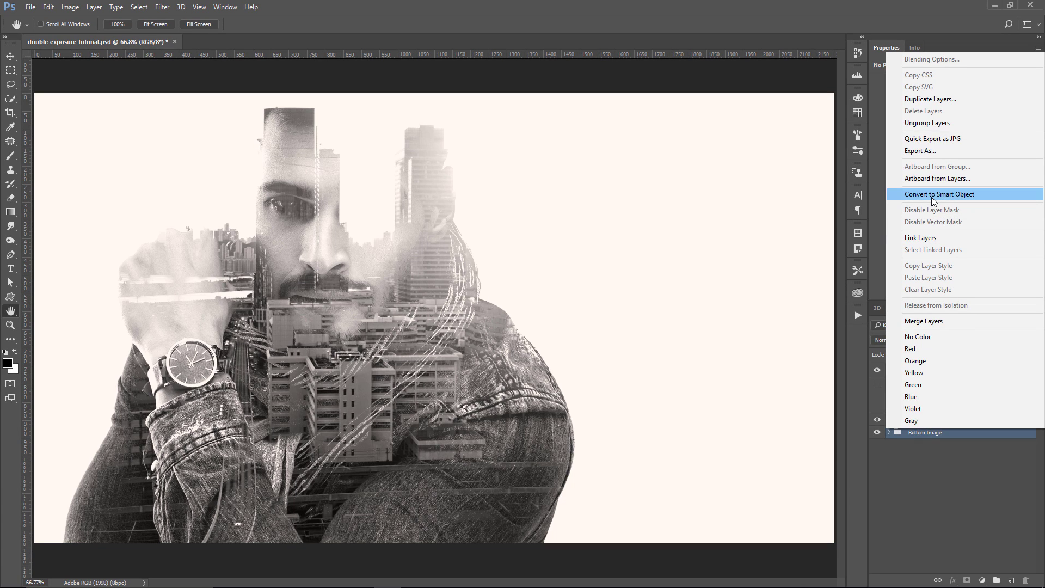
pyautogui.click(934, 195)
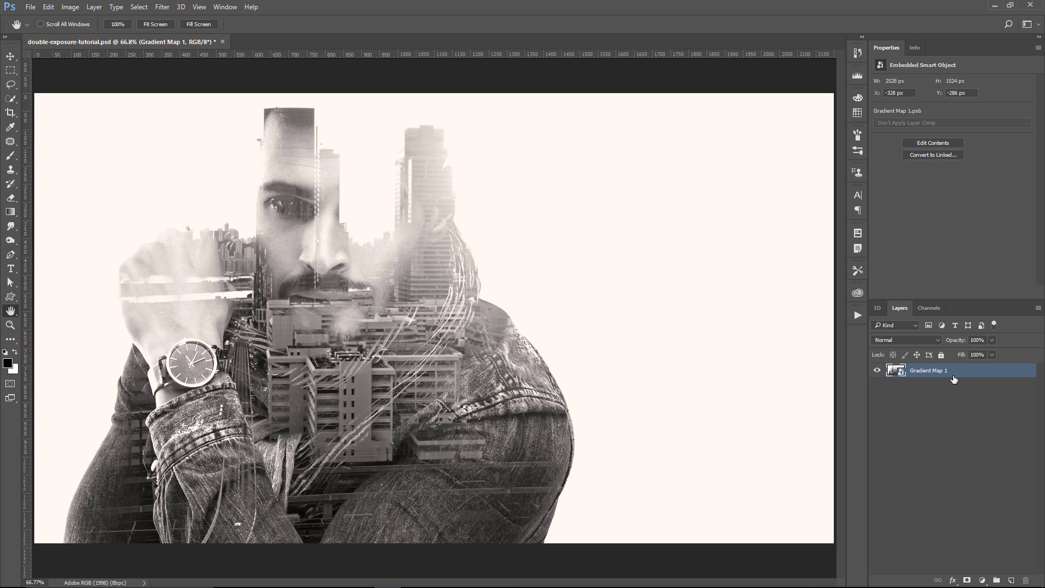
# - Open the Camera Raw Filter for the smart object, cancel it, and undo the smart object conversion
pyautogui.click(169, 8)
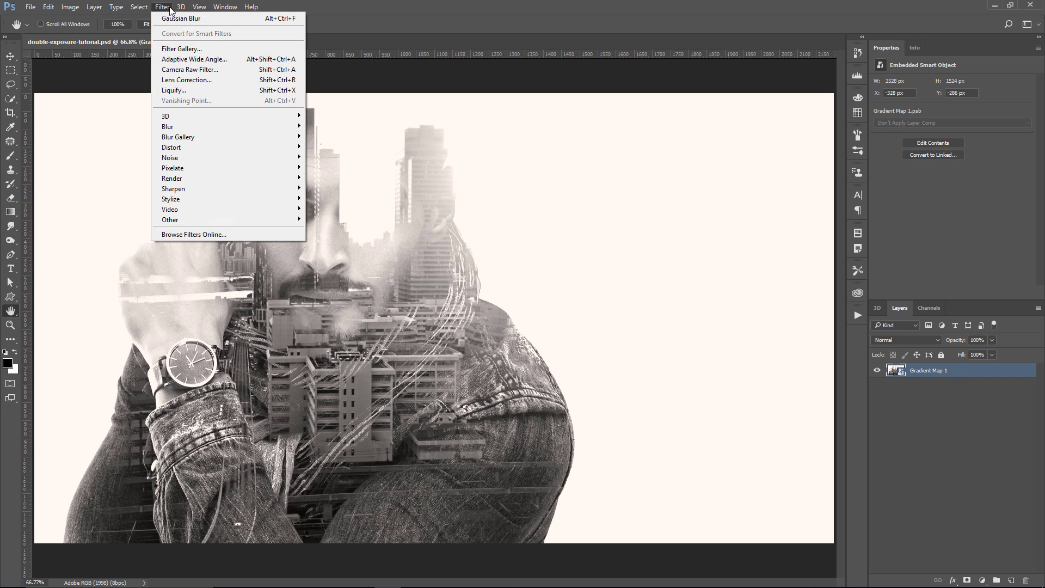
pyautogui.click(182, 69)
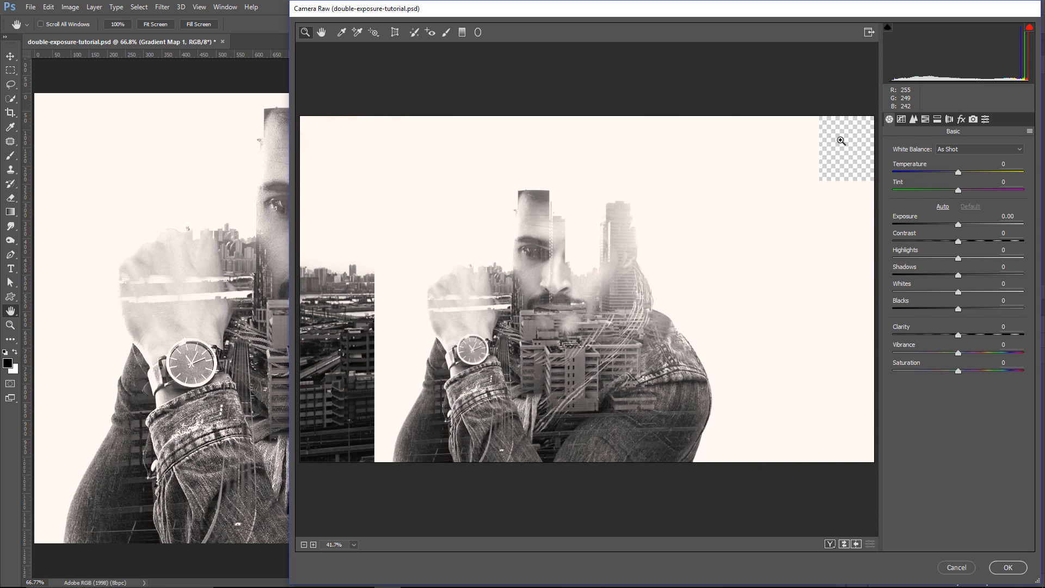
pyautogui.click(956, 567)
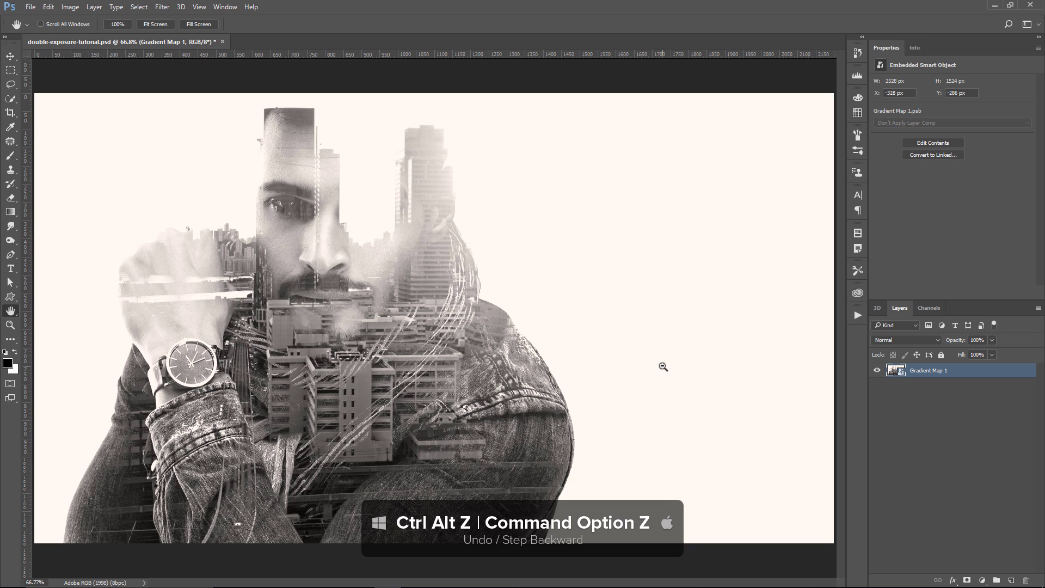
pyautogui.hotkey('ctrl', 'alt', 'z')
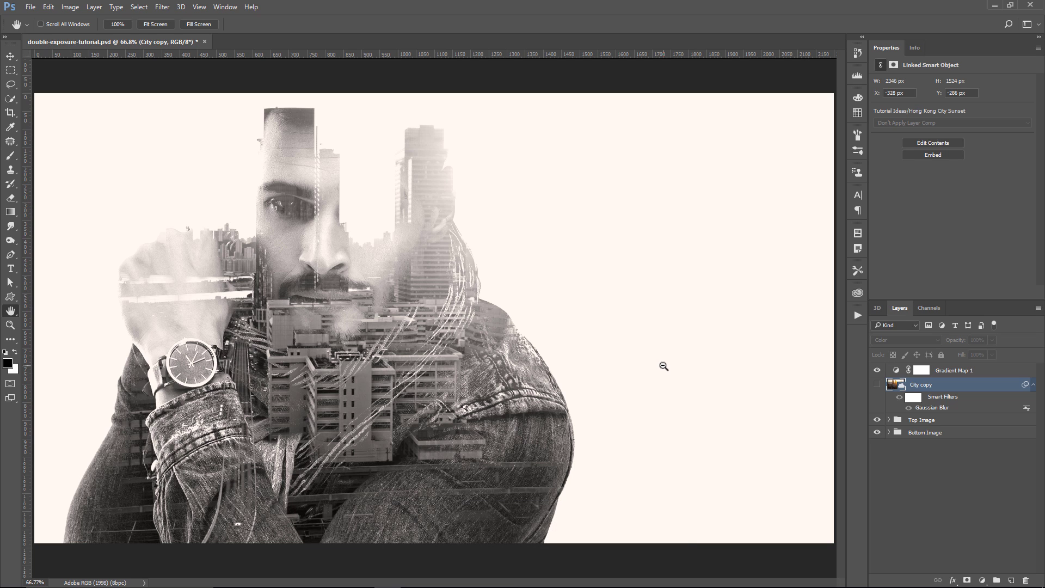
# - Show the City copy layer with its smart filters collapsed, and display its transform bounds extending beyond the canvas
pyautogui.click(876, 384)
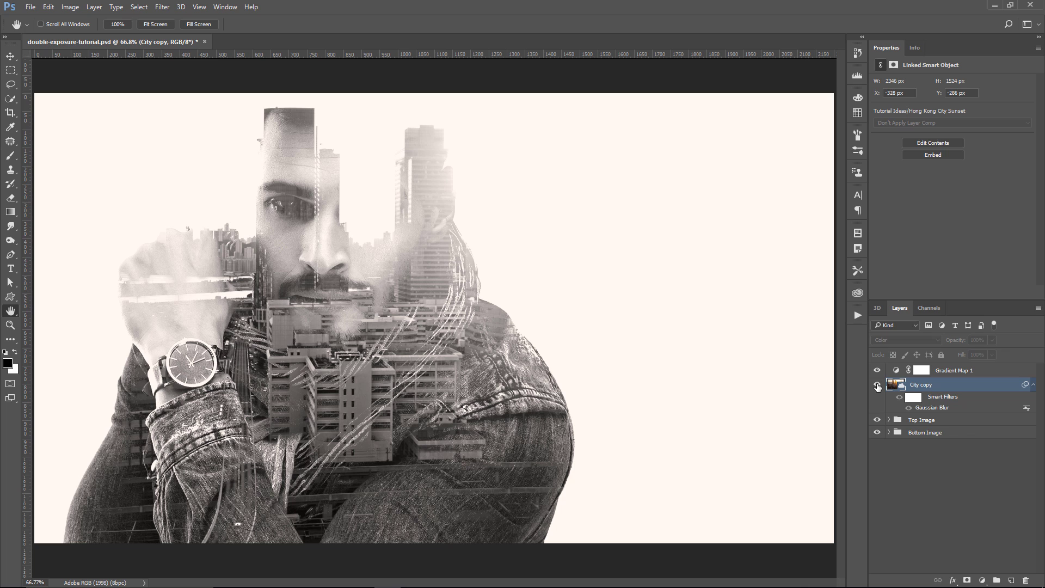
pyautogui.click(1033, 385)
pyautogui.press('z')
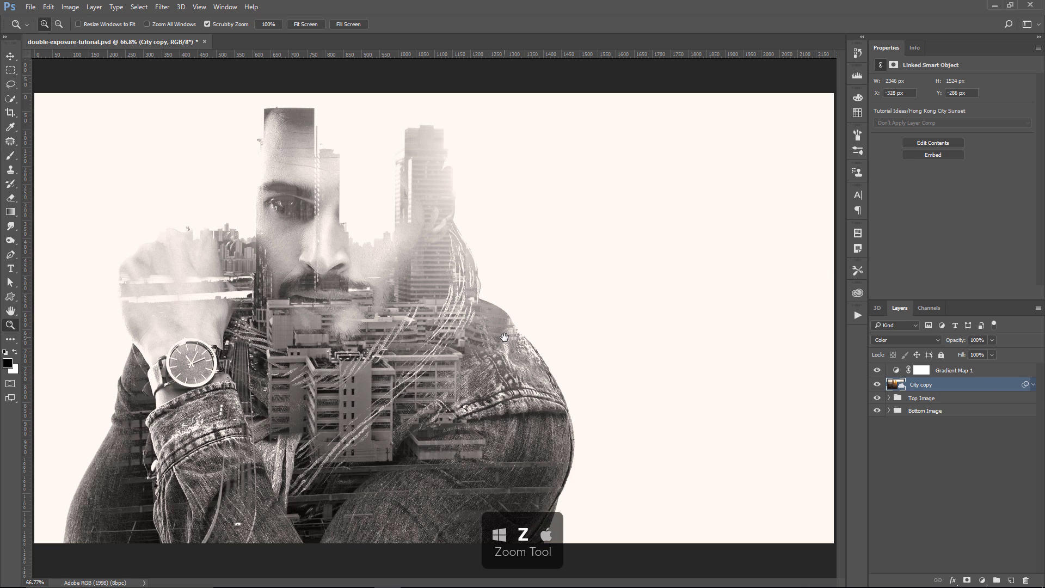
pyautogui.press('alt')
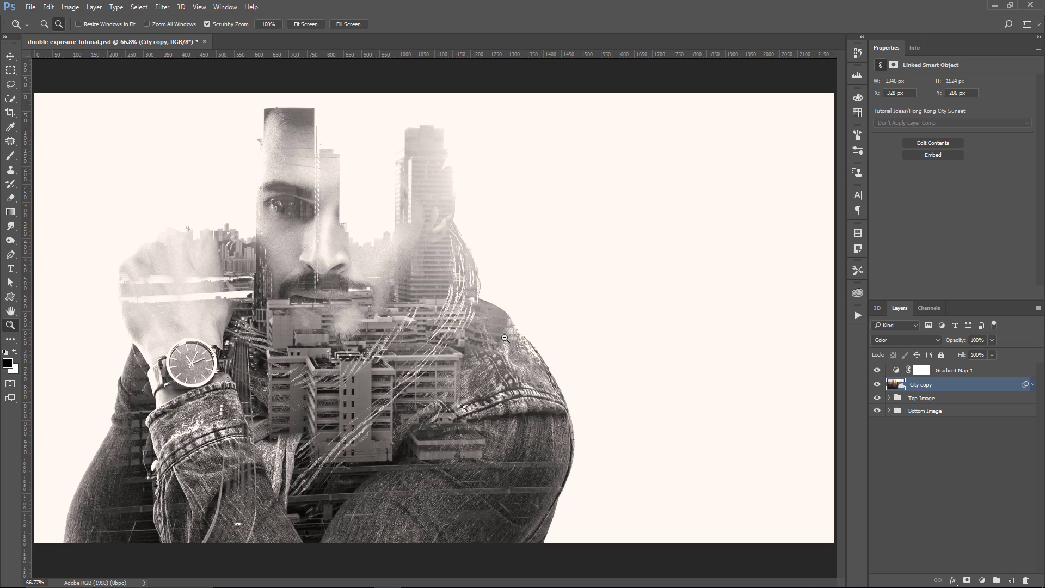
pyautogui.keyDown('alt'); pyautogui.click(505, 337); pyautogui.keyUp('alt')
pyautogui.keyDown('alt'); pyautogui.click(505, 337); pyautogui.keyUp('alt')
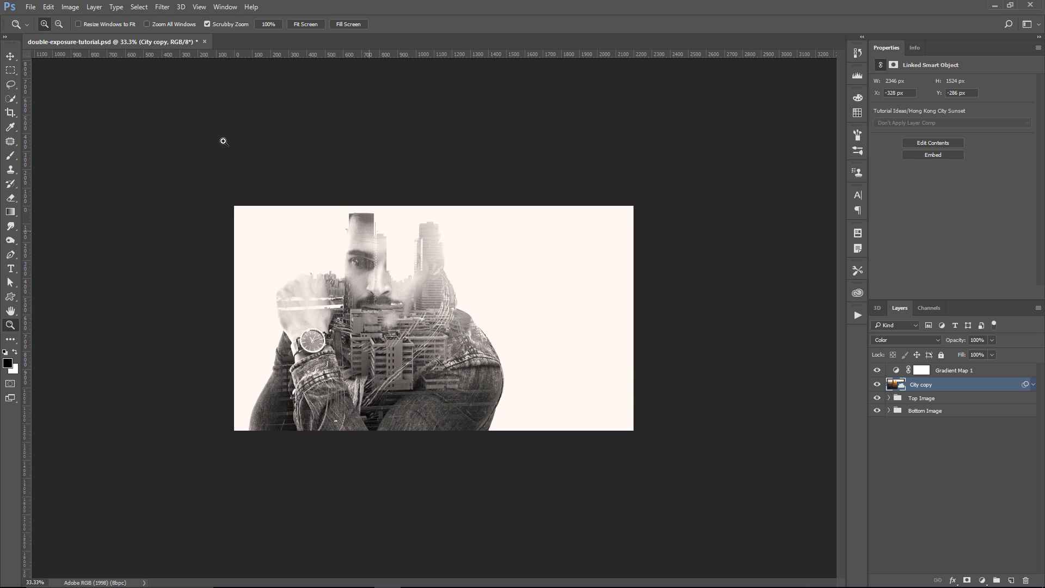
pyautogui.click(11, 60)
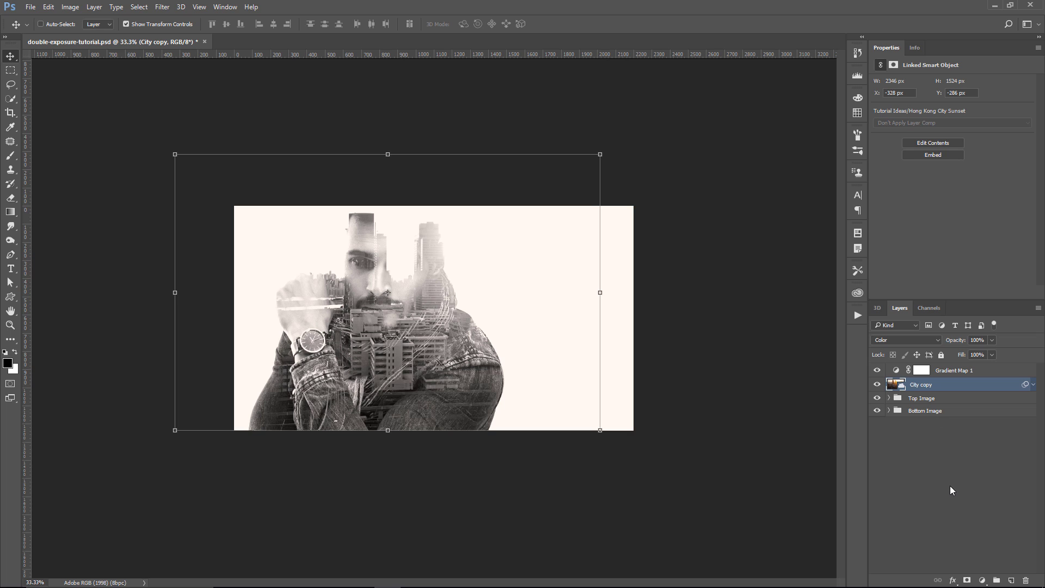
# - Select the entire canvas and add a layer mask from that selection to the City copy layer
pyautogui.hotkey('ctrl', 'a')
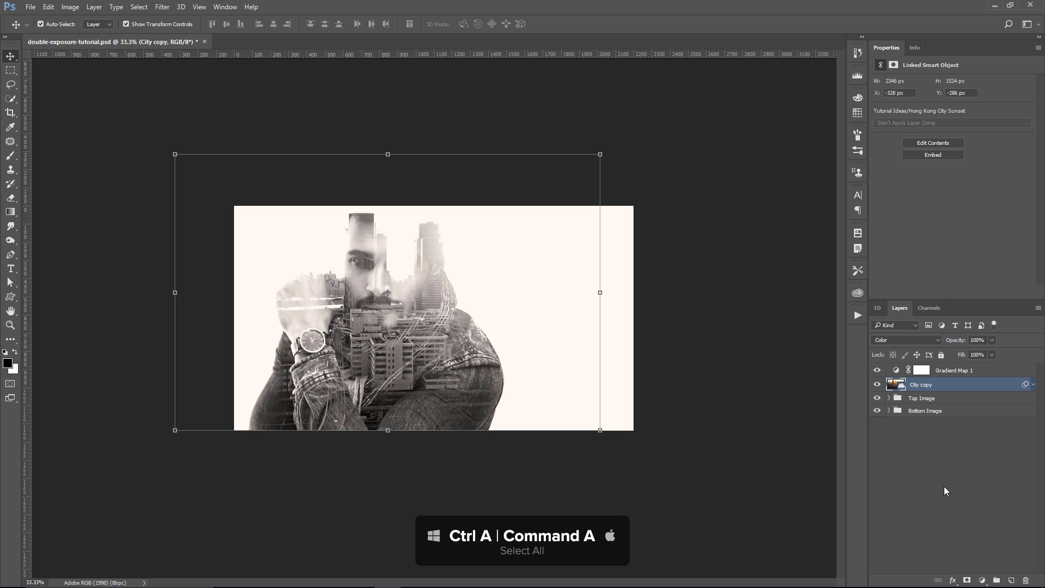
pyautogui.hotkey('ctrl', 'a')
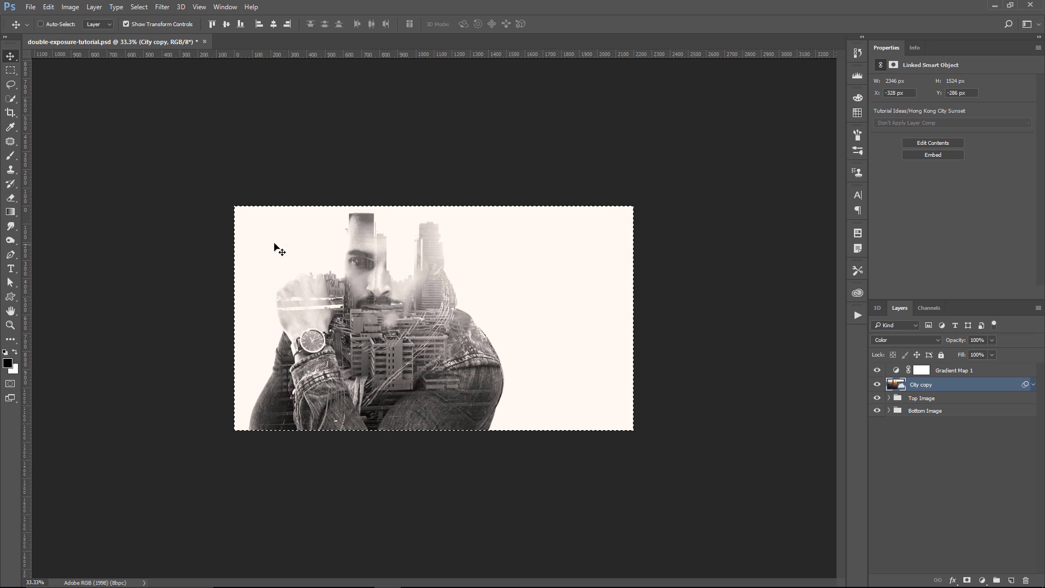
pyautogui.click(967, 580)
# - Mask the City layer inside the Top Image group to the full canvas selection, and collapse the group
pyautogui.hotkey('ctrl', 'a')
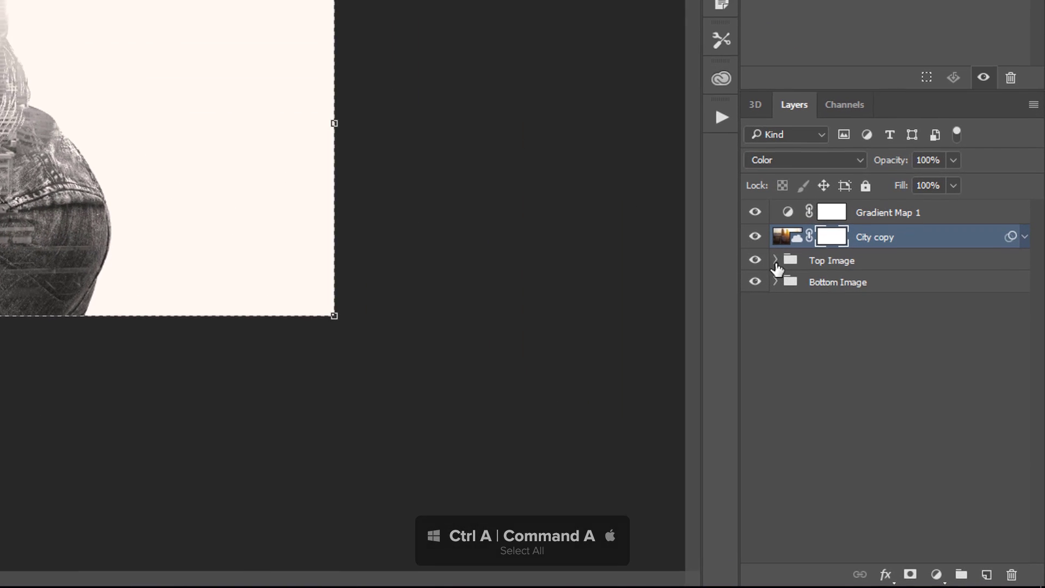
pyautogui.click(775, 261)
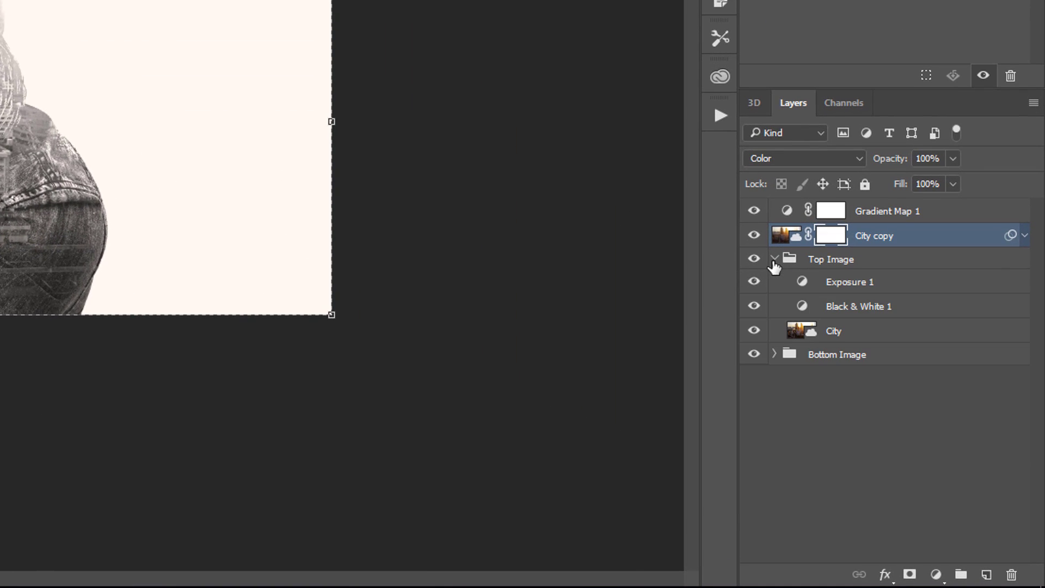
pyautogui.click(844, 333)
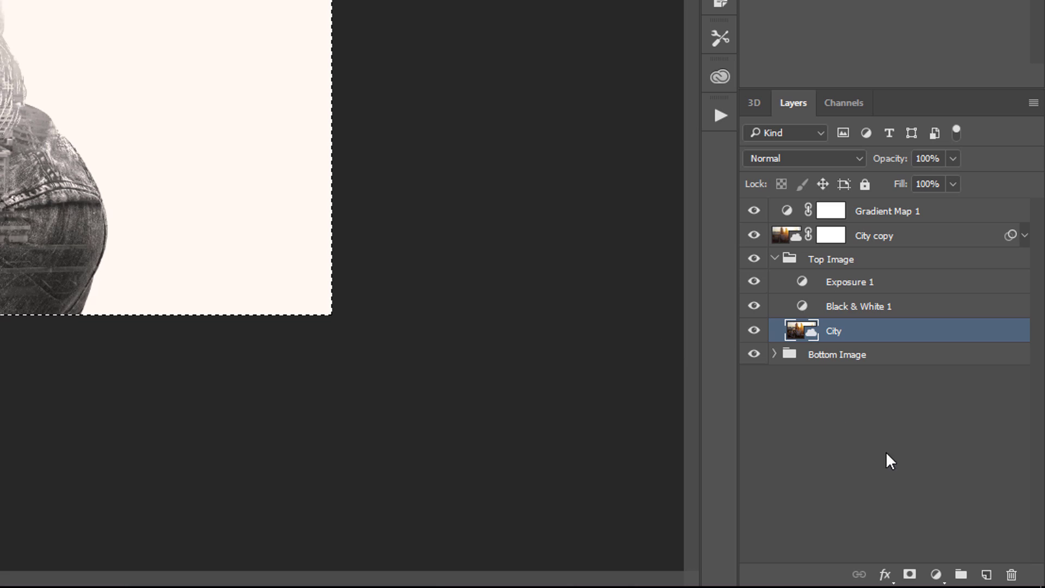
pyautogui.click(910, 574)
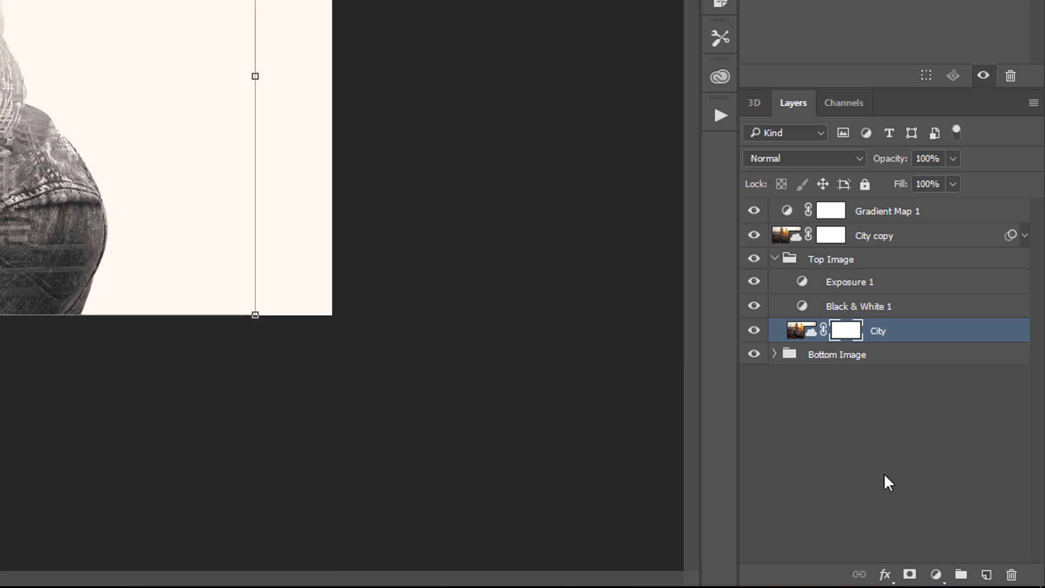
pyautogui.click(774, 259)
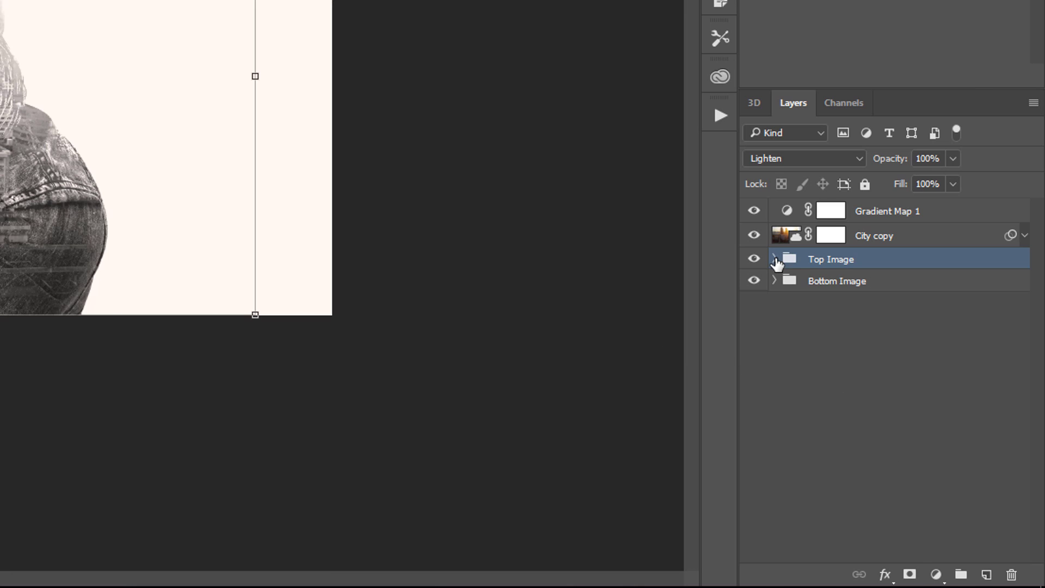
# - Convert the Gradient Map, masked City copy and both image groups into a single canvas-sized smart object
pyautogui.click(825, 281)
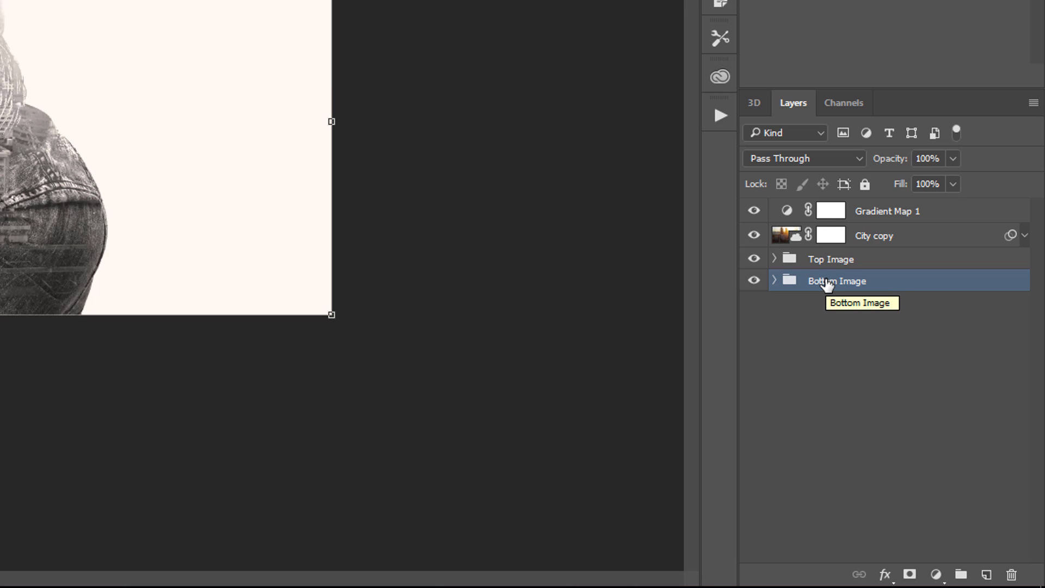
pyautogui.keyDown('shift'); pyautogui.click(854, 218); pyautogui.keyUp('shift')
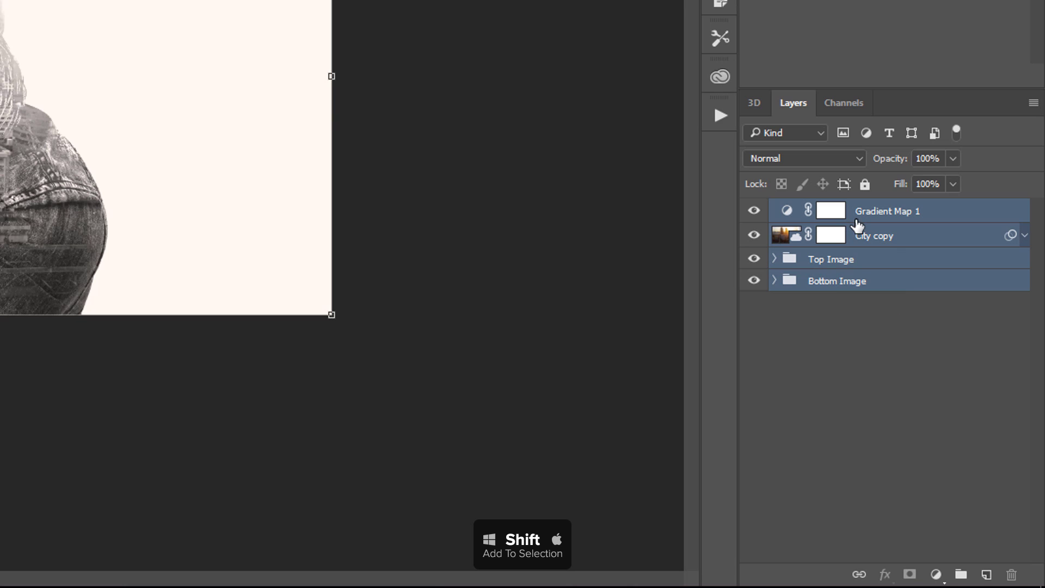
pyautogui.rightClick(910, 242)
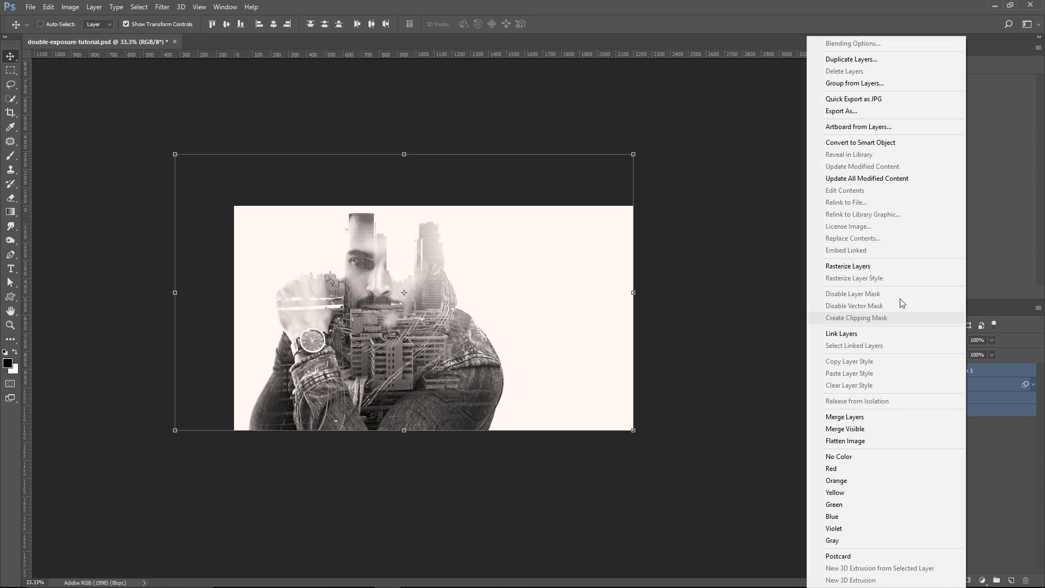
pyautogui.click(870, 143)
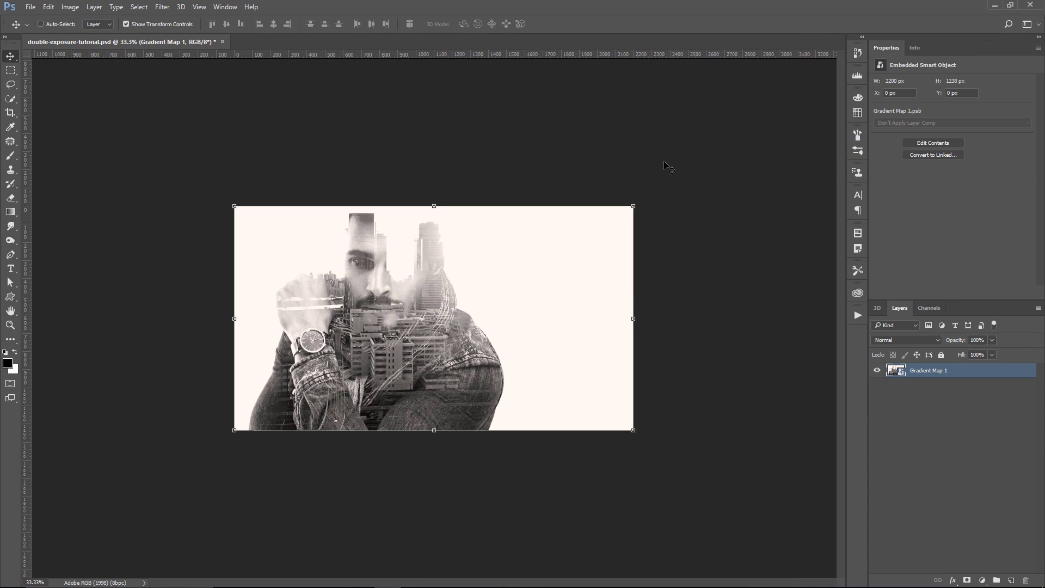
# - Open the Camera Raw Filter on the smart object and raise the sharpening amount while viewing the face enlarged
pyautogui.click(162, 7)
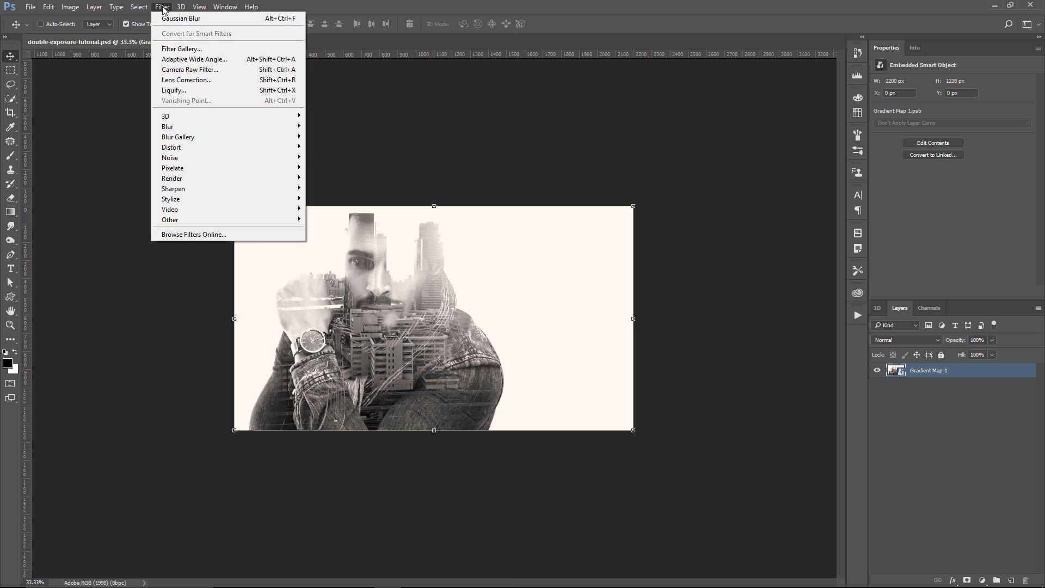
pyautogui.click(174, 71)
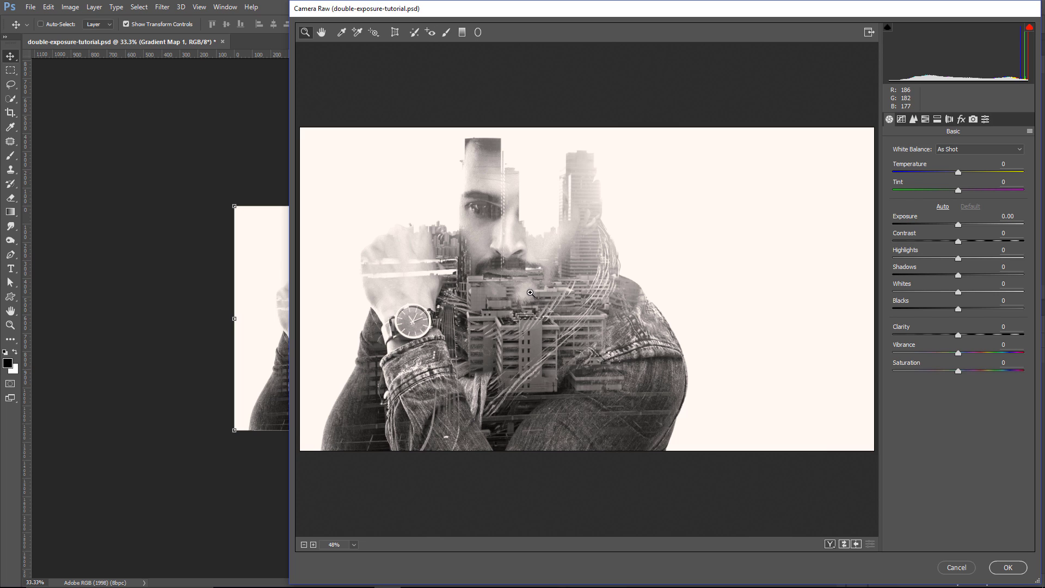
pyautogui.click(313, 544)
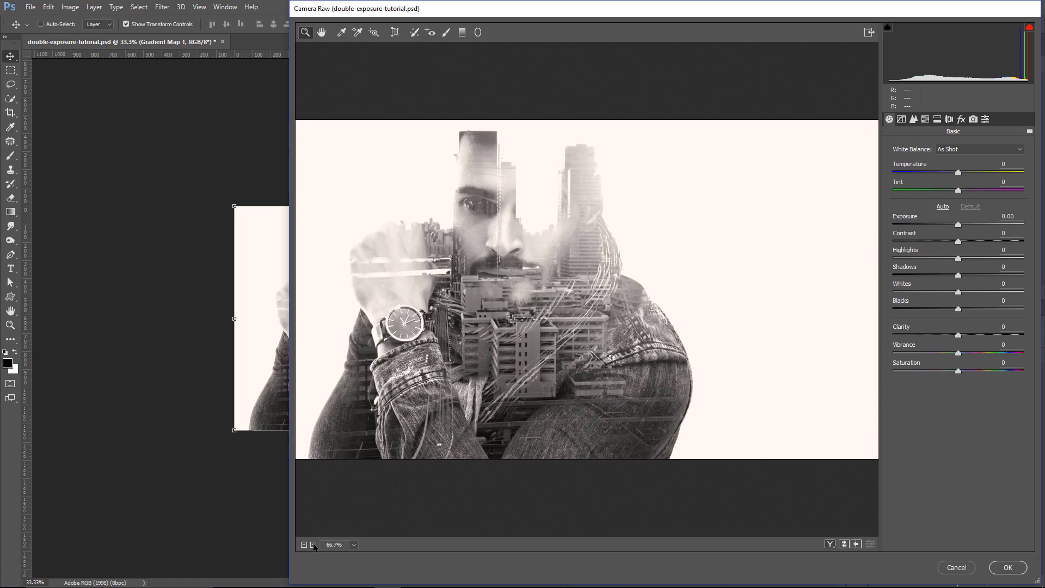
pyautogui.click(313, 544)
pyautogui.click(314, 544)
pyautogui.click(288, 530)
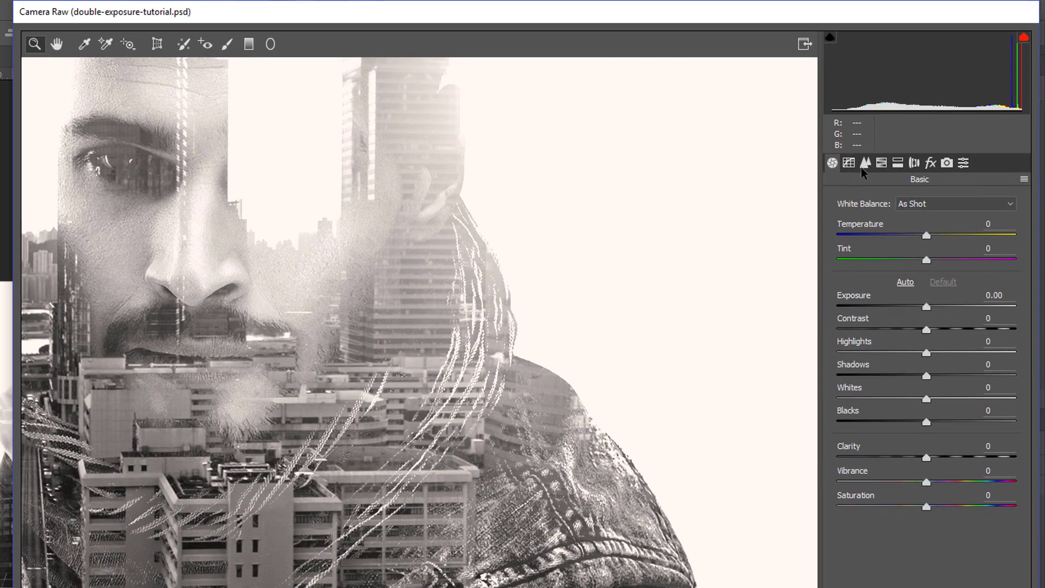
pyautogui.click(912, 122)
pyautogui.moveTo(837, 223); pyautogui.dragTo(919, 223)
# - Set the Camera Raw Dehaze amount to +37 and the Grain amount to 48
pyautogui.click(930, 162)
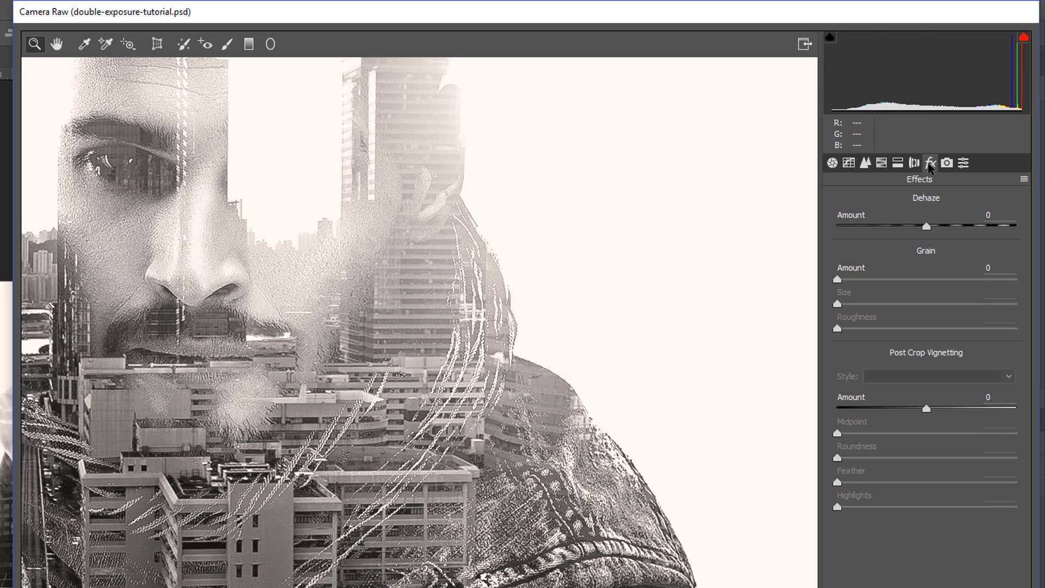
pyautogui.moveTo(927, 229); pyautogui.dragTo(961, 229)
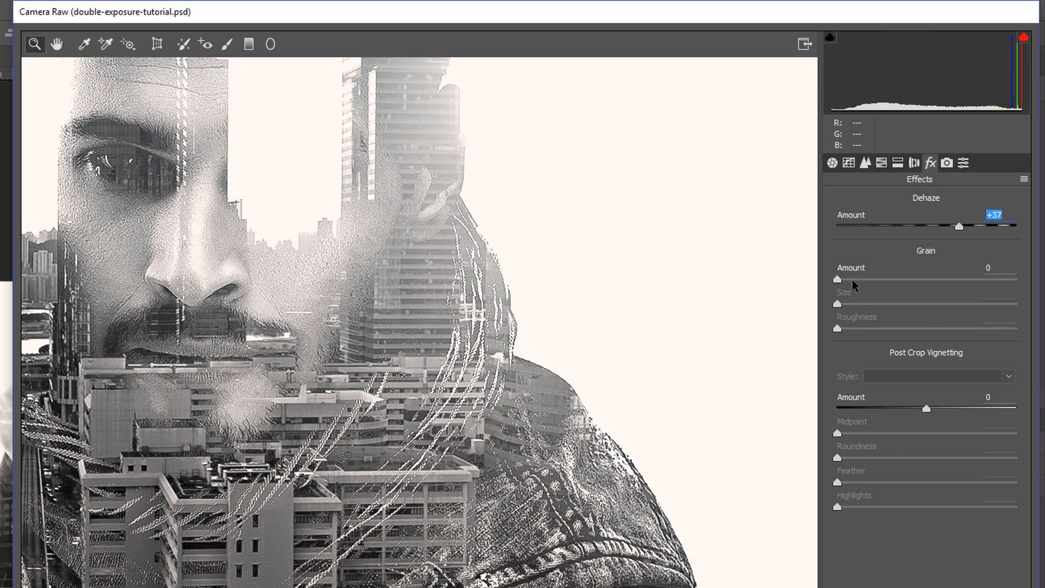
pyautogui.moveTo(841, 283); pyautogui.dragTo(923, 281)
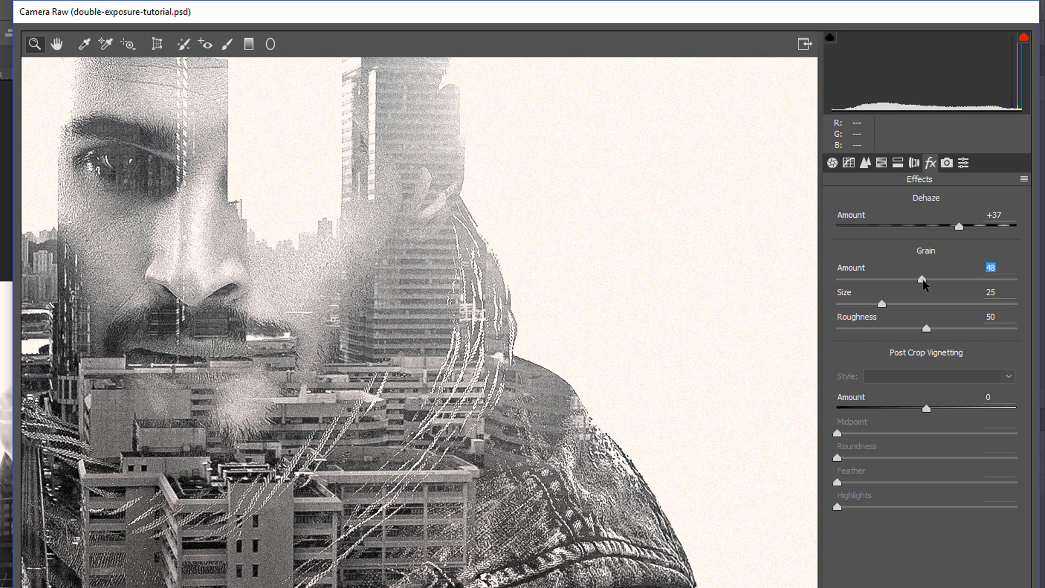
# - Compare the enlarged preview with and without the Dehaze and Grain effects, and return to 100% magnification
pyautogui.click(689, 344)
pyautogui.click(688, 344)
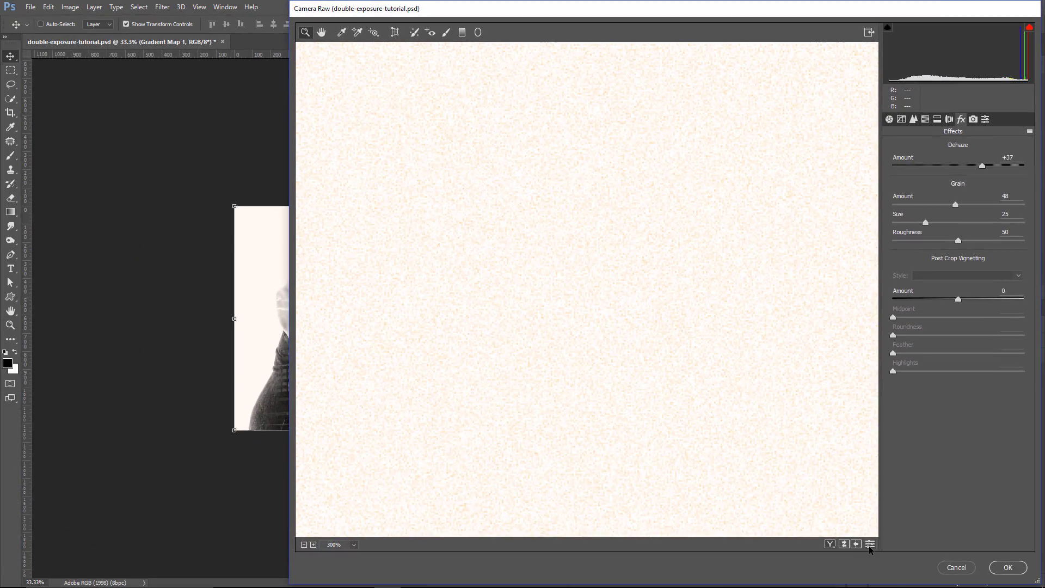
pyautogui.click(869, 544)
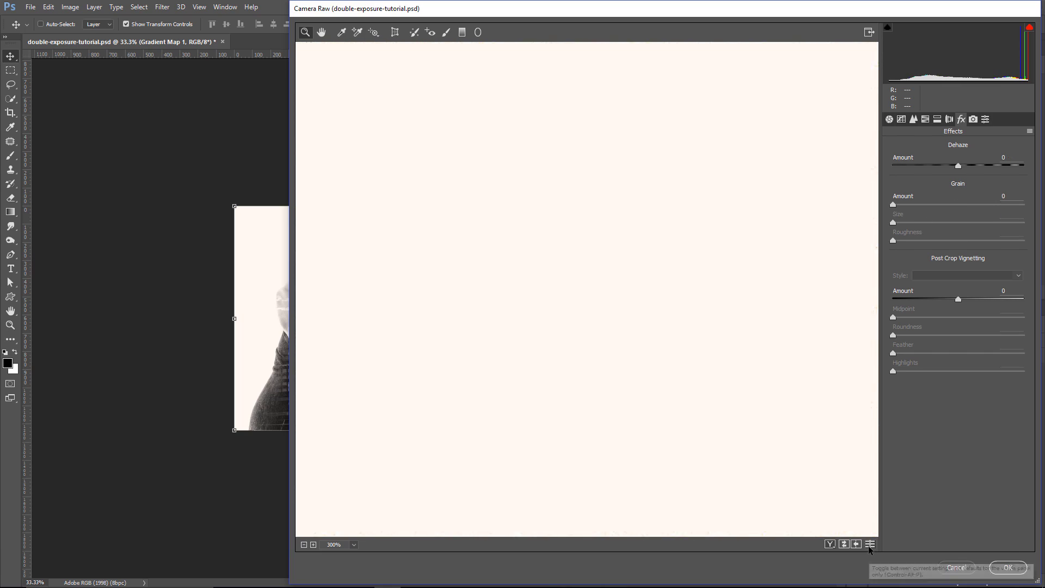
pyautogui.click(865, 544)
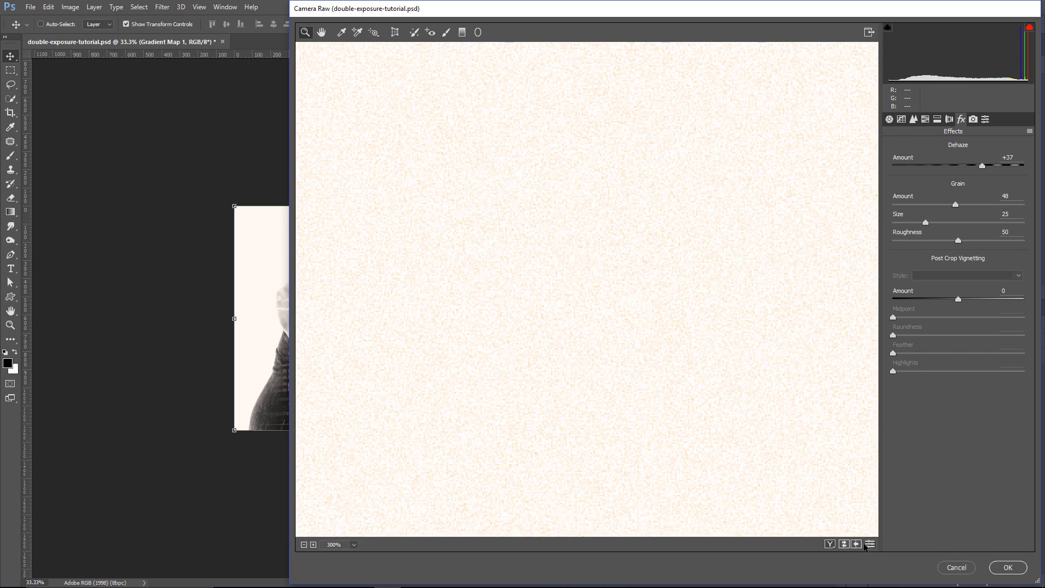
pyautogui.click(304, 544)
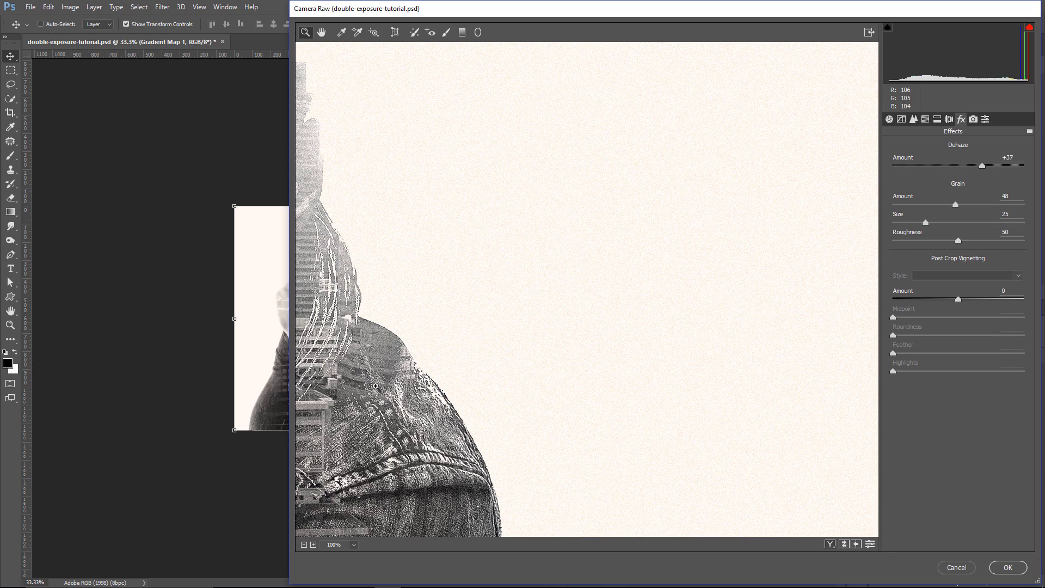
# - Set the Camera Raw Contrast to +20 and Clarity to +26, and apply the filter to the smart object
pyautogui.moveTo(376, 391); pyautogui.dragTo(630, 383)
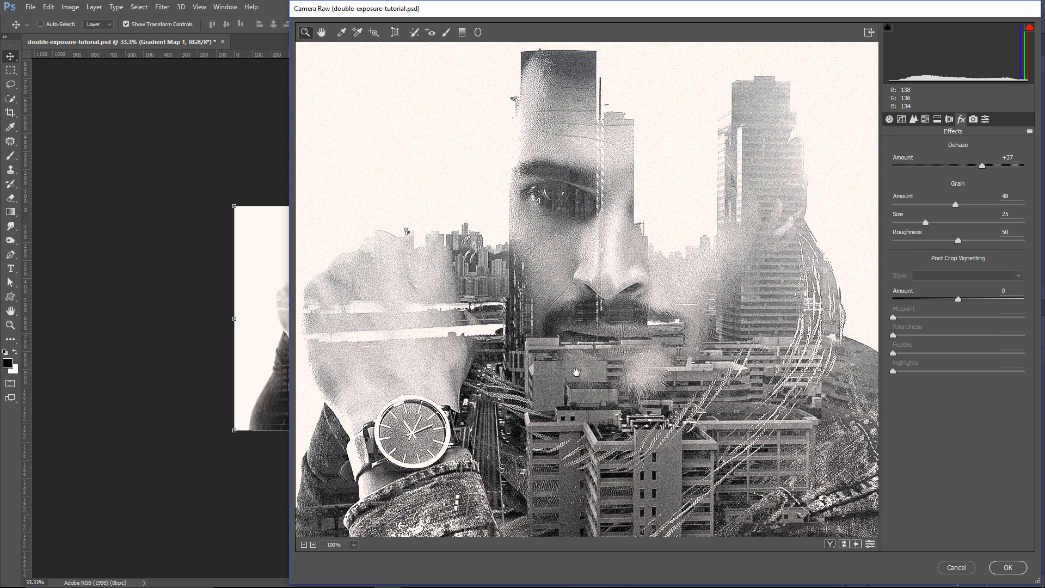
pyautogui.click(890, 120)
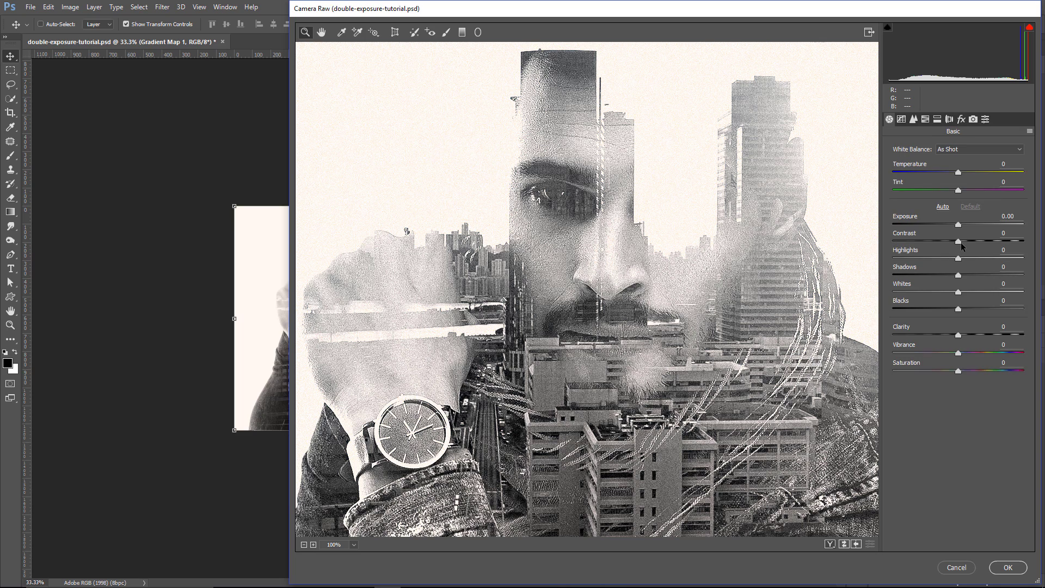
pyautogui.moveTo(958, 244); pyautogui.dragTo(975, 244)
pyautogui.moveTo(958, 334); pyautogui.dragTo(974, 335)
pyautogui.moveTo(979, 339); pyautogui.dragTo(976, 339)
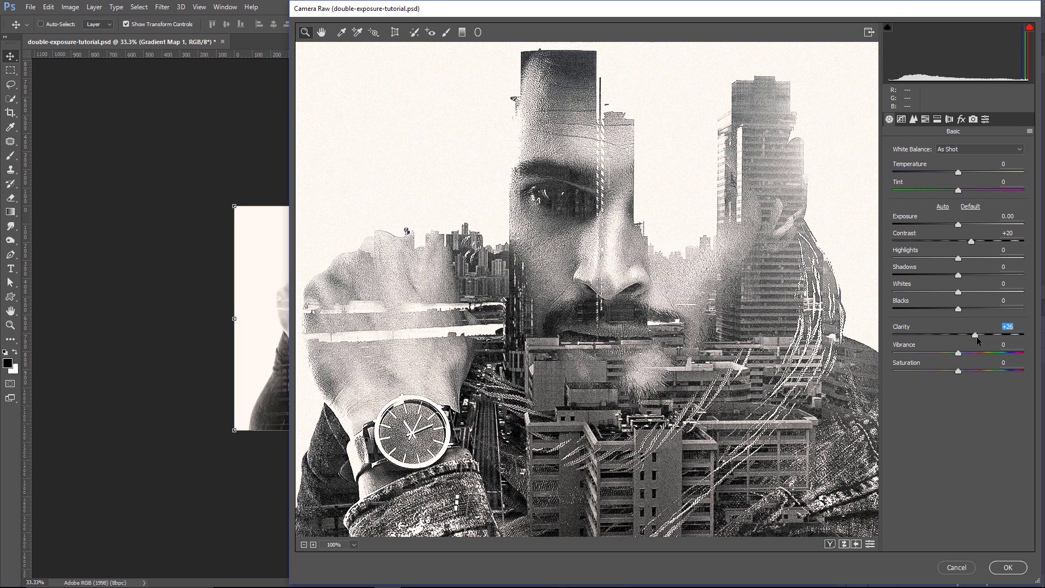
pyautogui.click(1008, 568)
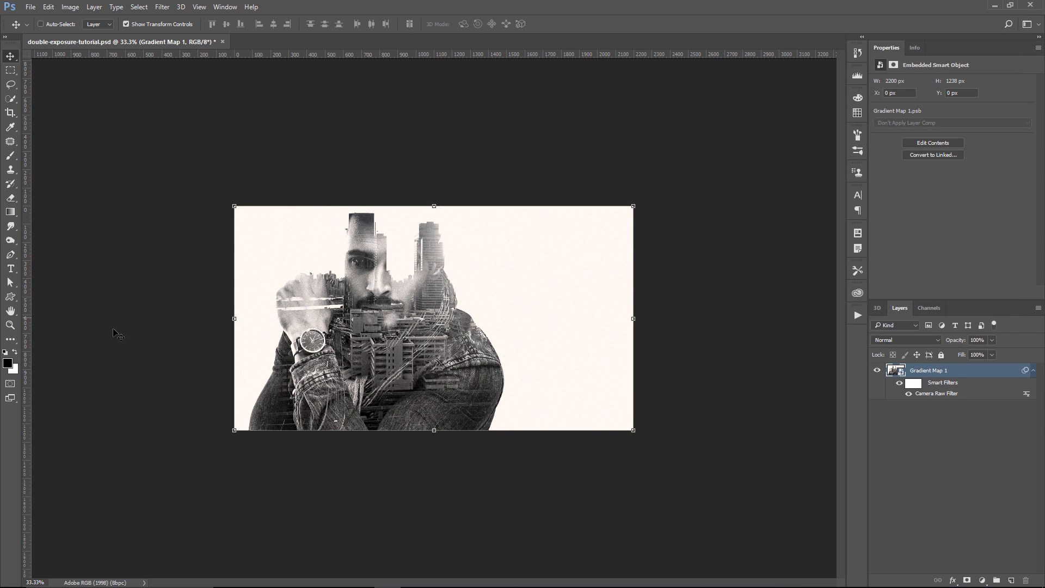
# - Fit the whole image in view and compare it with and without the smart filters
pyautogui.doubleClick(11, 311)
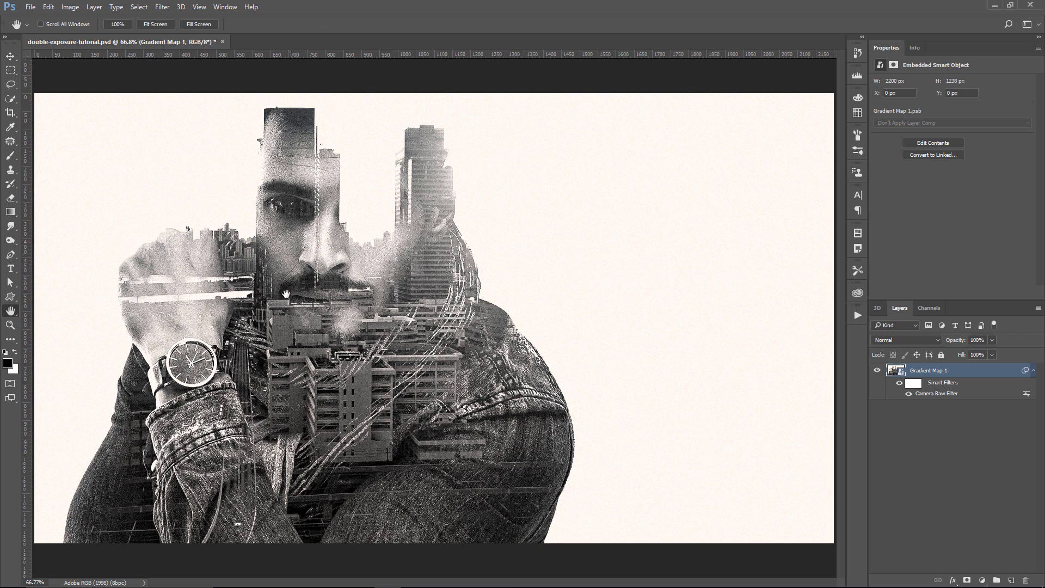
pyautogui.click(899, 383)
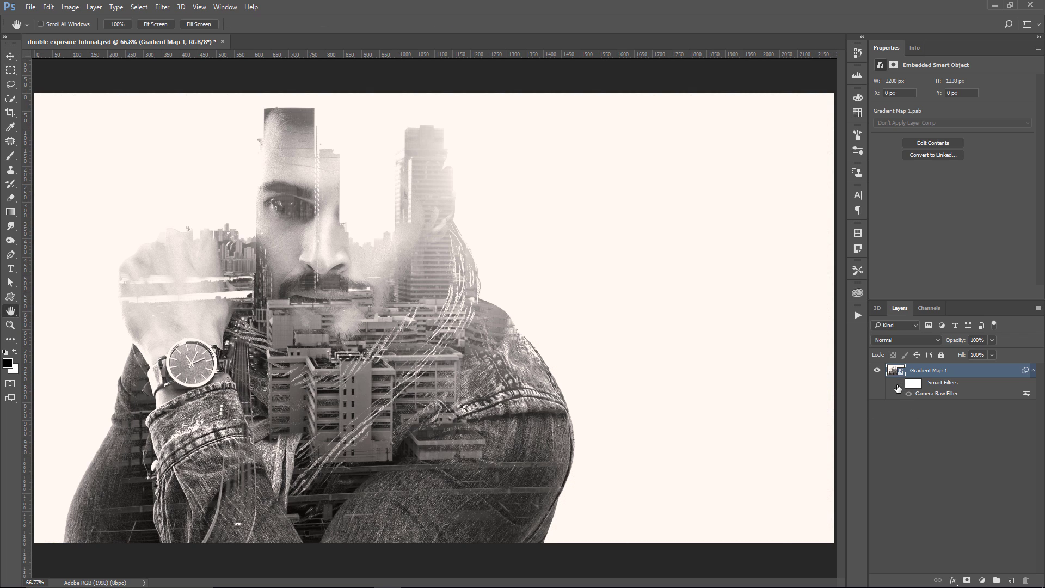
pyautogui.click(898, 384)
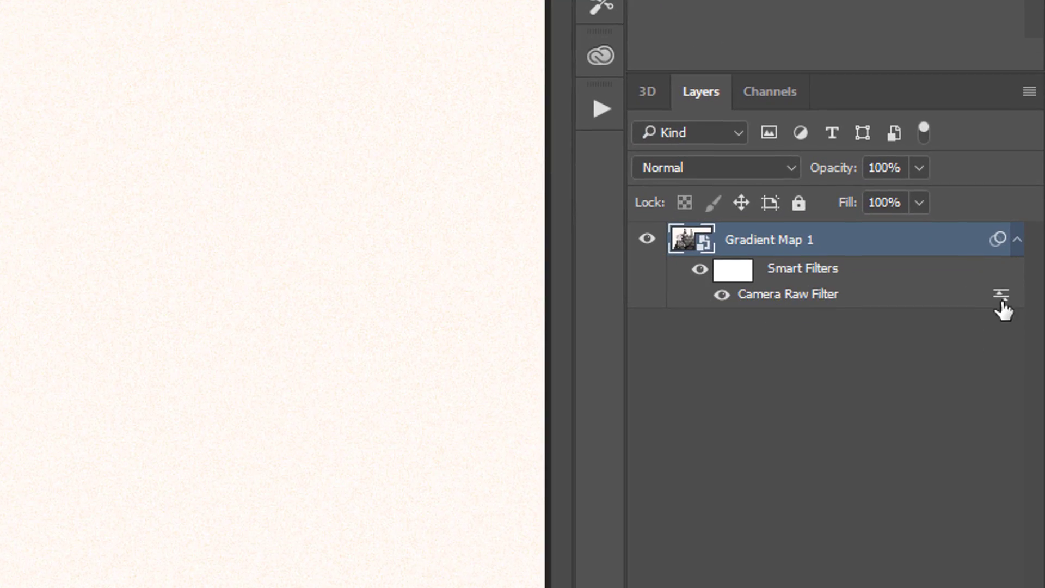
# - Reduce the Camera Raw smart filter's blending opacity to 60% in Normal mode
pyautogui.doubleClick(1001, 295)
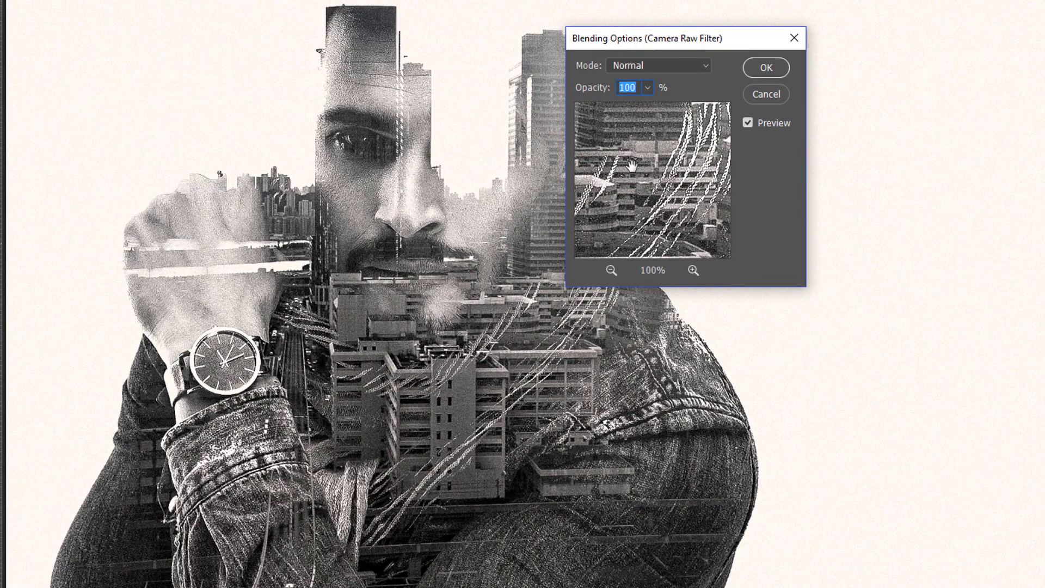
pyautogui.moveTo(593, 89); pyautogui.dragTo(898, 108)
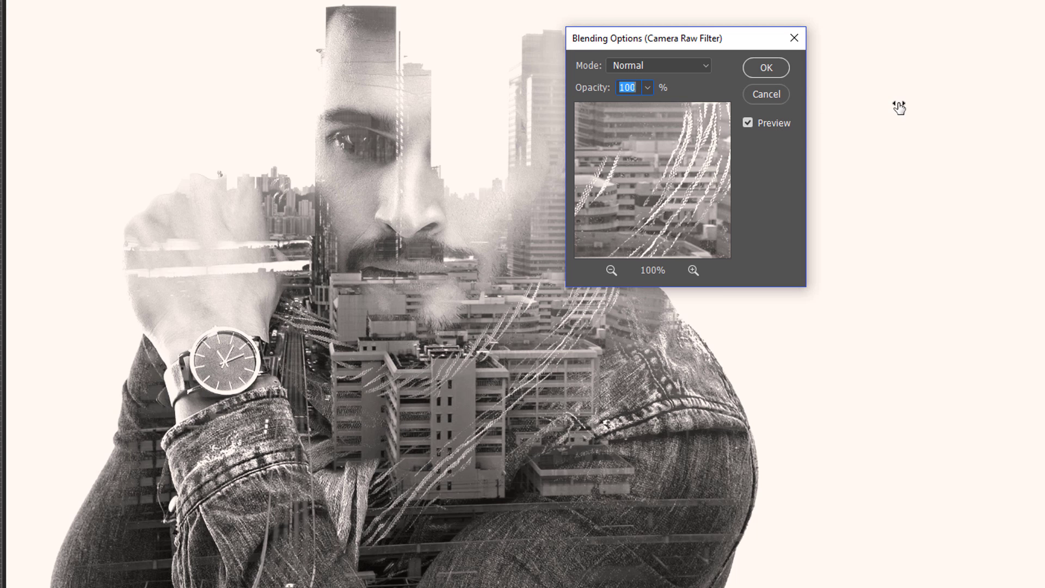
pyautogui.click(647, 86)
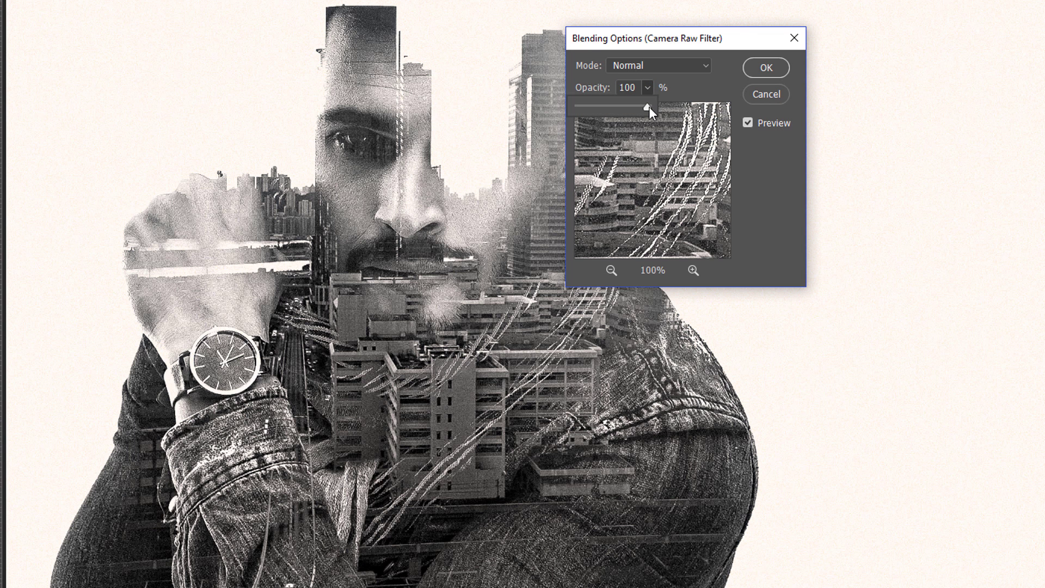
pyautogui.moveTo(648, 107); pyautogui.dragTo(622, 107)
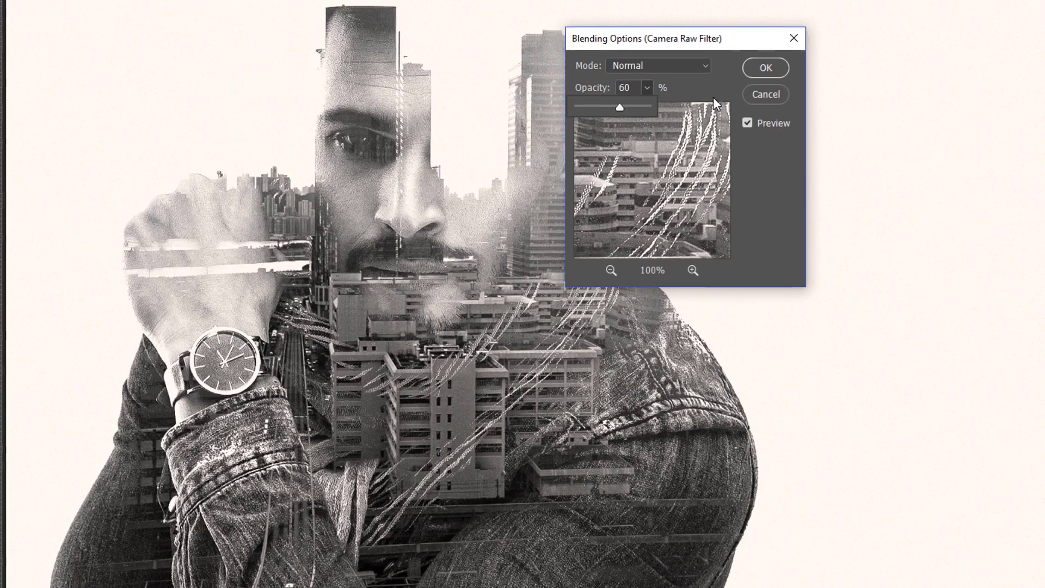
pyautogui.click(764, 68)
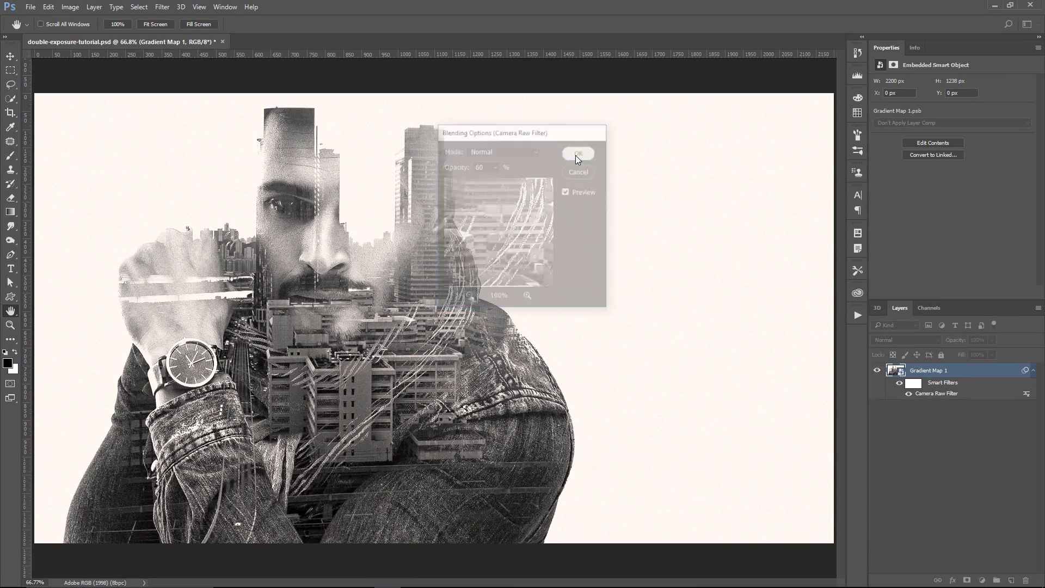
# - Inside the smart object's contents, move the City copy layer above Gradient Map 1, and save and close the contents
pyautogui.doubleClick(901, 374)
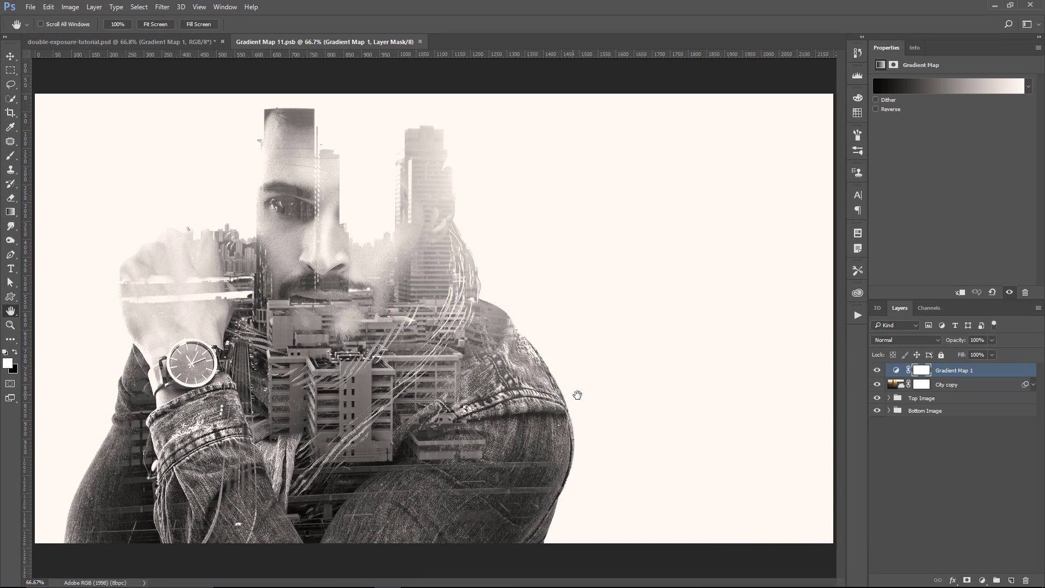
pyautogui.click(962, 386)
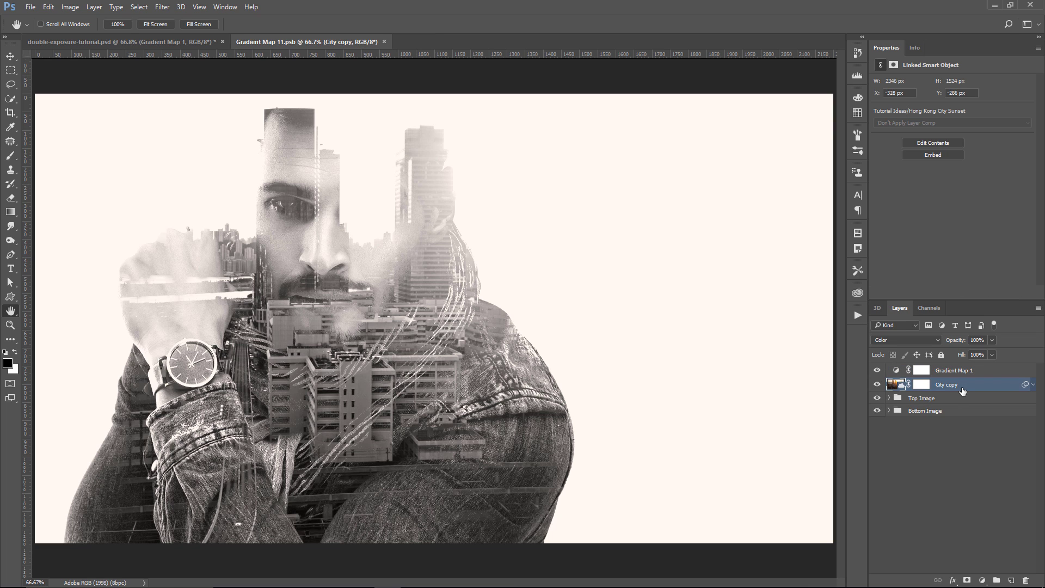
pyautogui.moveTo(891, 387); pyautogui.dragTo(892, 370)
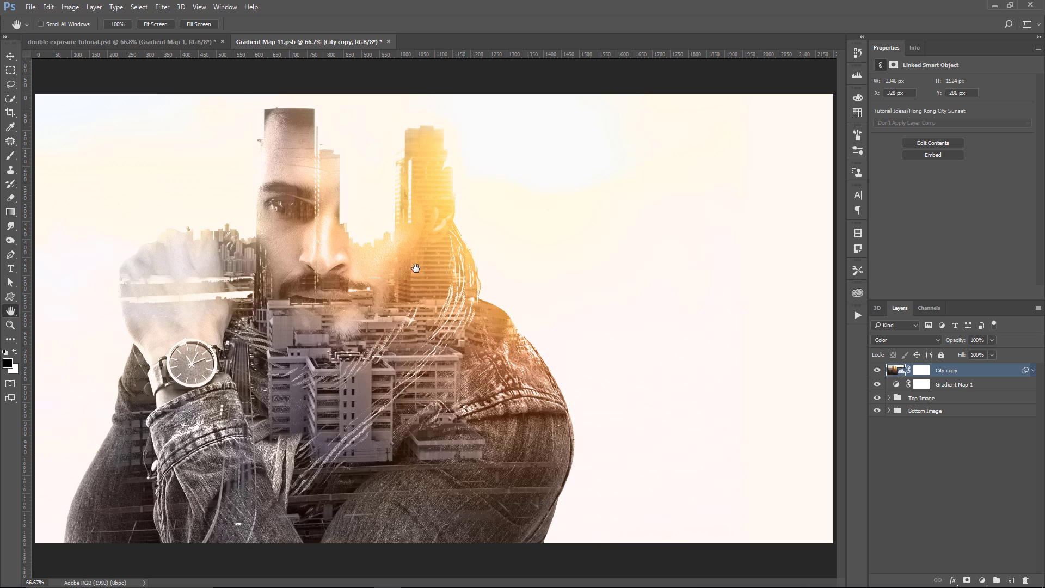
pyautogui.click(389, 42)
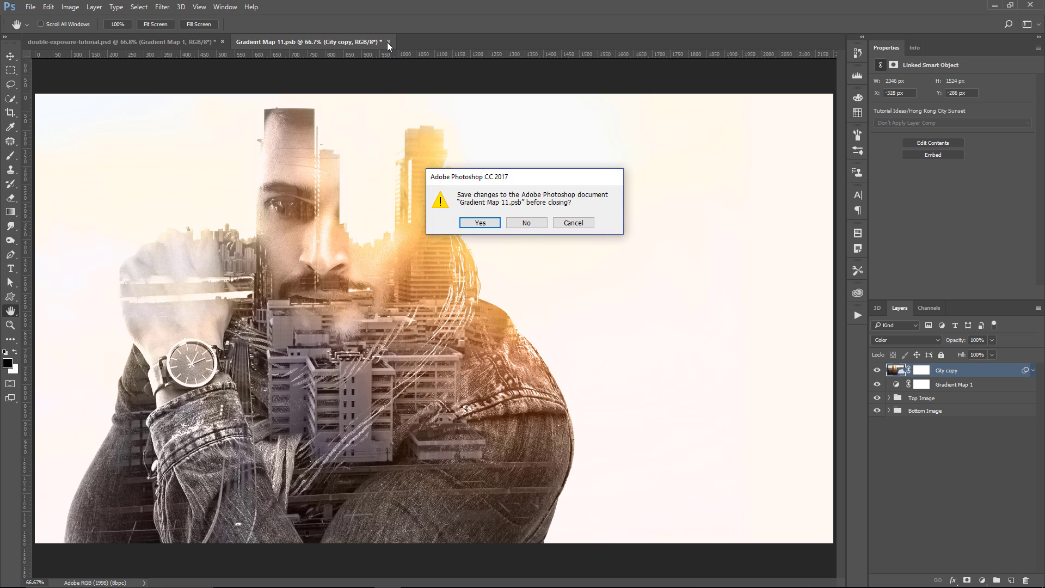
pyautogui.click(479, 223)
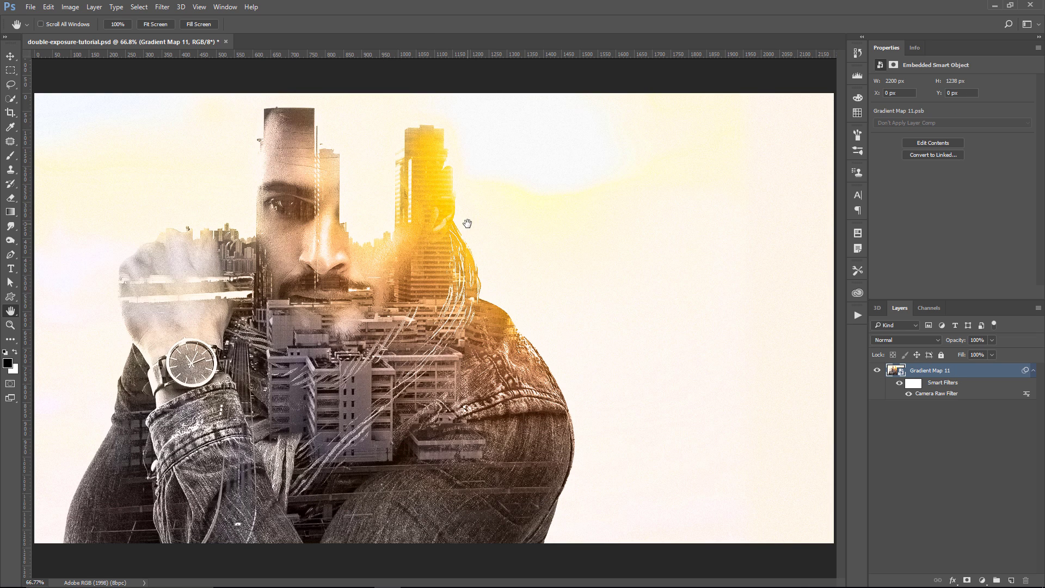
# - Reopen the smart object's contents, hide the Gradient Map 1 layer, and save and close the contents
pyautogui.doubleClick(895, 371)
pyautogui.click(876, 384)
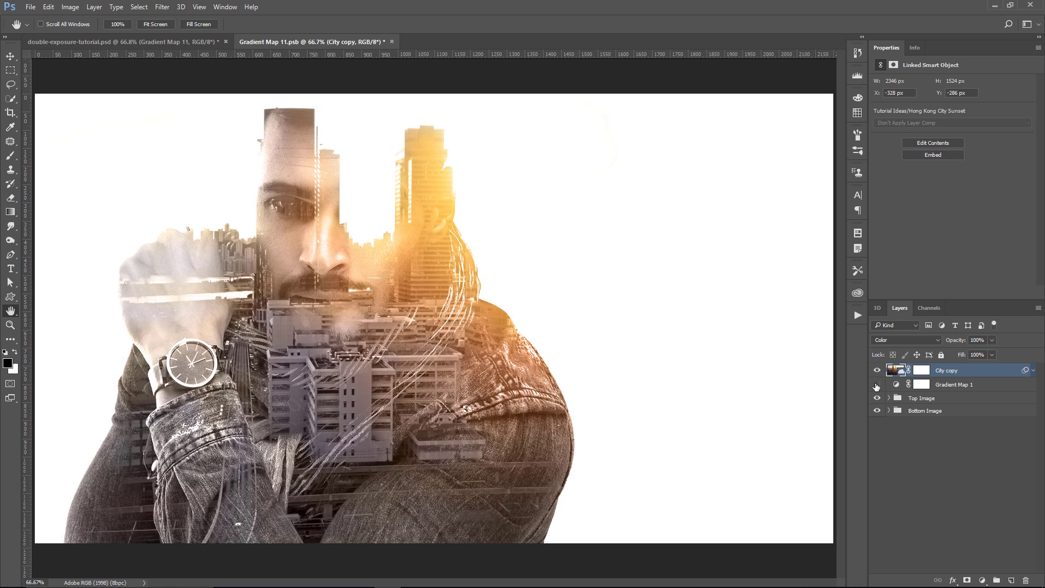
pyautogui.click(877, 384)
pyautogui.click(877, 385)
pyautogui.click(391, 42)
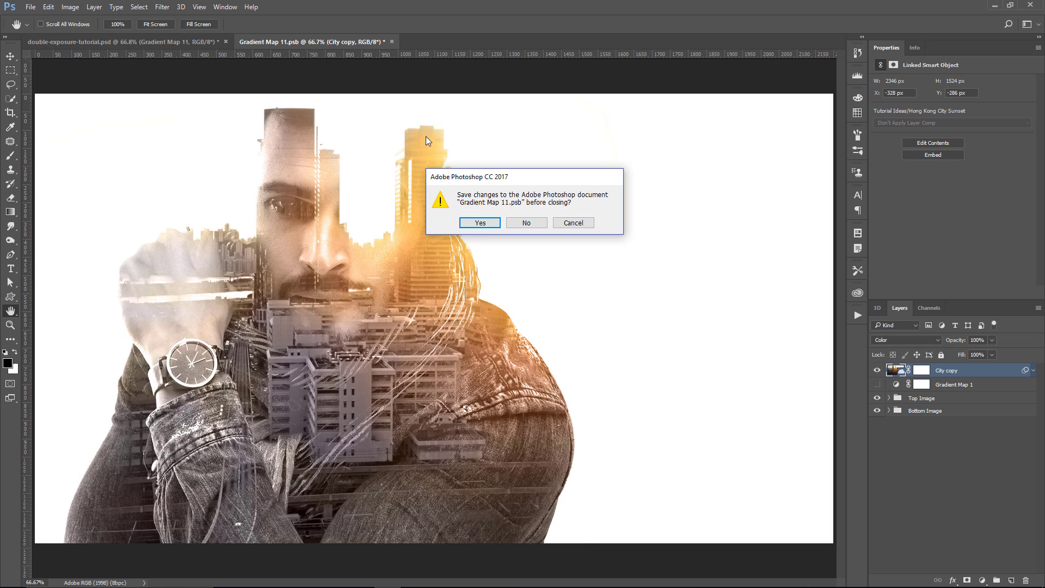
pyautogui.click(480, 223)
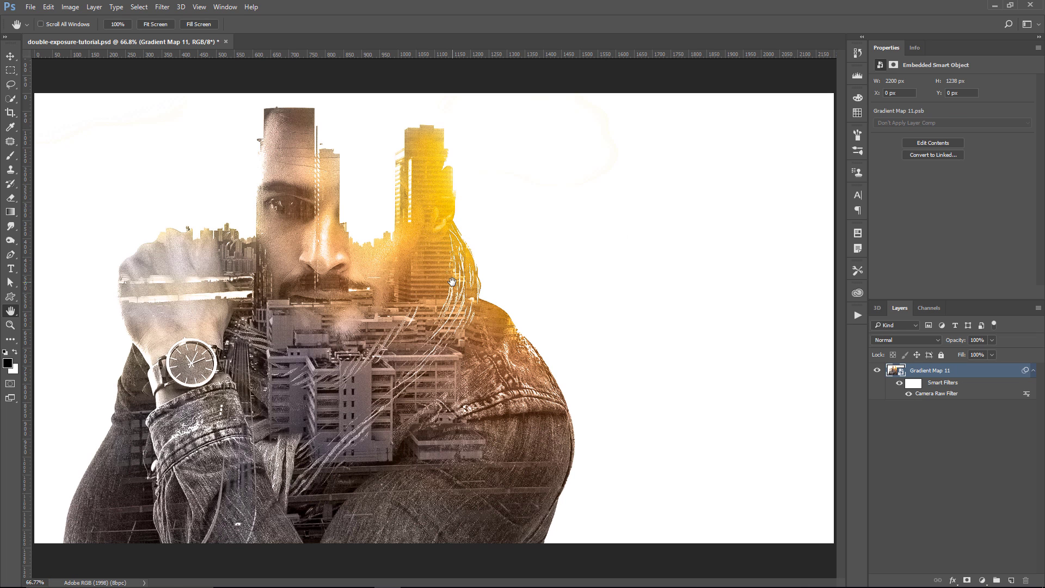